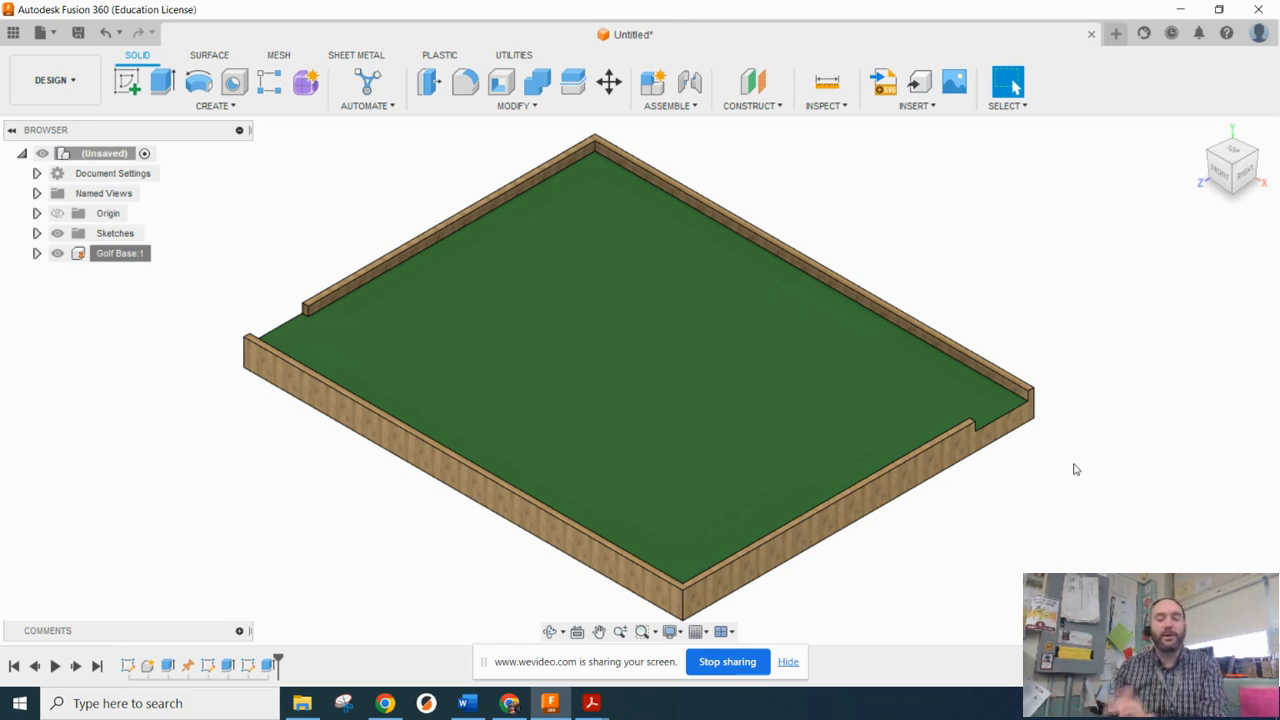
Step: Sketch a closed wavy fit-point spline on the golf base's green surface, running around the course just inside the border walls
{"action": "left_click", "coordinate": [127, 81]}
{"action": "left_click", "coordinate": [608, 263]}
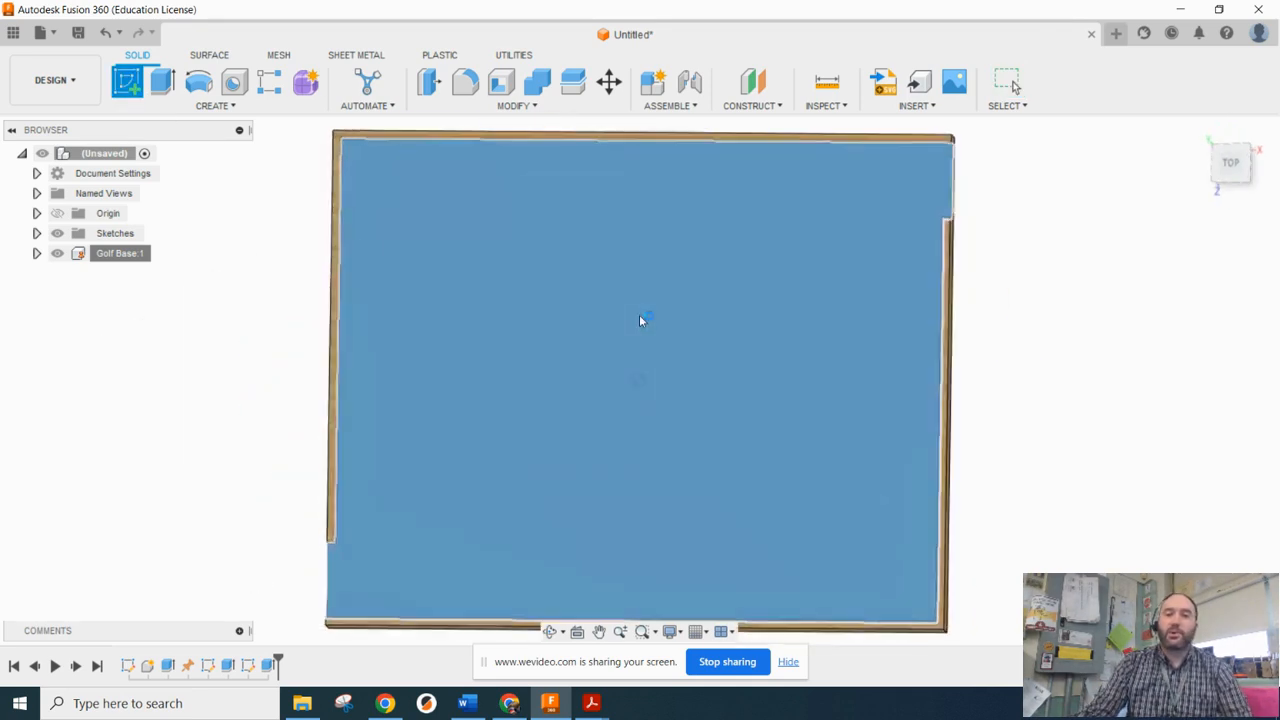
{"action": "left_click", "coordinate": [234, 81]}
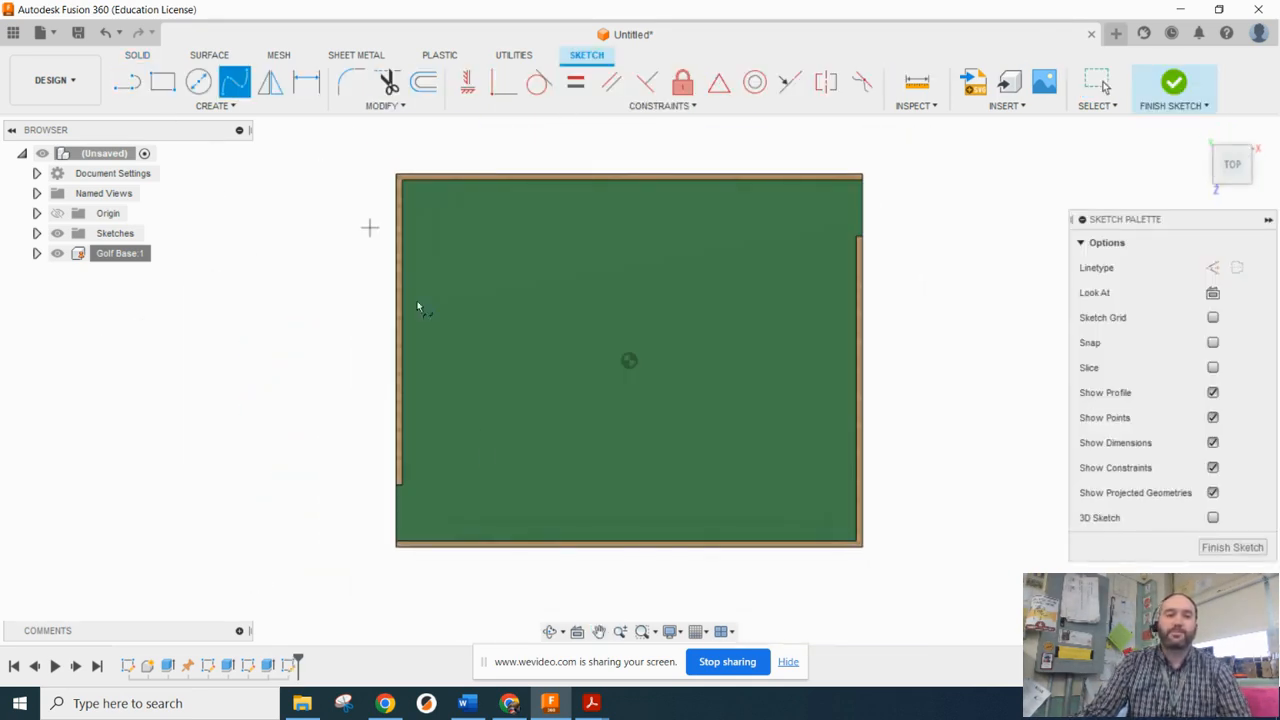
{"action": "left_click", "coordinate": [497, 493]}
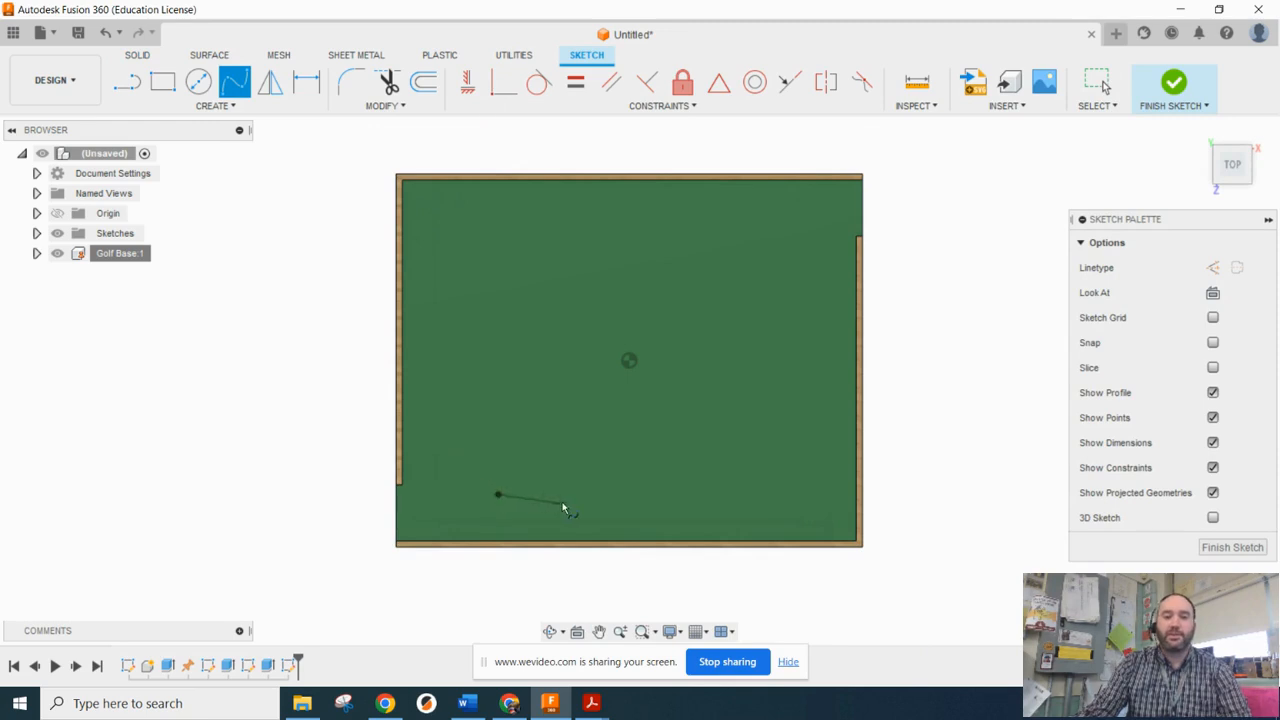
{"action": "left_click", "coordinate": [585, 484]}
{"action": "left_click", "coordinate": [660, 493]}
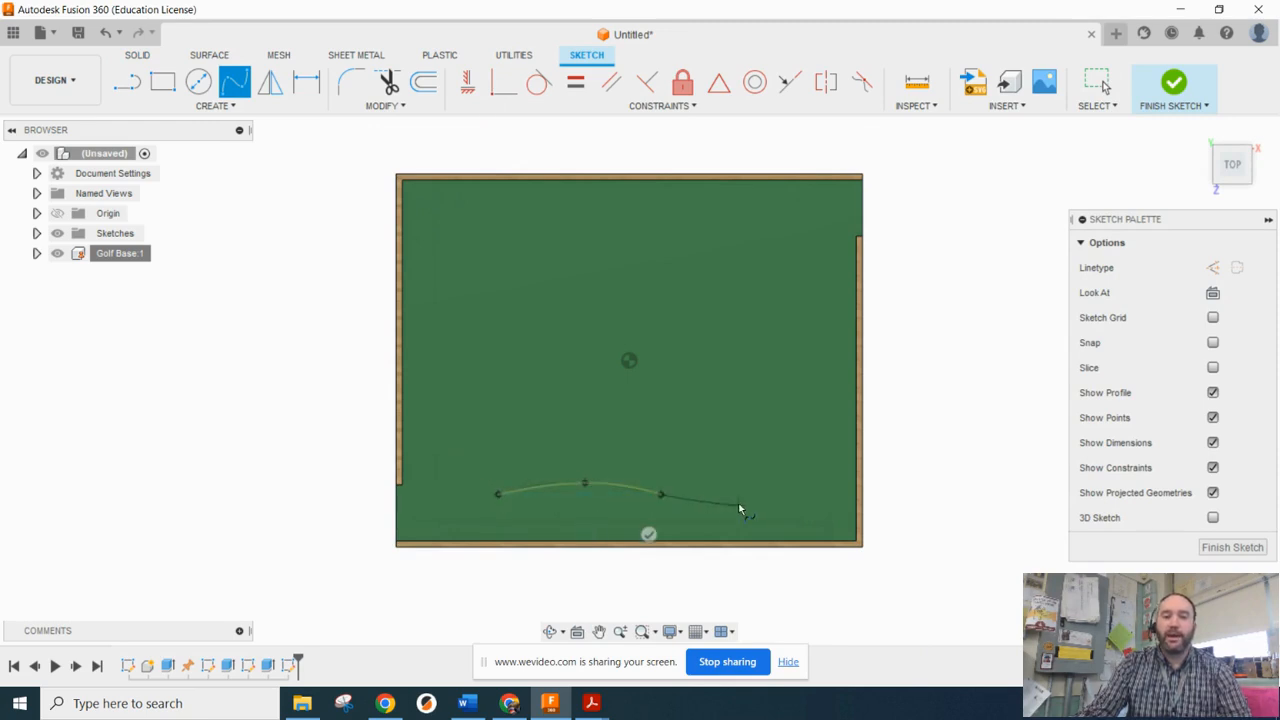
{"action": "left_click", "coordinate": [751, 493]}
{"action": "left_click", "coordinate": [828, 401]}
{"action": "left_click", "coordinate": [812, 332]}
{"action": "left_click", "coordinate": [822, 272]}
{"action": "left_click", "coordinate": [781, 218]}
{"action": "left_click", "coordinate": [685, 213]}
{"action": "left_click", "coordinate": [601, 253]}
{"action": "left_click", "coordinate": [529, 222]}
{"action": "left_click", "coordinate": [447, 213]}
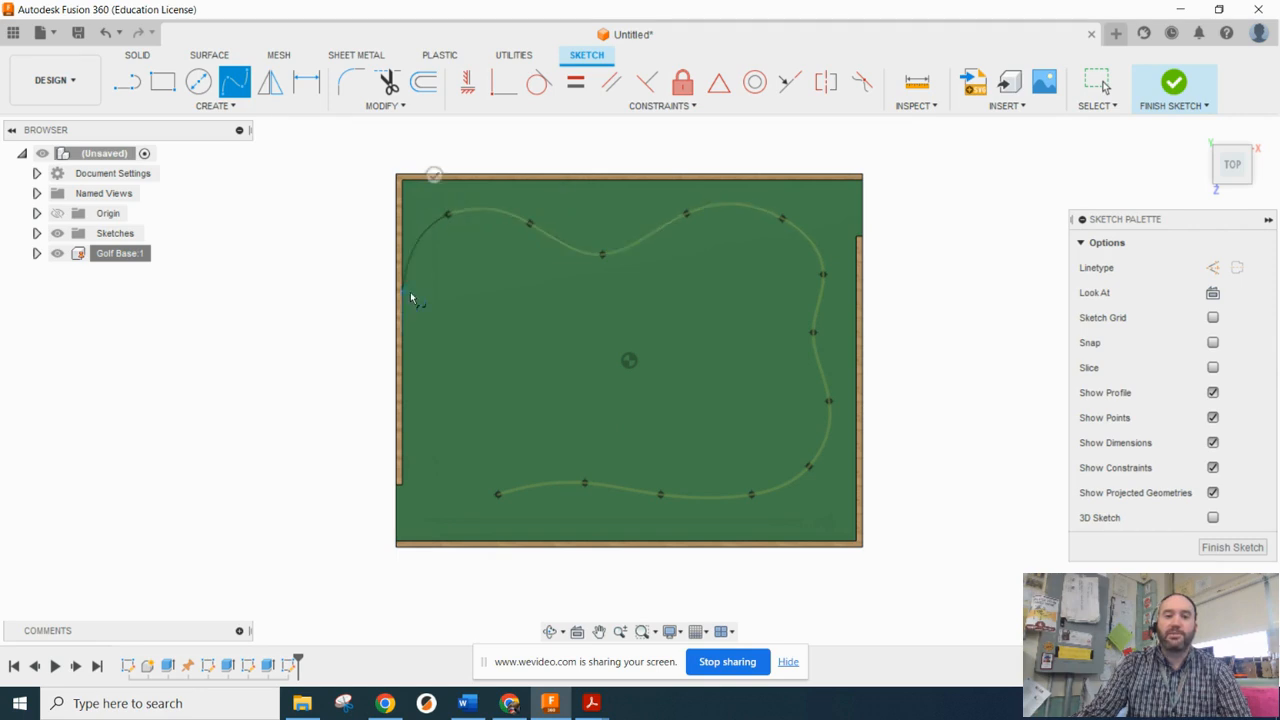
{"action": "left_click", "coordinate": [425, 313]}
{"action": "left_click", "coordinate": [435, 400]}
{"action": "left_click", "coordinate": [418, 479]}
{"action": "left_click", "coordinate": [497, 493]}
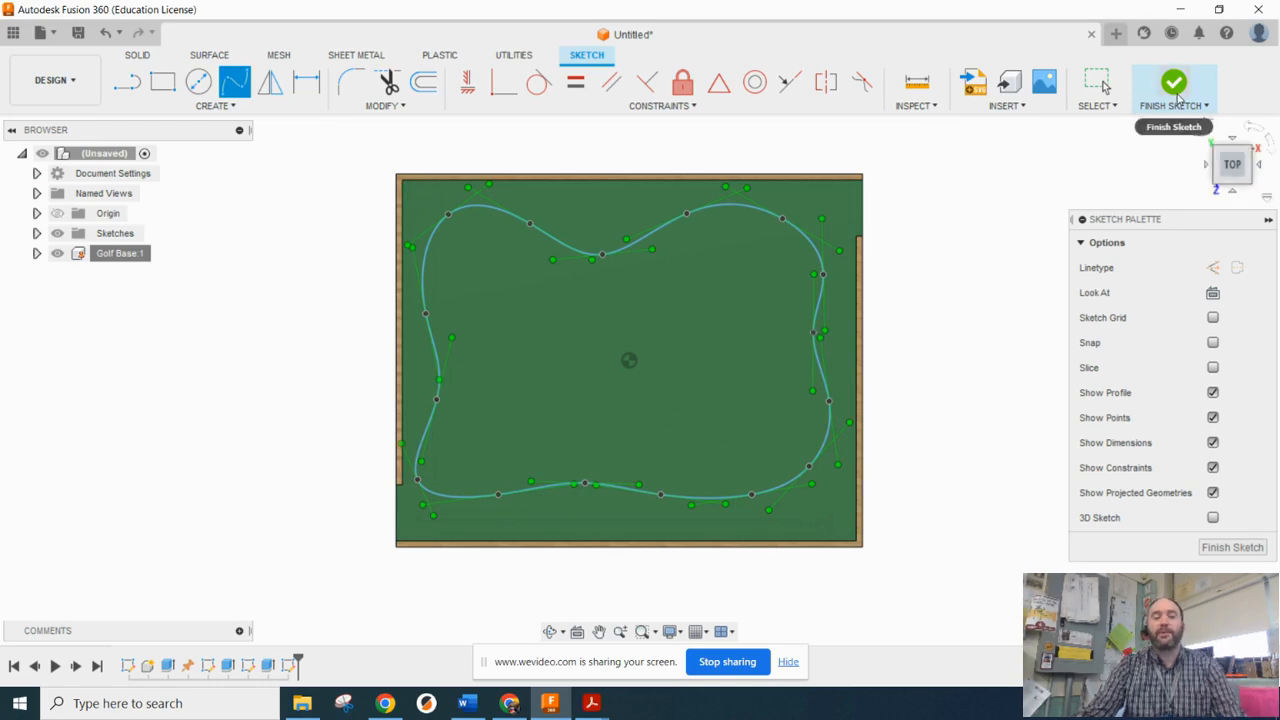
Step: Offset the closed spline outward by 4 in and finish the sketch
{"action": "left_click", "coordinate": [423, 82]}
{"action": "left_click", "coordinate": [562, 251]}
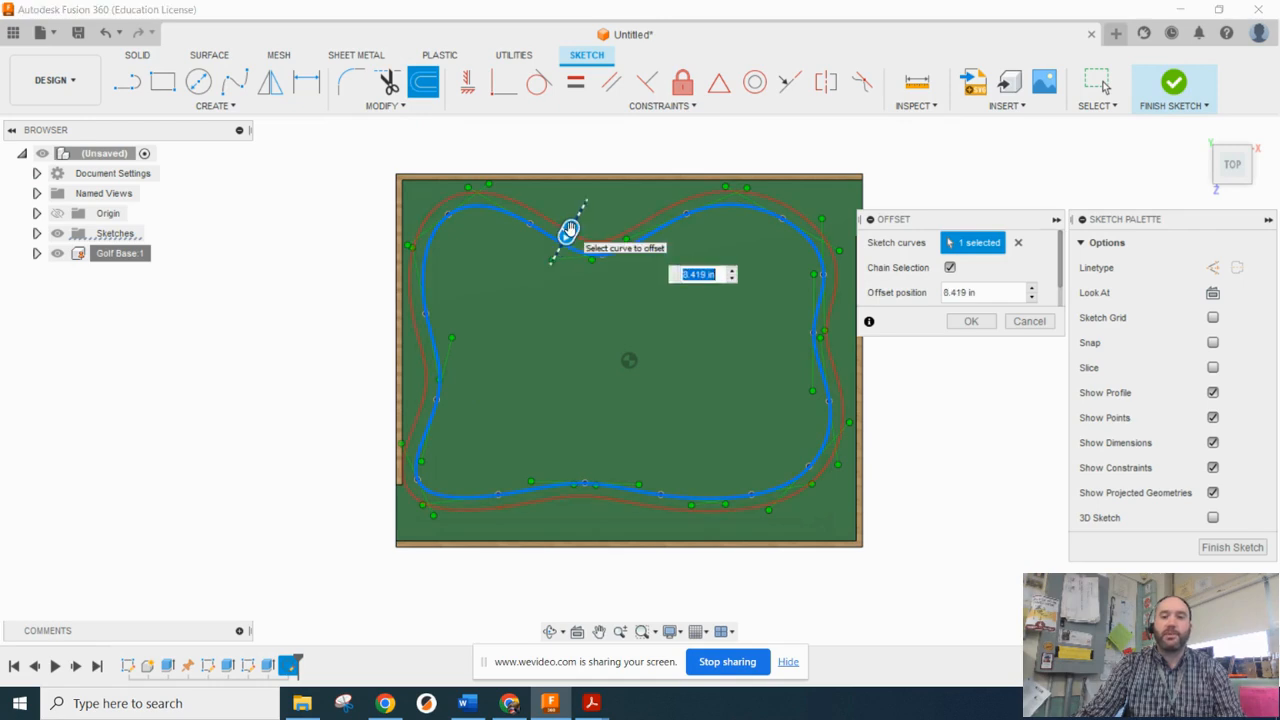
{"action": "type", "text": "4"}
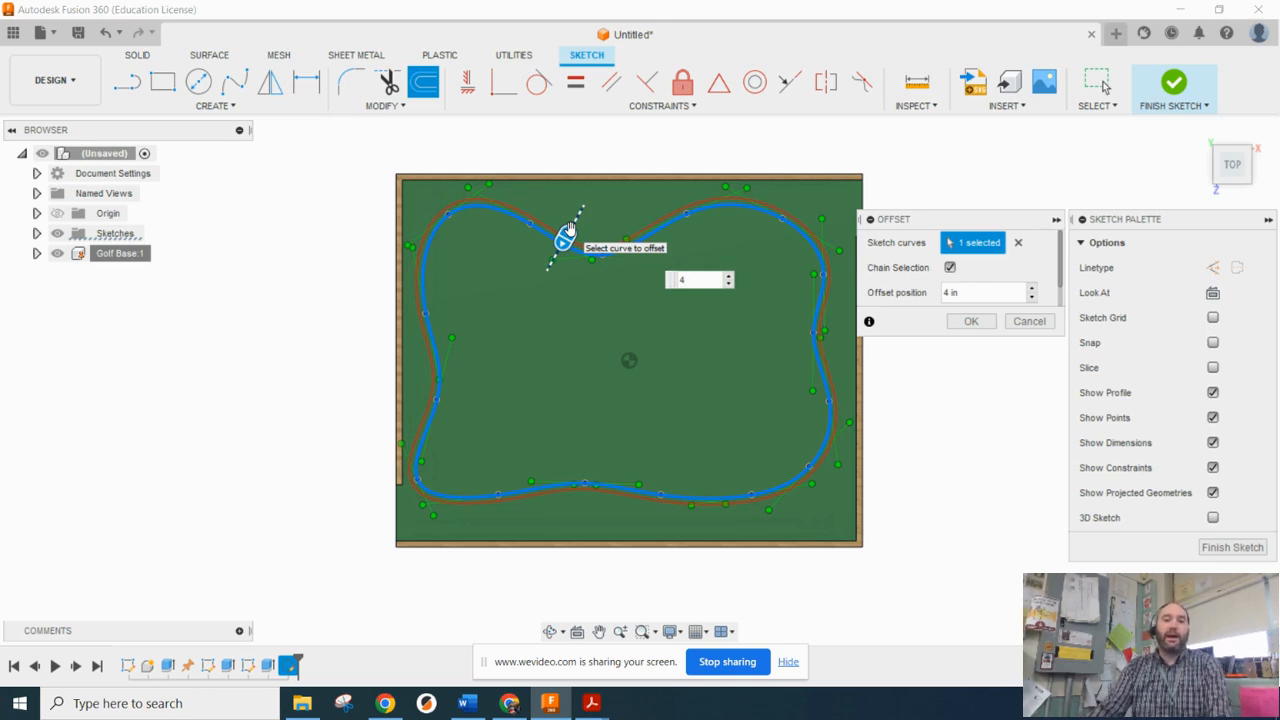
{"action": "key", "text": "Return"}
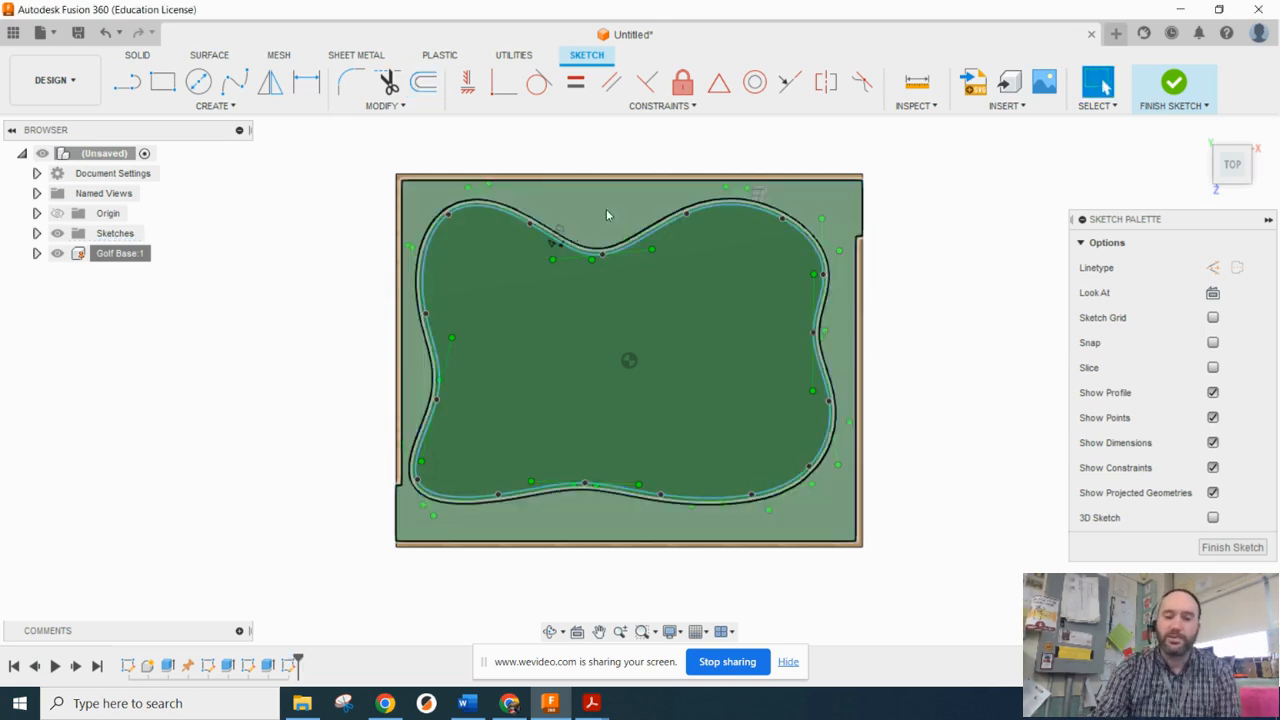
{"action": "left_click", "coordinate": [1174, 84]}
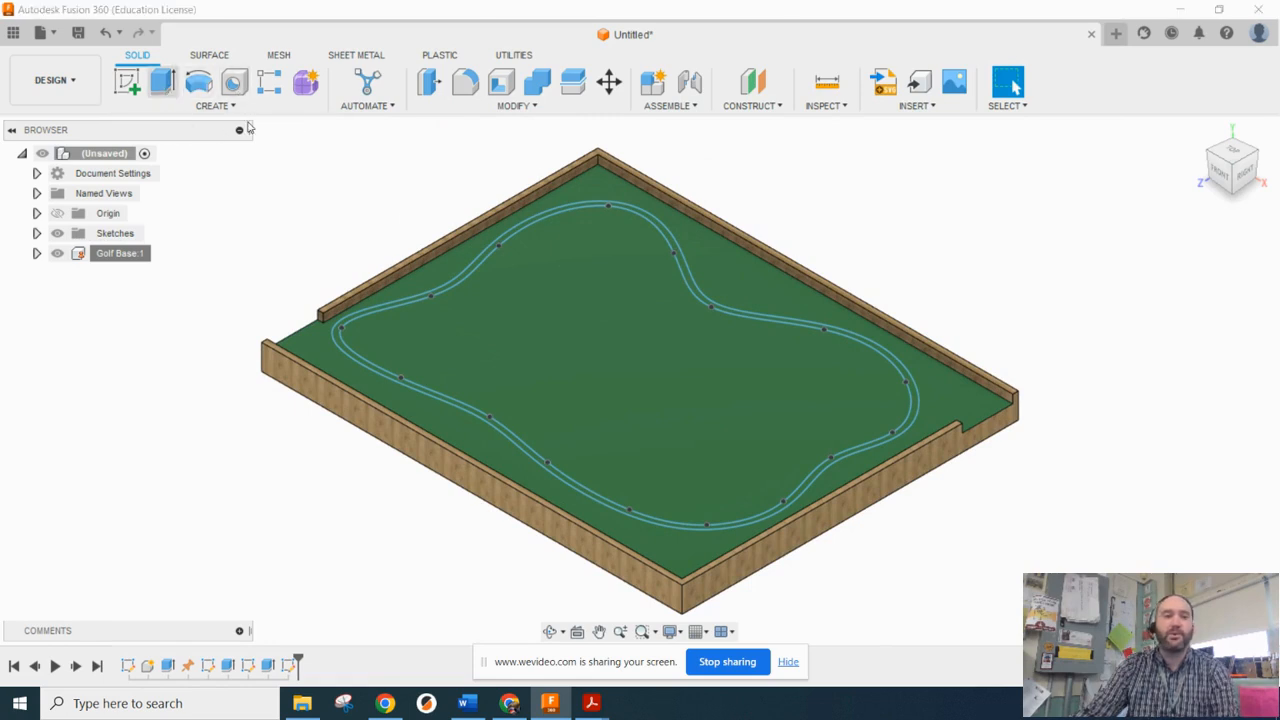
Step: Extrude the narrow band between the two curves 4 in upward as a new component
{"action": "scroll", "coordinate": [474, 263], "scroll_direction": "up", "scroll_amount": 4}
{"action": "left_click", "coordinate": [491, 268]}
{"action": "scroll", "coordinate": [557, 296], "scroll_direction": "down", "scroll_amount": 3}
{"action": "left_click_drag", "start_coordinate": [763, 312], "coordinate": [763, 274]}
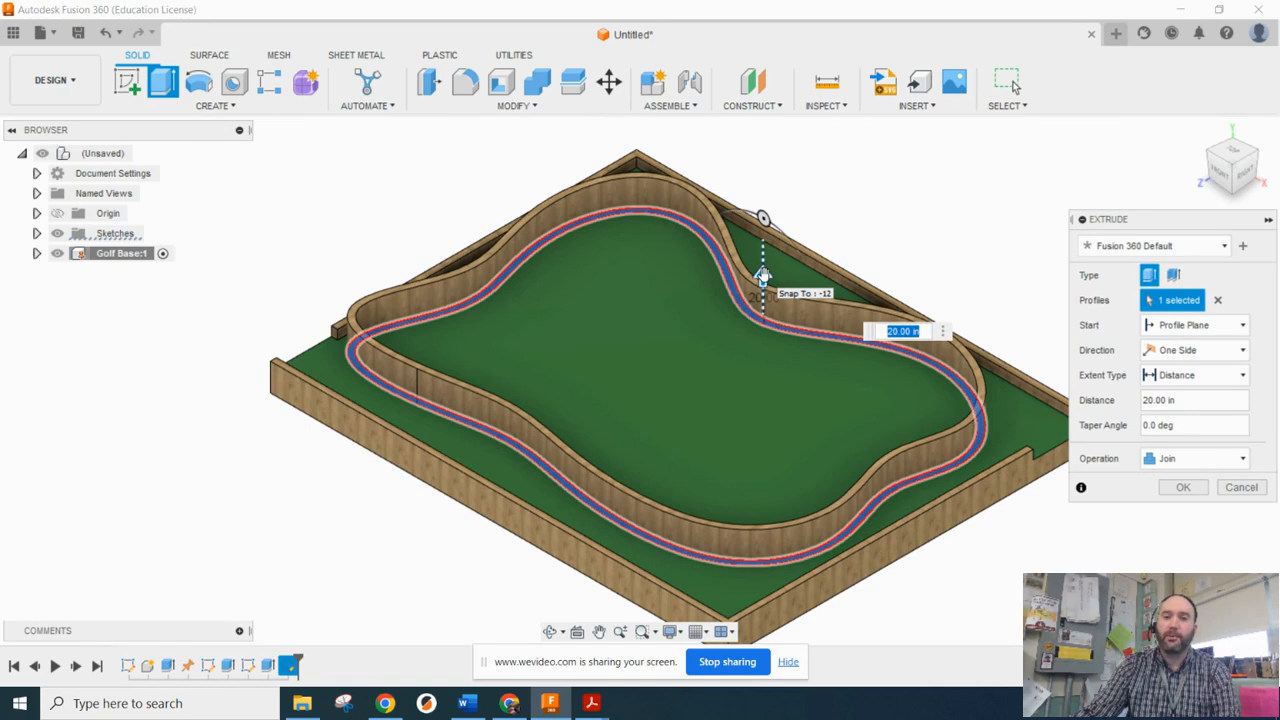
{"action": "type", "text": "4"}
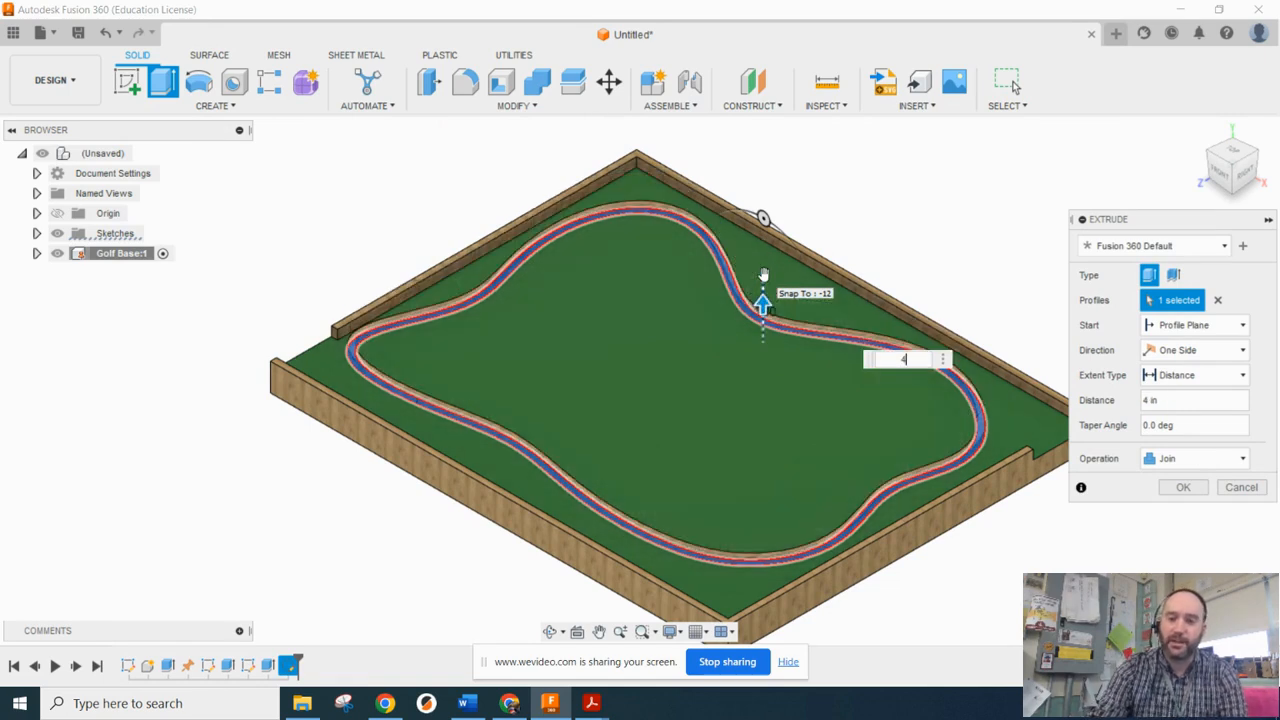
{"action": "left_click", "coordinate": [1148, 460]}
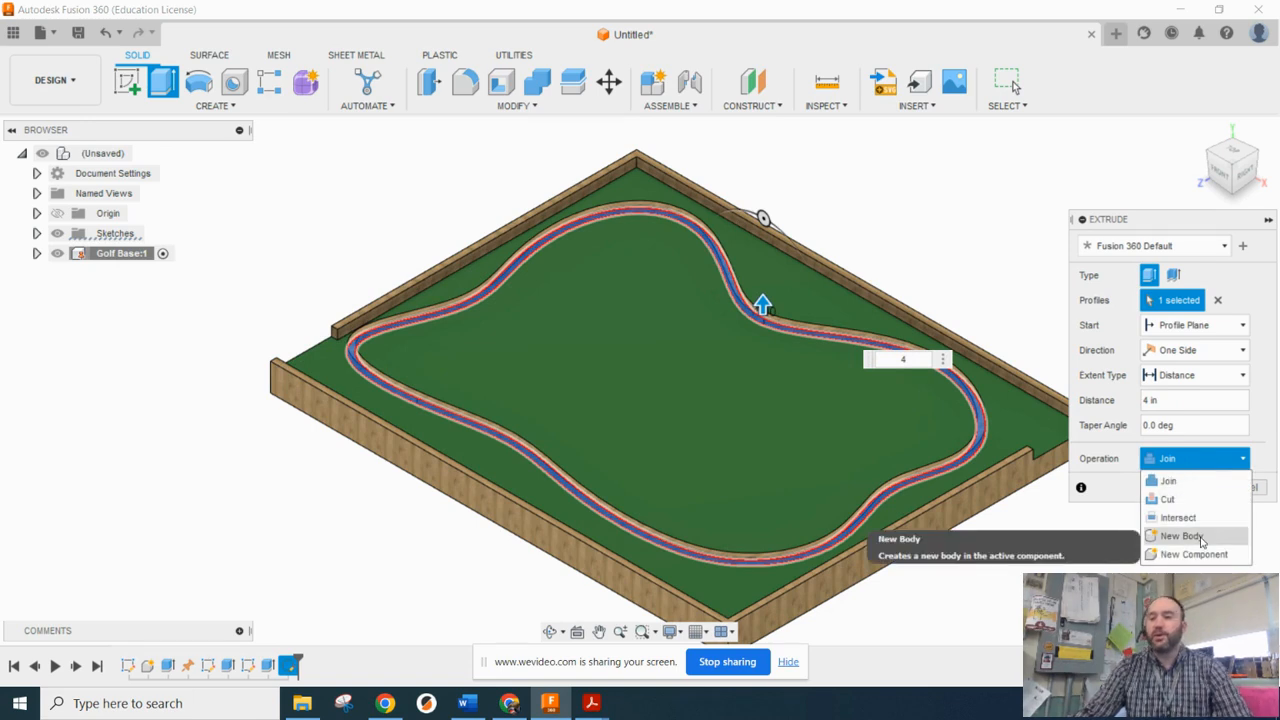
{"action": "left_click", "coordinate": [1190, 554]}
{"action": "left_click", "coordinate": [1196, 488]}
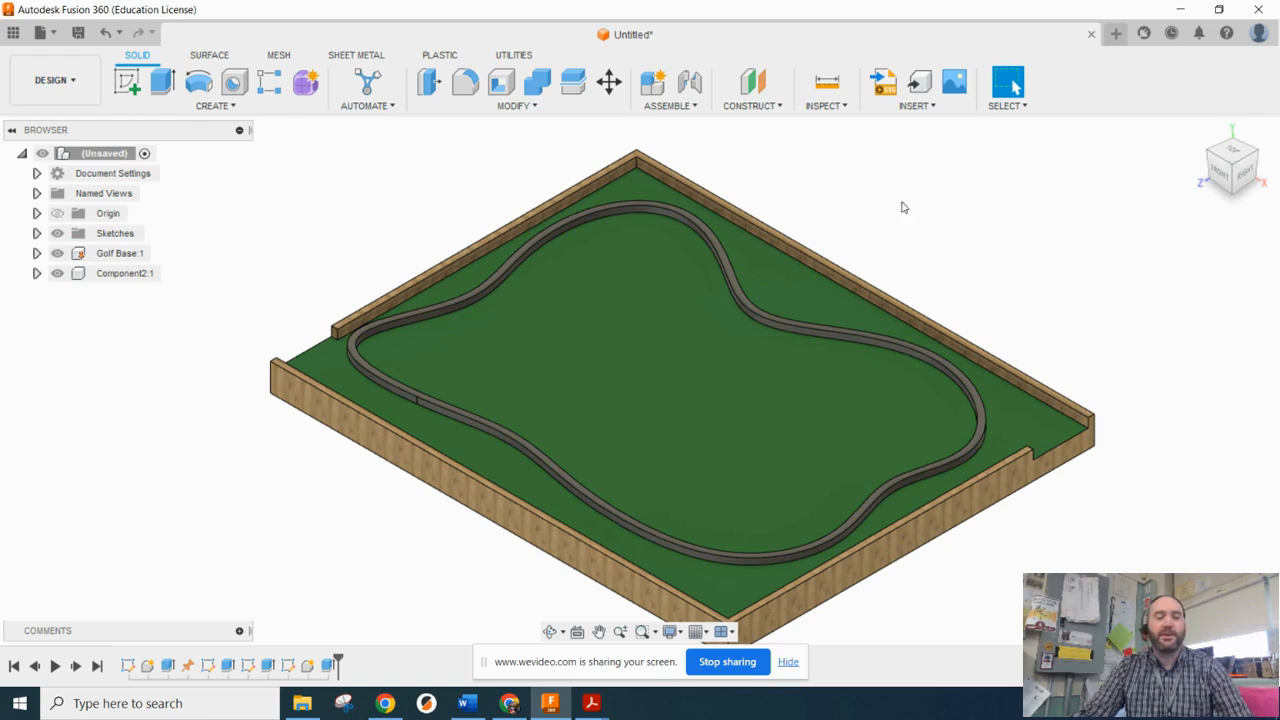
Step: Create a rigid as-built joint between the curved wall component and the golf base
{"action": "left_click", "coordinate": [690, 108]}
{"action": "left_click", "coordinate": [668, 161]}
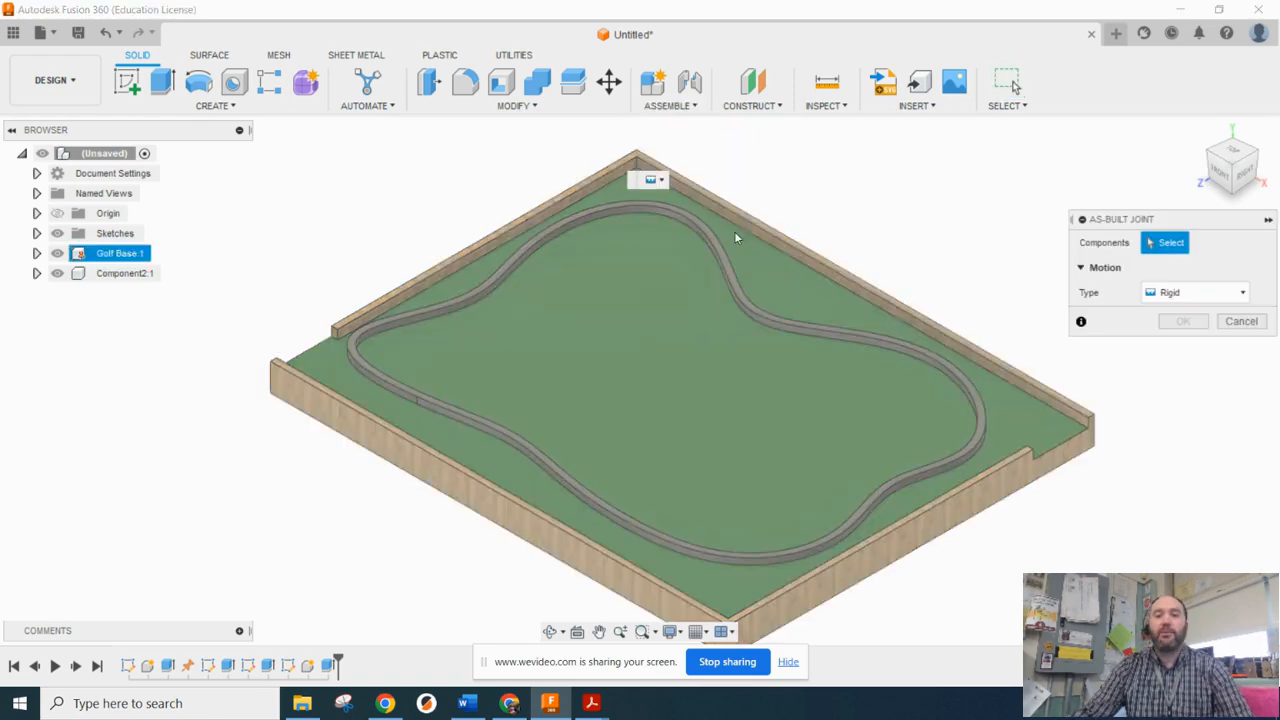
{"action": "left_click", "coordinate": [726, 250]}
{"action": "left_click", "coordinate": [680, 315]}
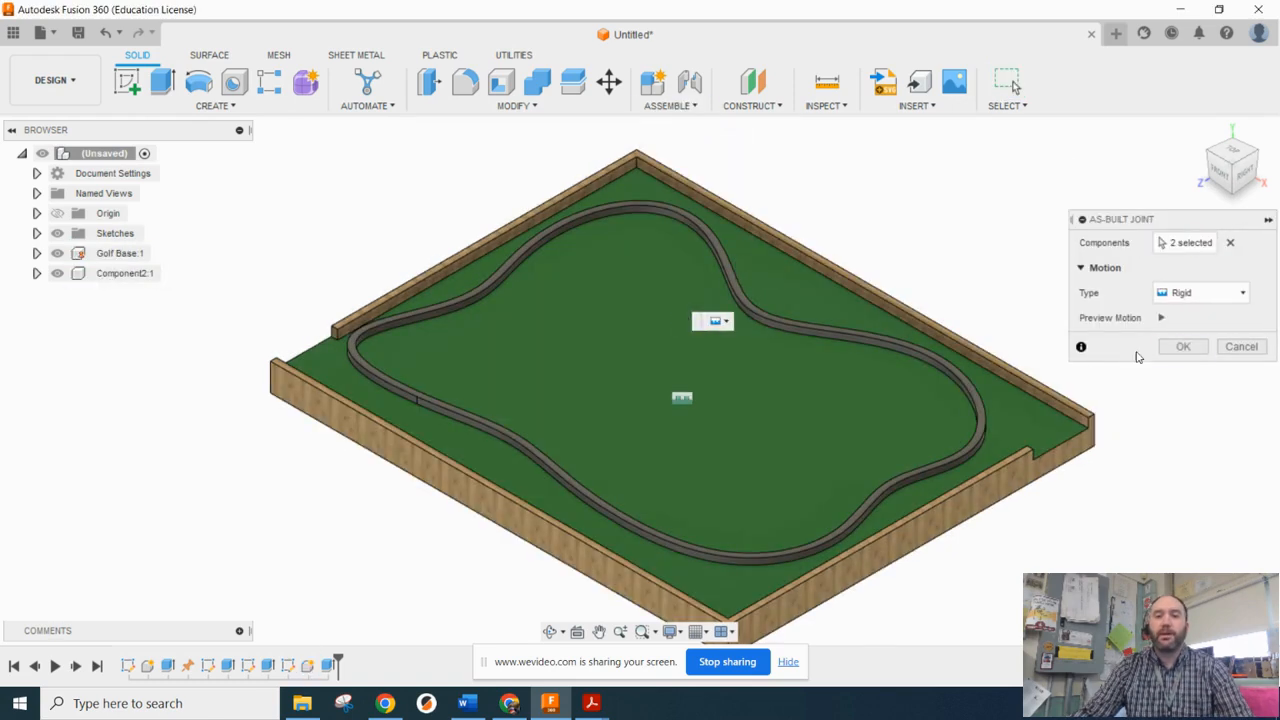
{"action": "left_click", "coordinate": [1161, 317]}
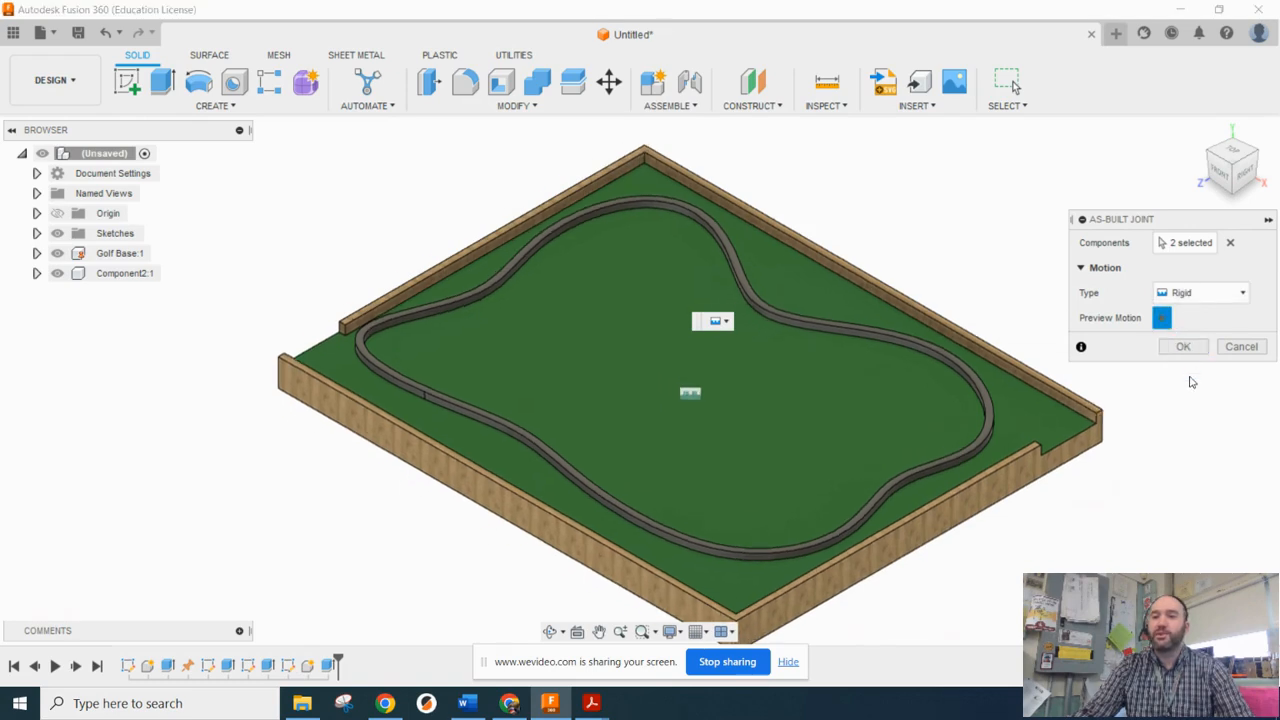
{"action": "left_click", "coordinate": [1183, 346]}
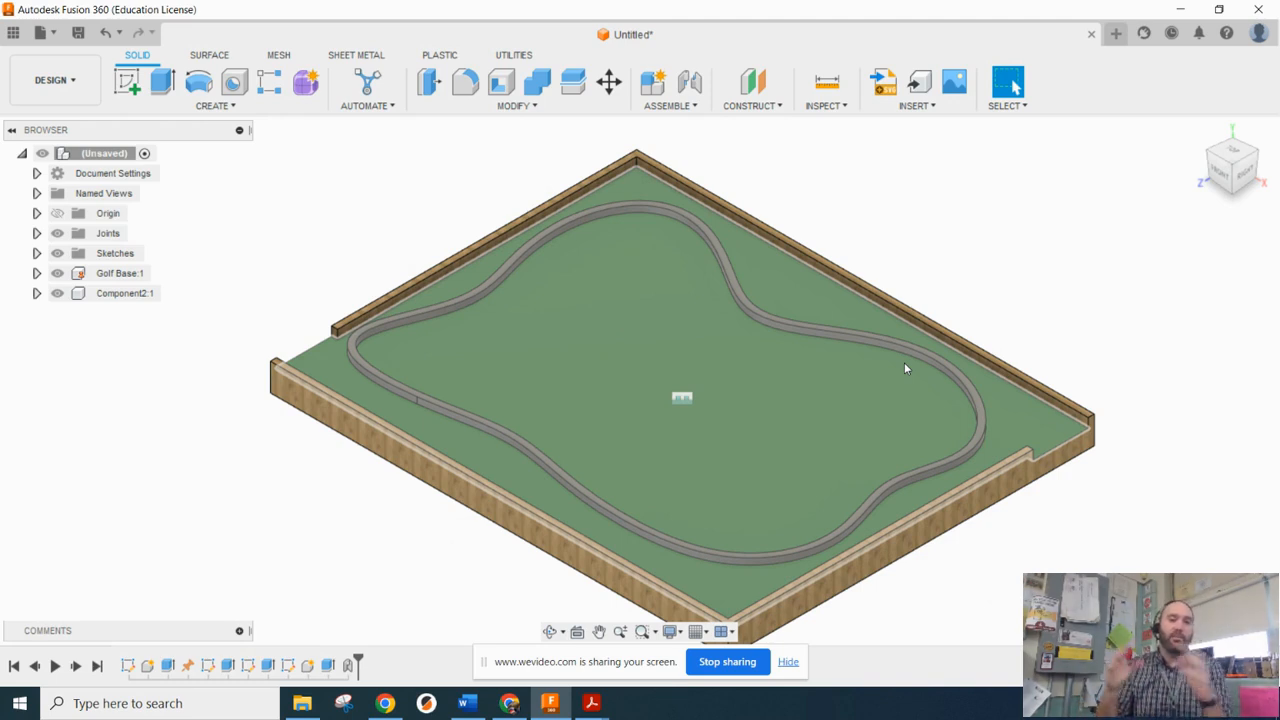
Step: Sketch two 4 in diameter circles, one above the other, on the green surface between the curved wall and the border near its opening
{"action": "left_click", "coordinate": [127, 81]}
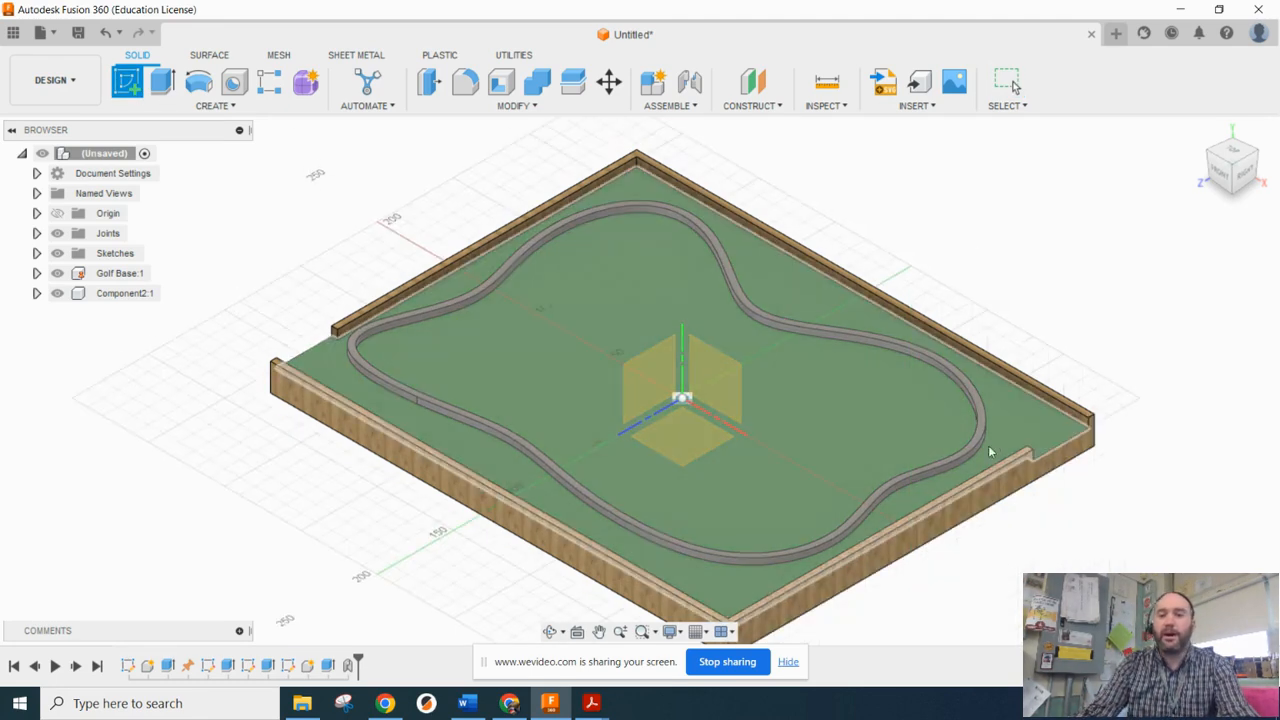
{"action": "left_click", "coordinate": [1004, 440]}
{"action": "scroll", "coordinate": [834, 338], "scroll_direction": "up", "scroll_amount": 3}
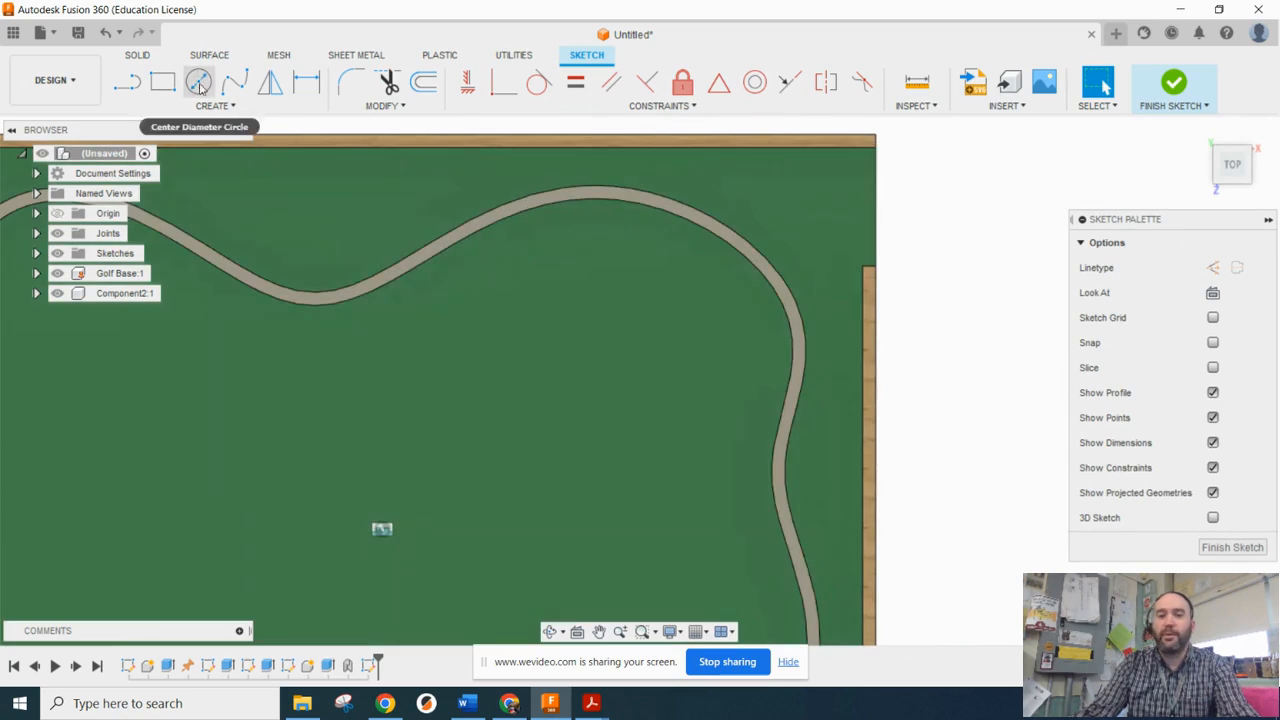
{"action": "left_click", "coordinate": [198, 81]}
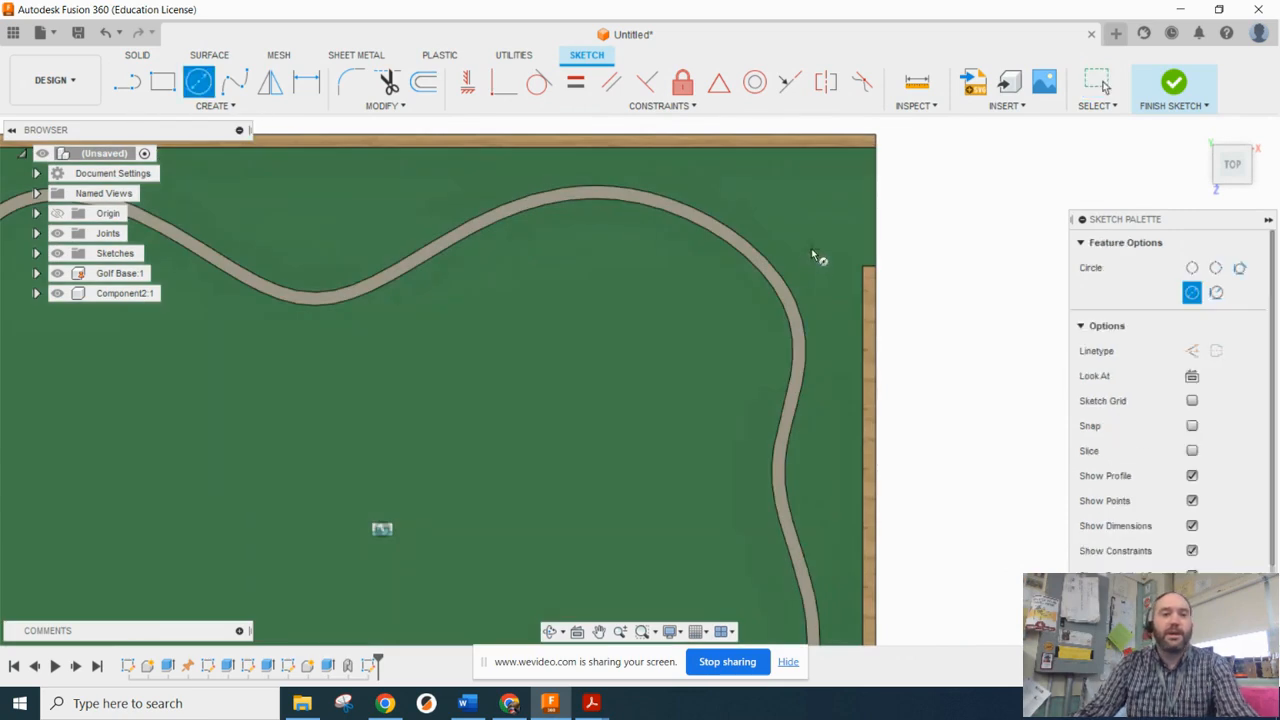
{"action": "type", "text": "4"}
{"action": "key", "text": "Return"}
{"action": "scroll", "coordinate": [823, 287], "scroll_direction": "up", "scroll_amount": 2}
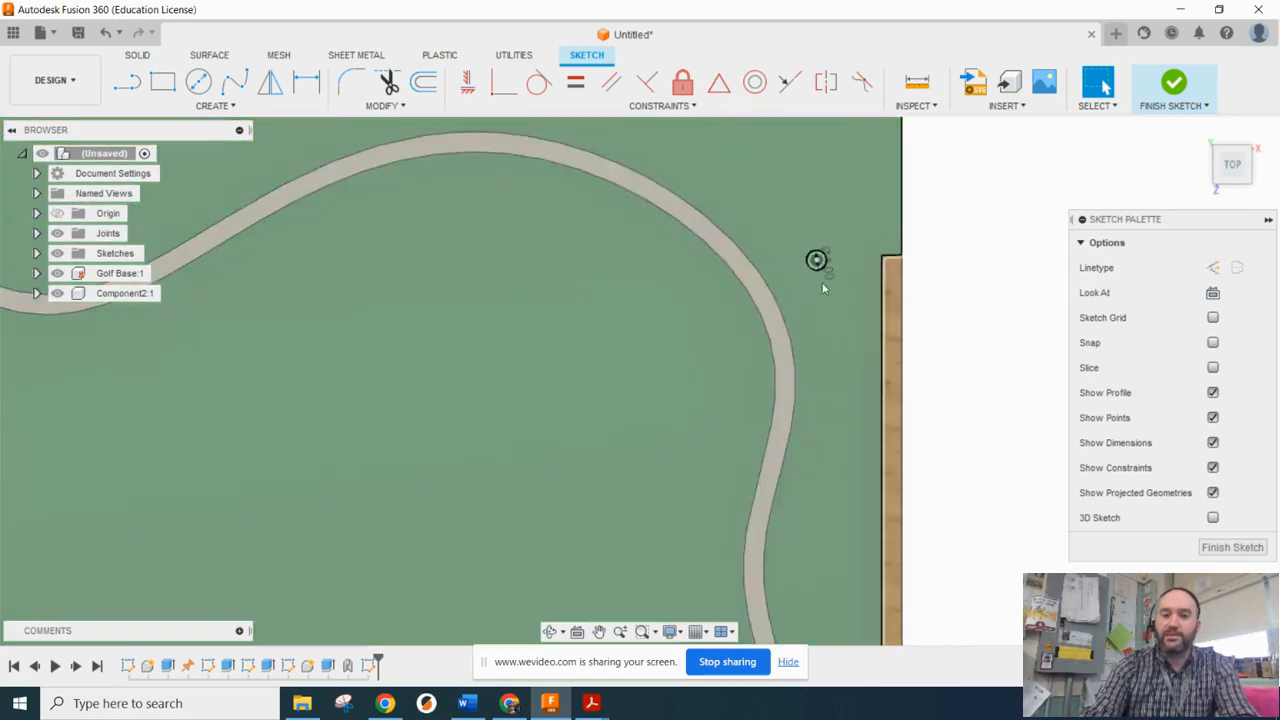
{"action": "left_click", "coordinate": [198, 81]}
{"action": "left_click", "coordinate": [818, 262]}
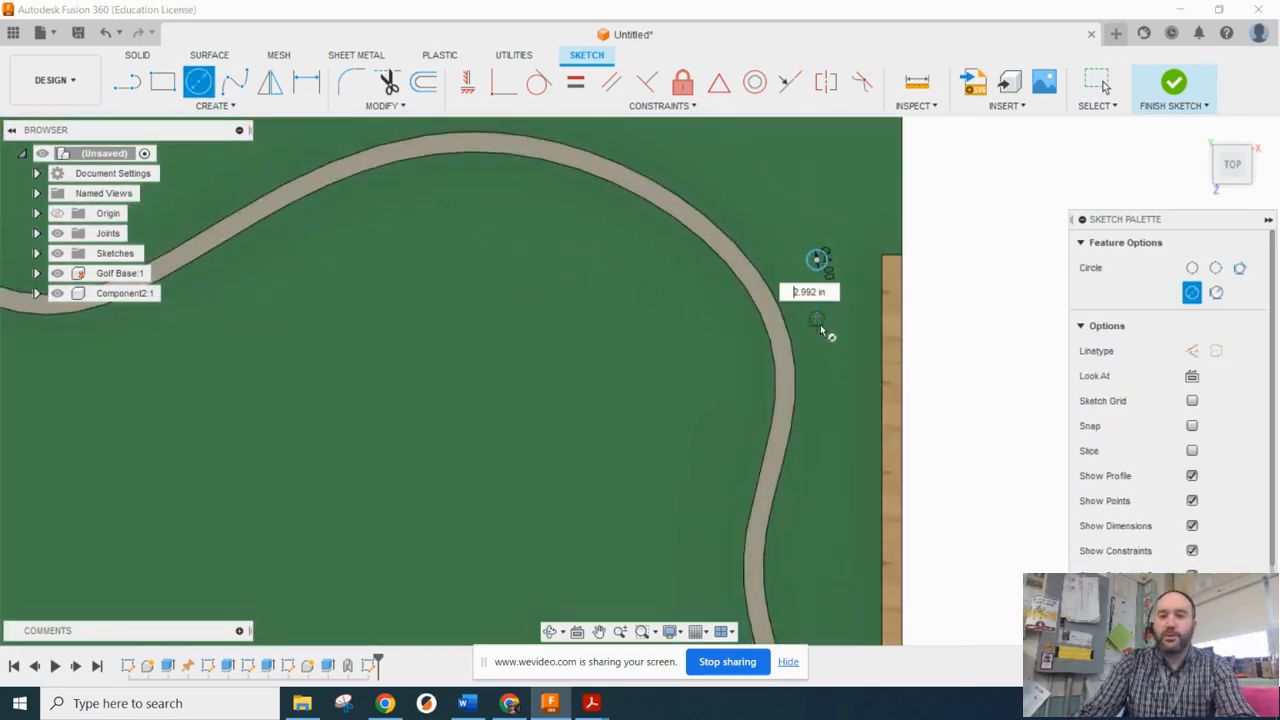
{"action": "left_click", "coordinate": [824, 326]}
{"action": "key", "text": "Escape"}
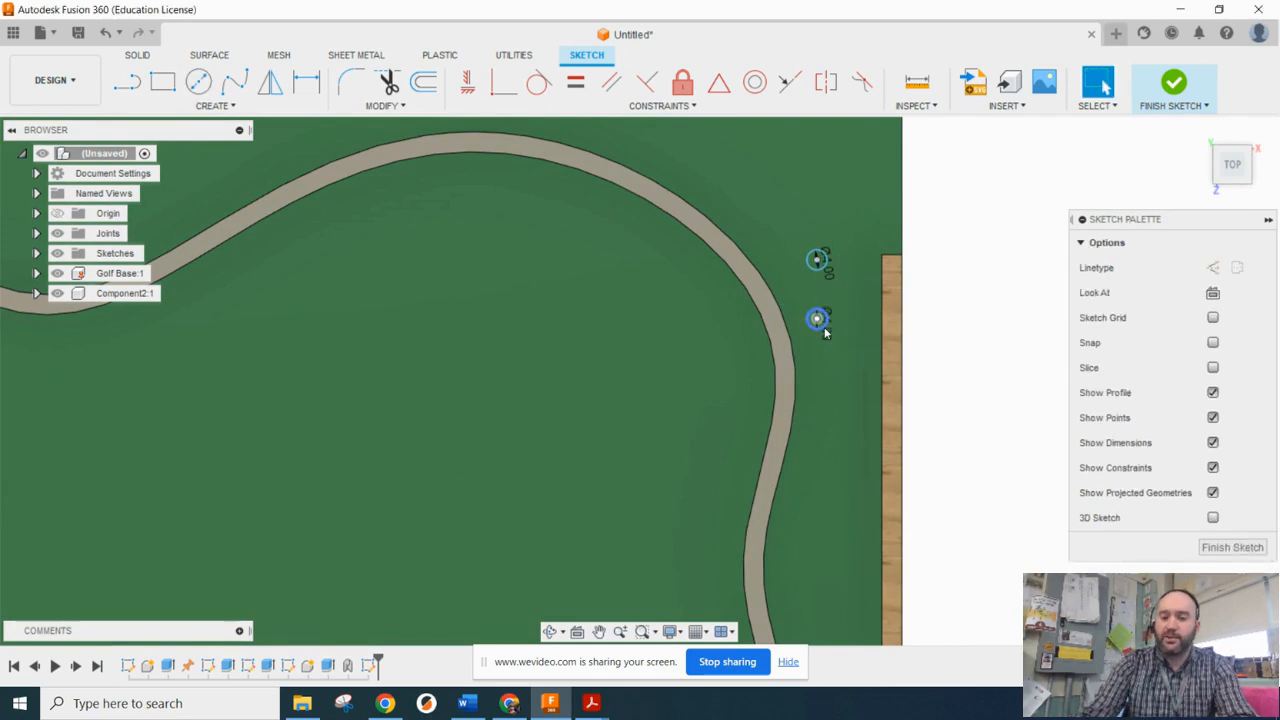
Step: Dimension the distance between the two circle centers to 10 in
{"action": "scroll", "coordinate": [868, 274], "scroll_direction": "up", "scroll_amount": 3}
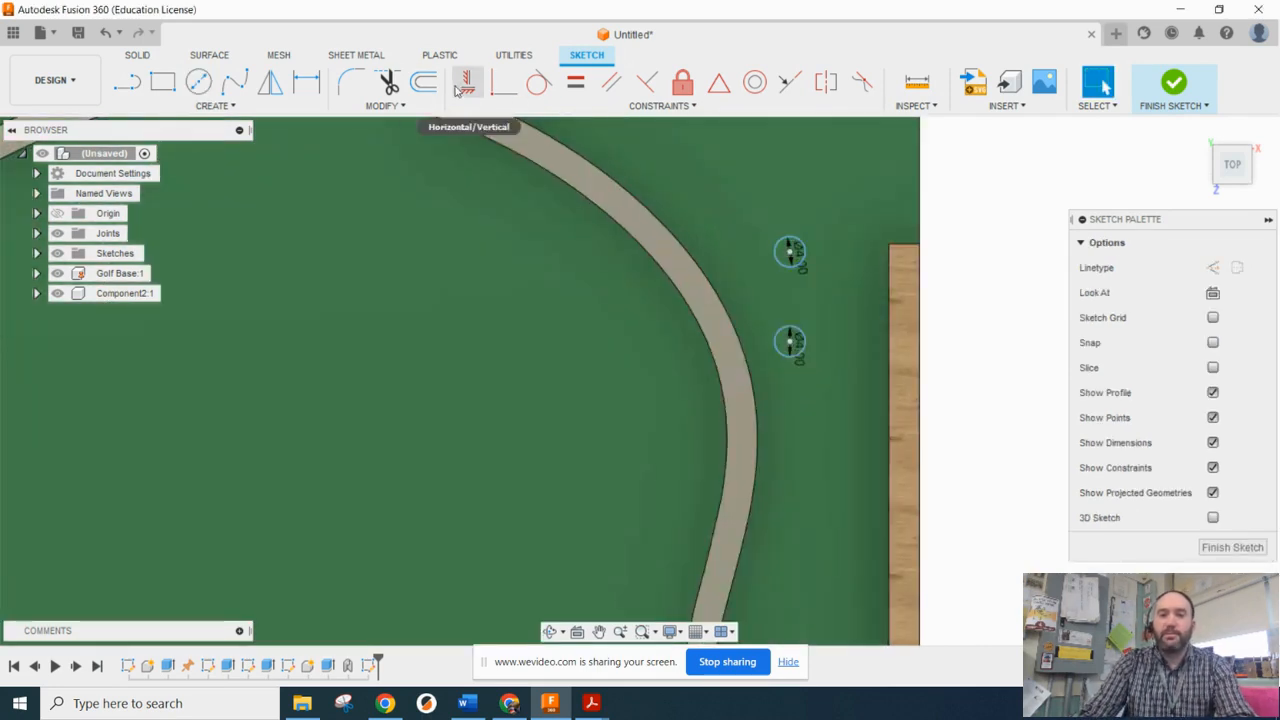
{"action": "left_click", "coordinate": [306, 82]}
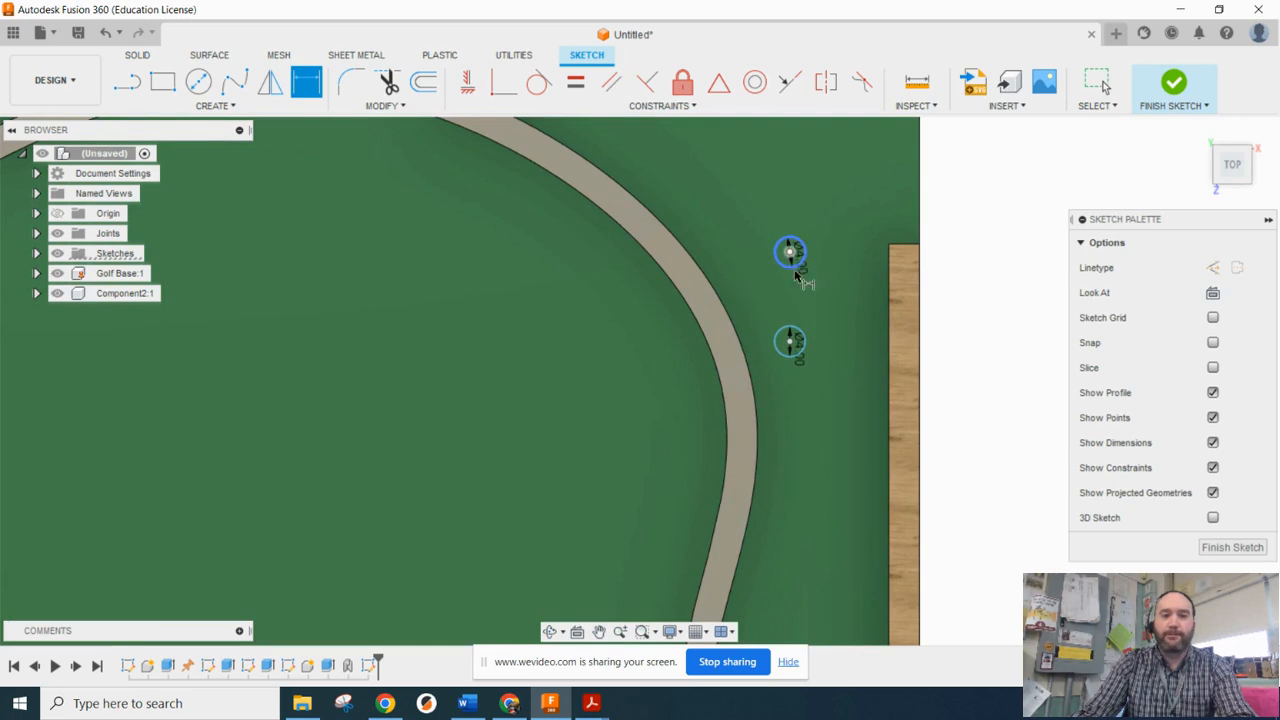
{"action": "left_click", "coordinate": [790, 342]}
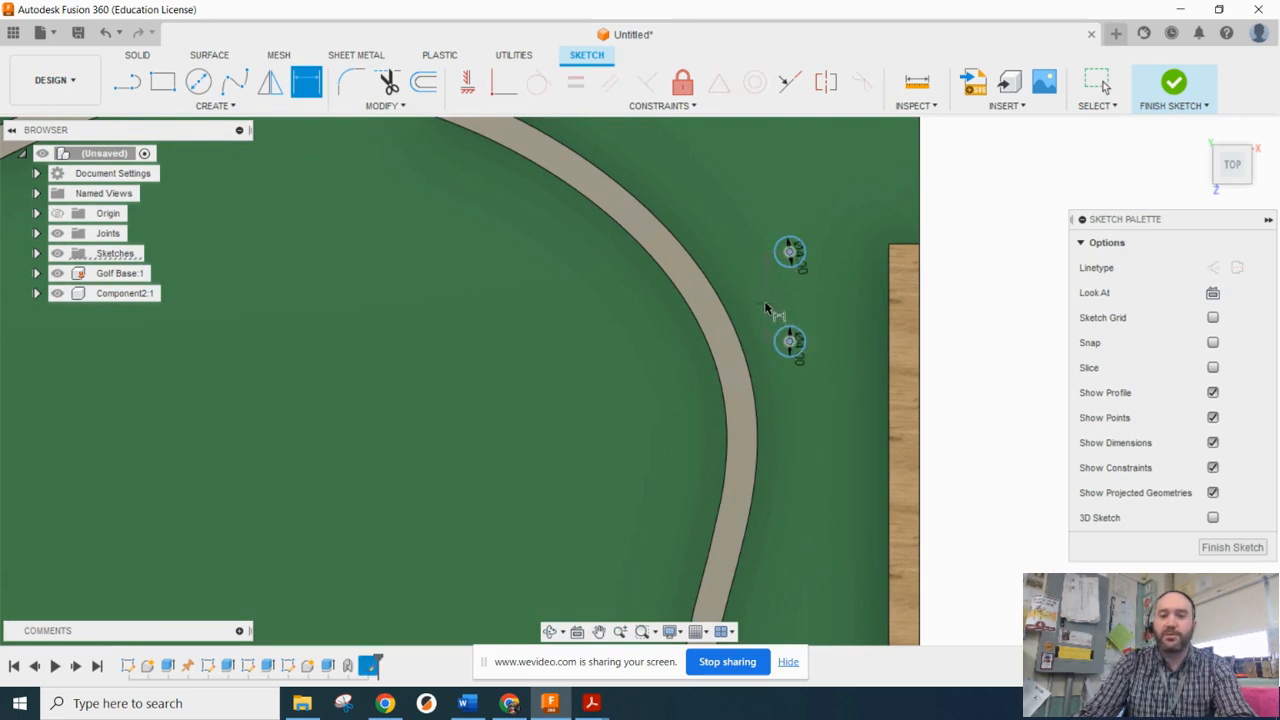
{"action": "left_click", "coordinate": [786, 307]}
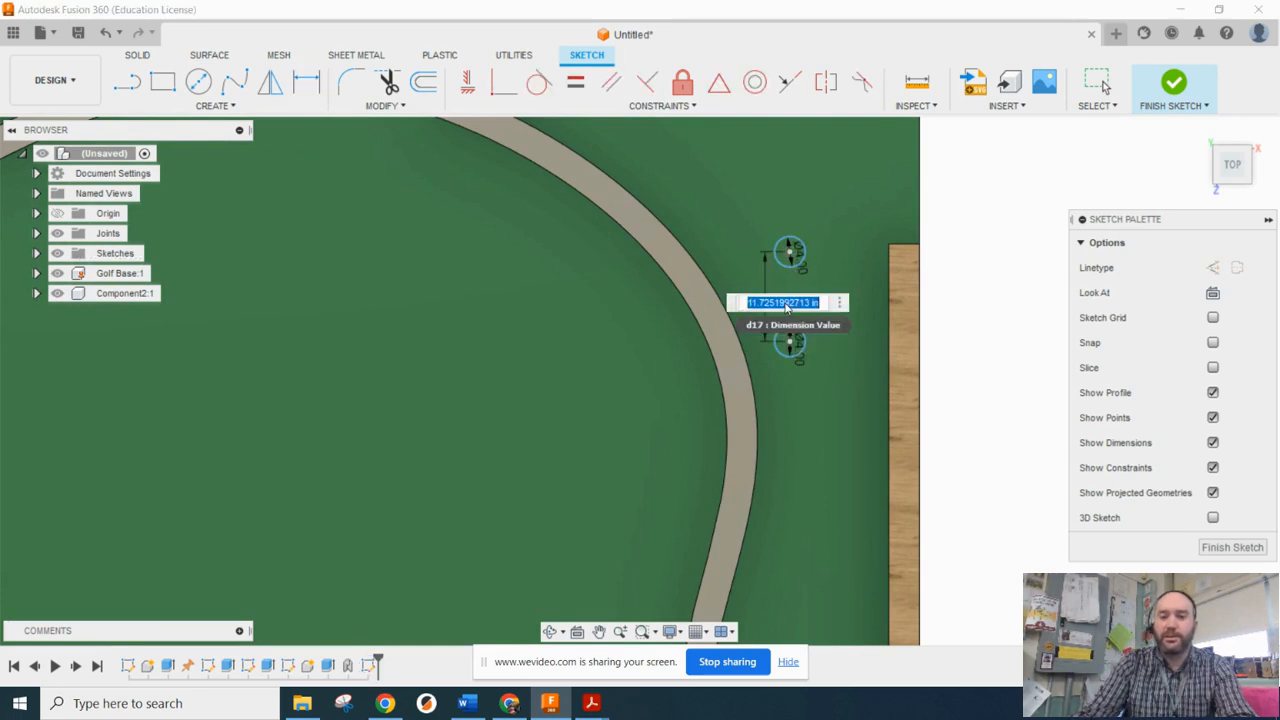
{"action": "type", "text": "10"}
{"action": "key", "text": "Return"}
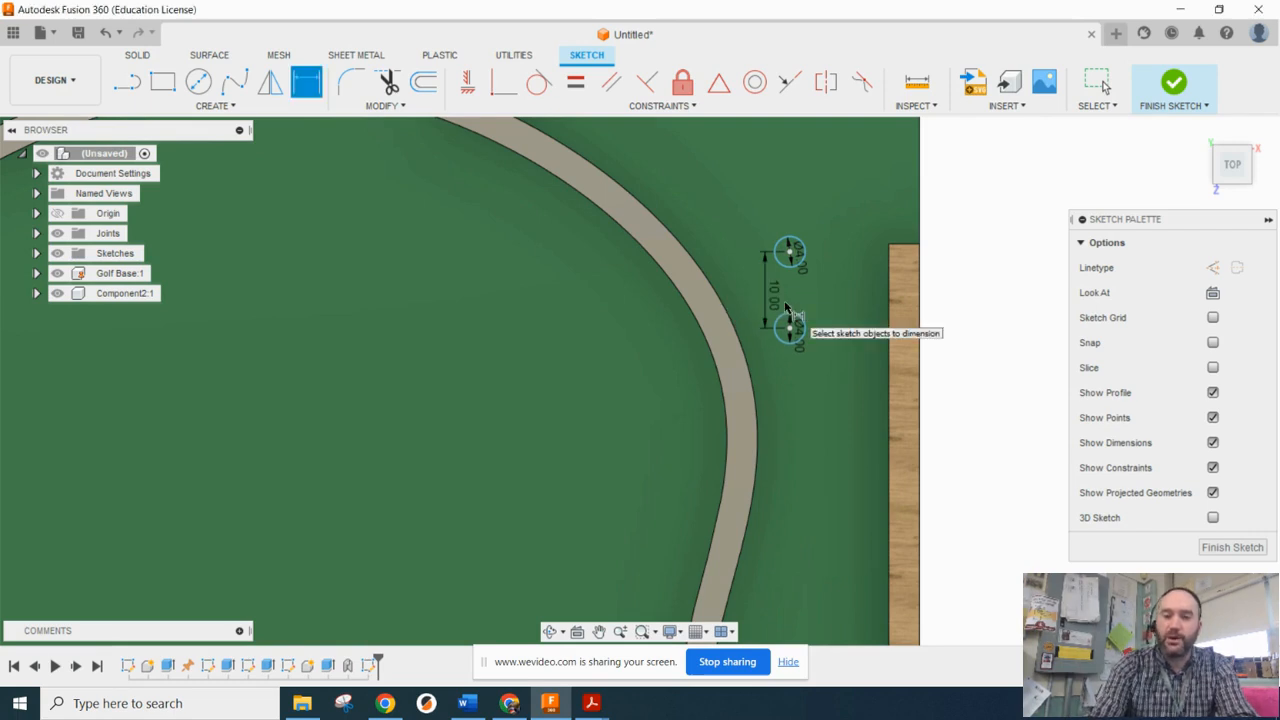
Step: Constrain the two circle centers to vertical alignment, finish the sketch and return to the home view
{"action": "left_click", "coordinate": [504, 82]}
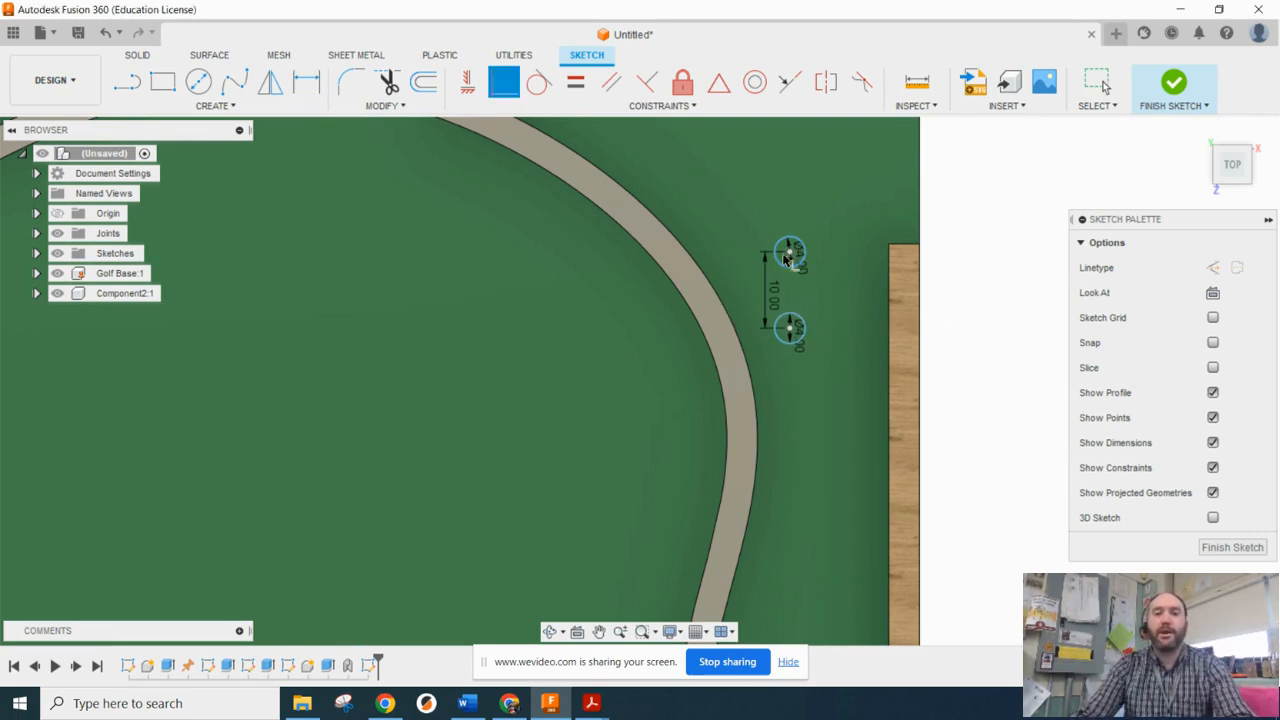
{"action": "left_click", "coordinate": [470, 86]}
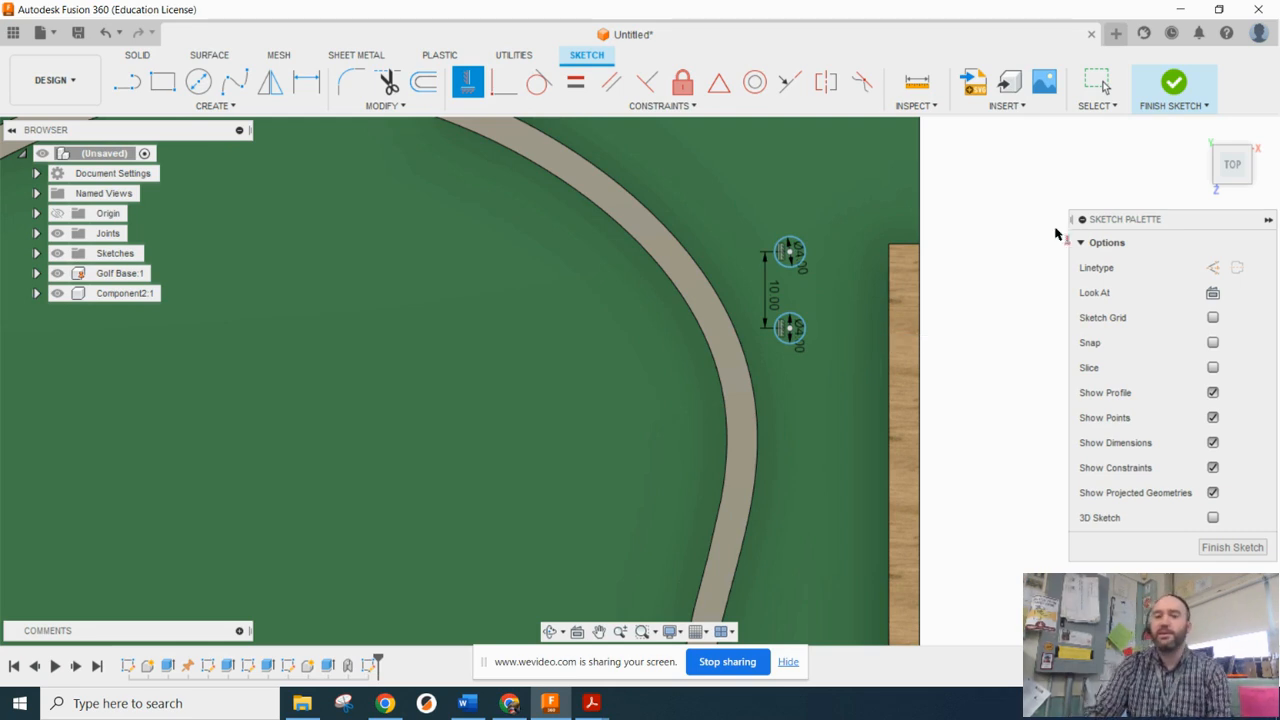
{"action": "left_click", "coordinate": [1174, 84]}
{"action": "left_click", "coordinate": [1201, 135]}
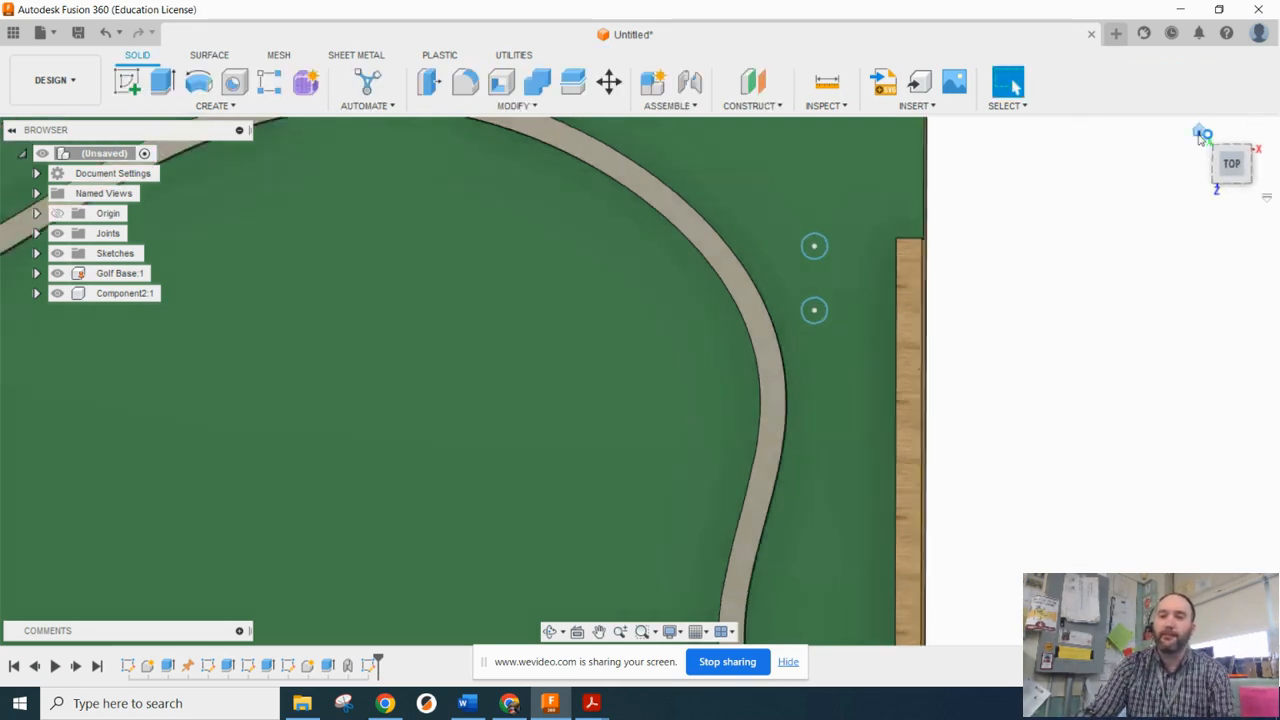
Step: Extrude the two circle profiles 2 in upward as a new component
{"action": "scroll", "coordinate": [939, 419], "scroll_direction": "up", "scroll_amount": 5}
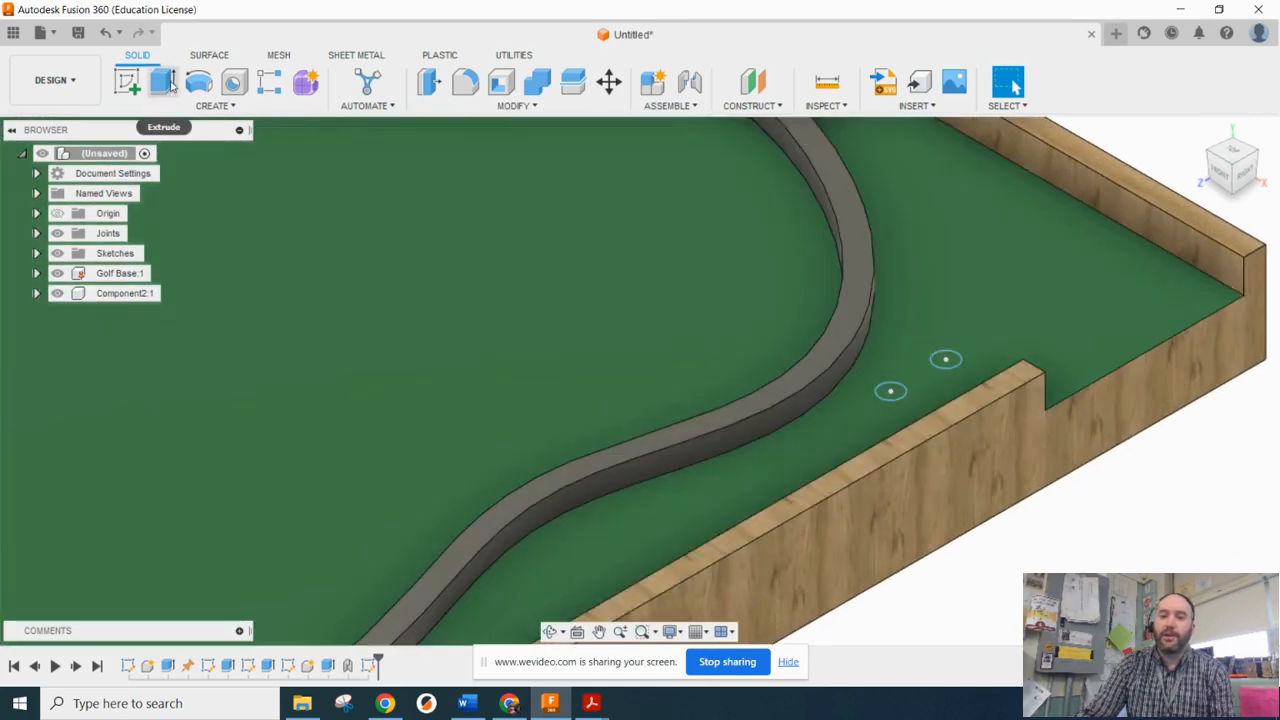
{"action": "left_click", "coordinate": [163, 84]}
{"action": "scroll", "coordinate": [890, 390], "scroll_direction": "up", "scroll_amount": 2}
{"action": "left_click", "coordinate": [880, 392]}
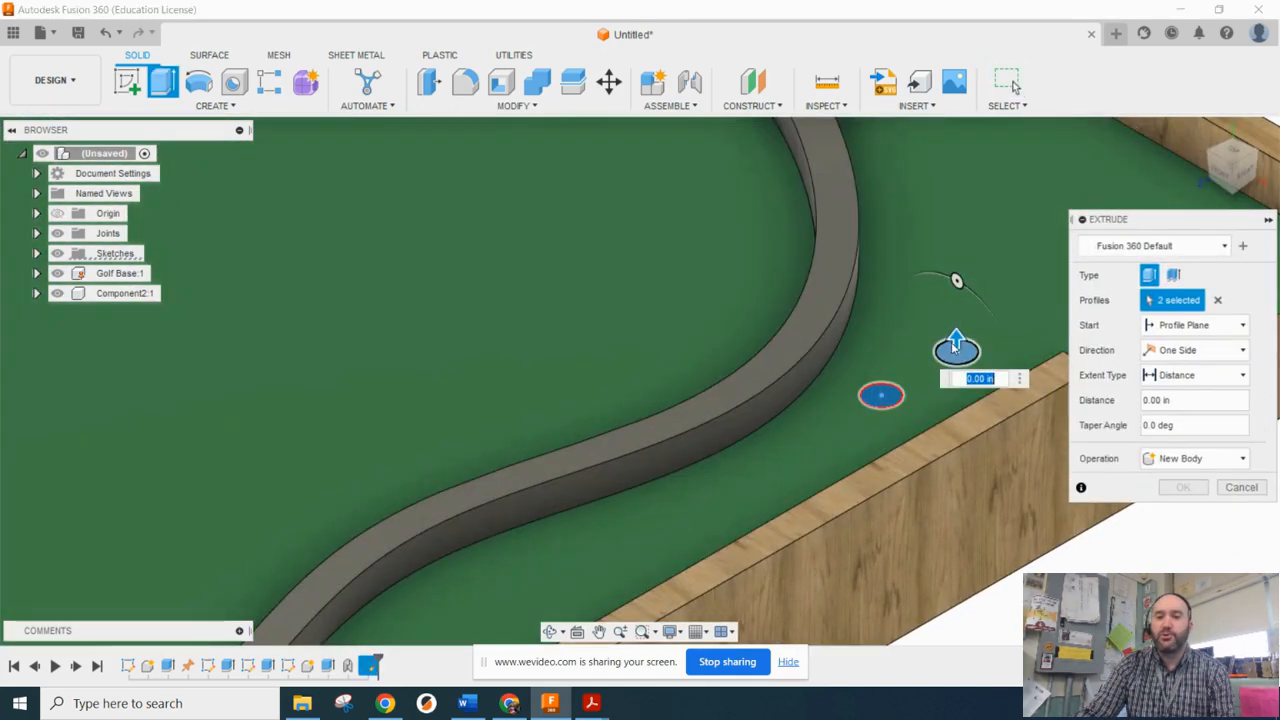
{"action": "left_click", "coordinate": [957, 350]}
{"action": "left_click_drag", "start_coordinate": [957, 340], "coordinate": [955, 312]}
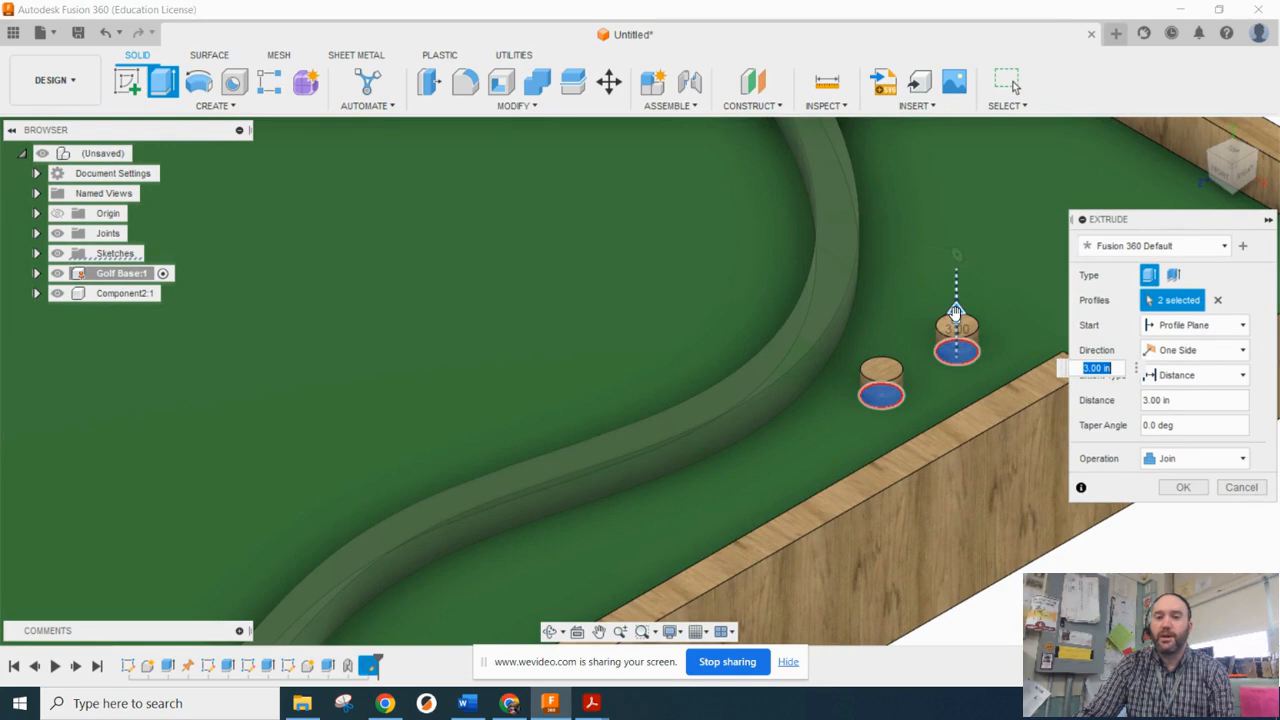
{"action": "type", "text": "2"}
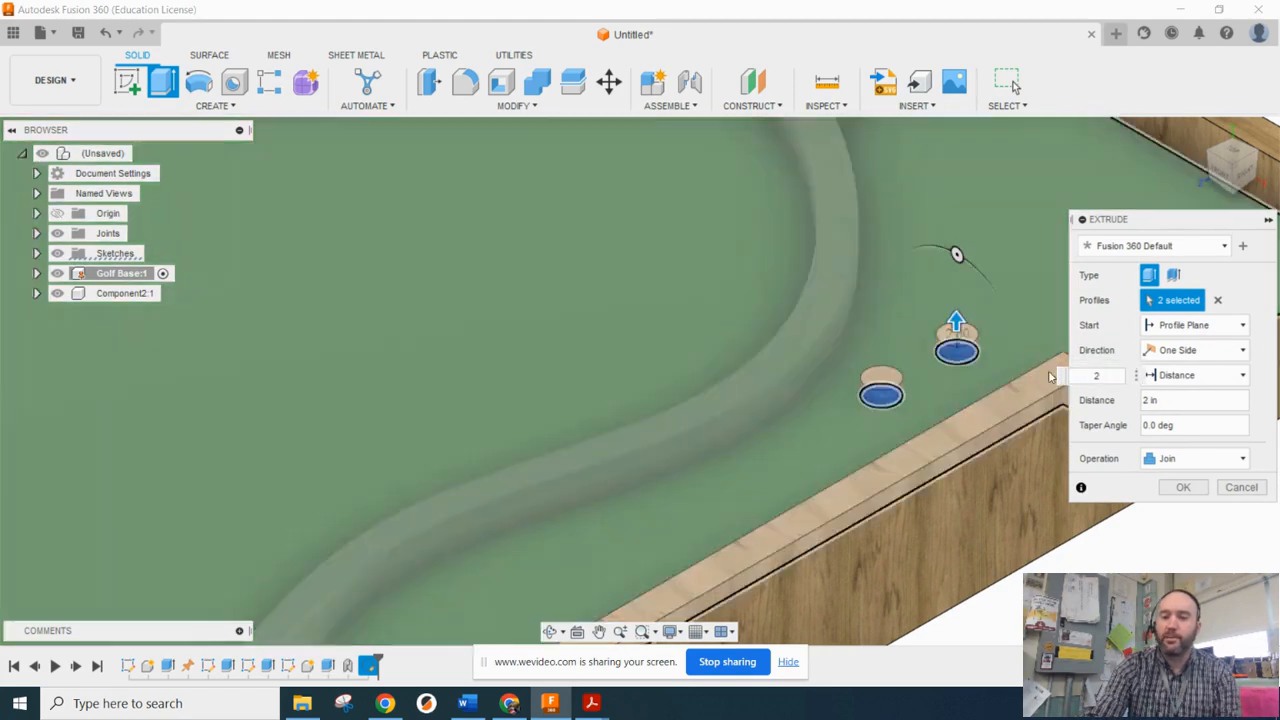
{"action": "left_click", "coordinate": [1188, 460]}
{"action": "left_click", "coordinate": [1190, 552]}
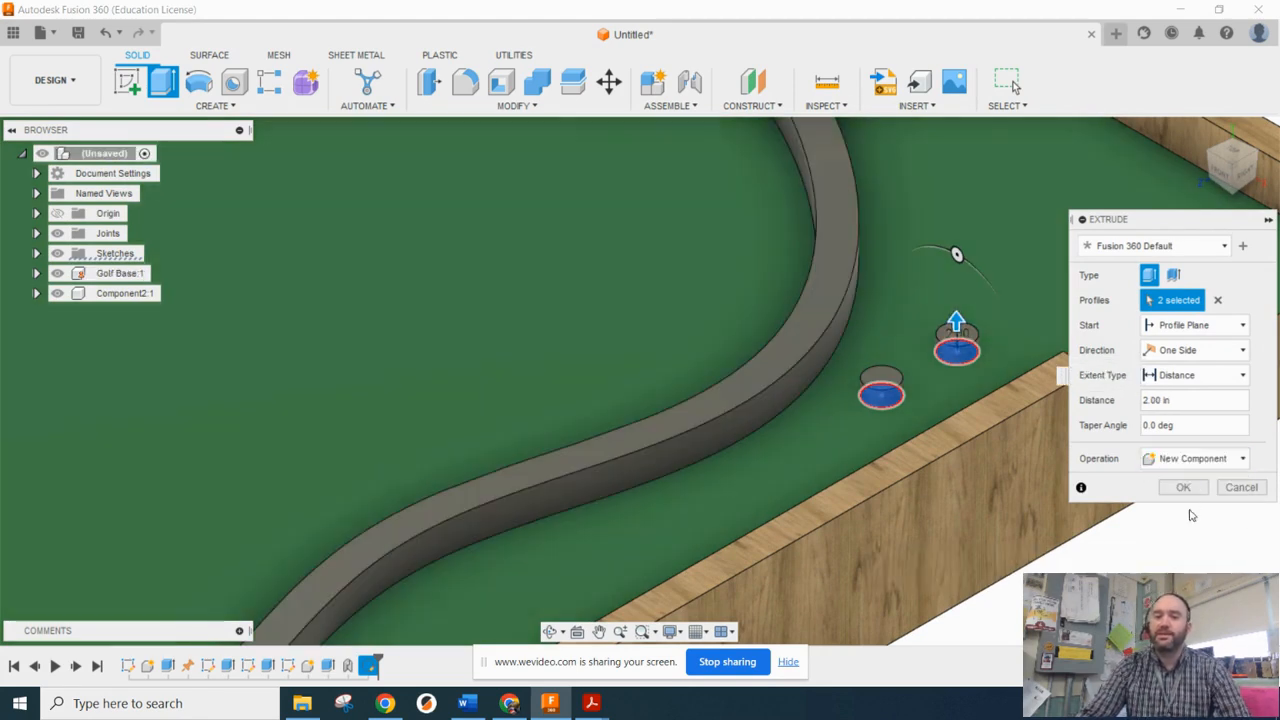
{"action": "left_click", "coordinate": [1183, 487]}
Step: Sketch a center-to-center slot about 6.3 in wide on the cylinders' top face, joining their two centers, and finish the sketch
{"action": "left_click", "coordinate": [127, 81]}
{"action": "left_click", "coordinate": [926, 336]}
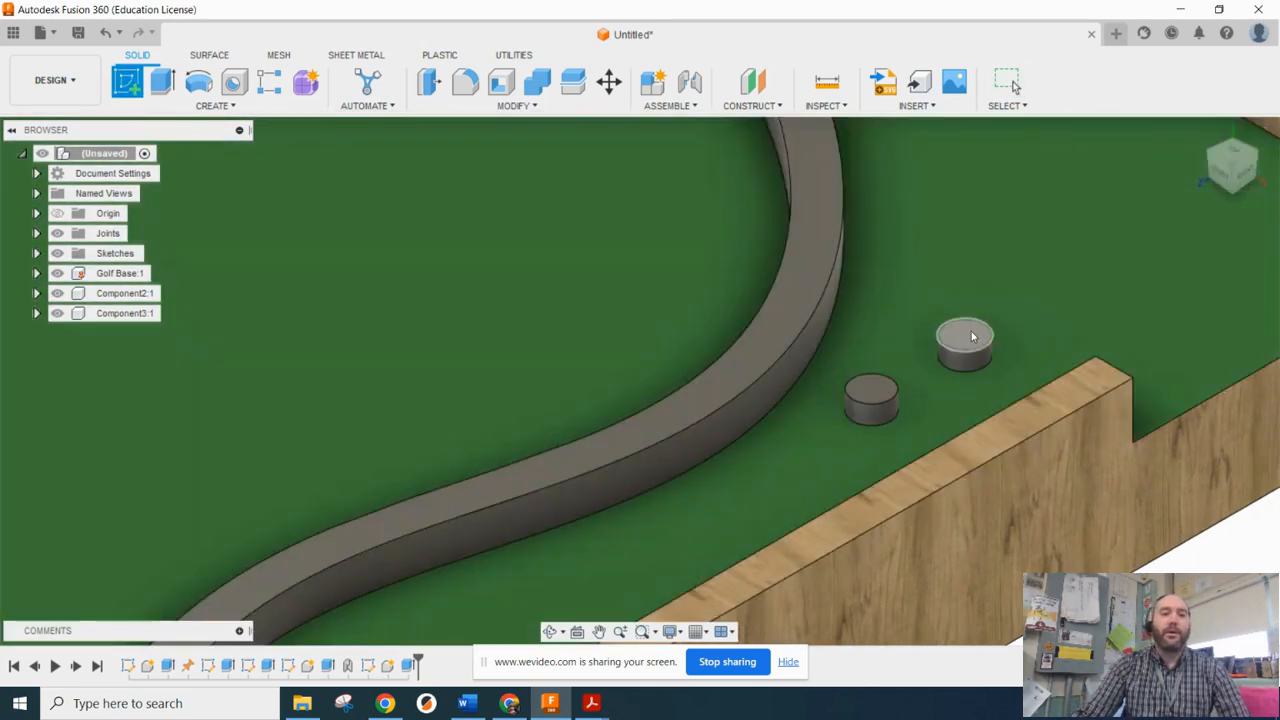
{"action": "scroll", "coordinate": [888, 256], "scroll_direction": "up", "scroll_amount": 5}
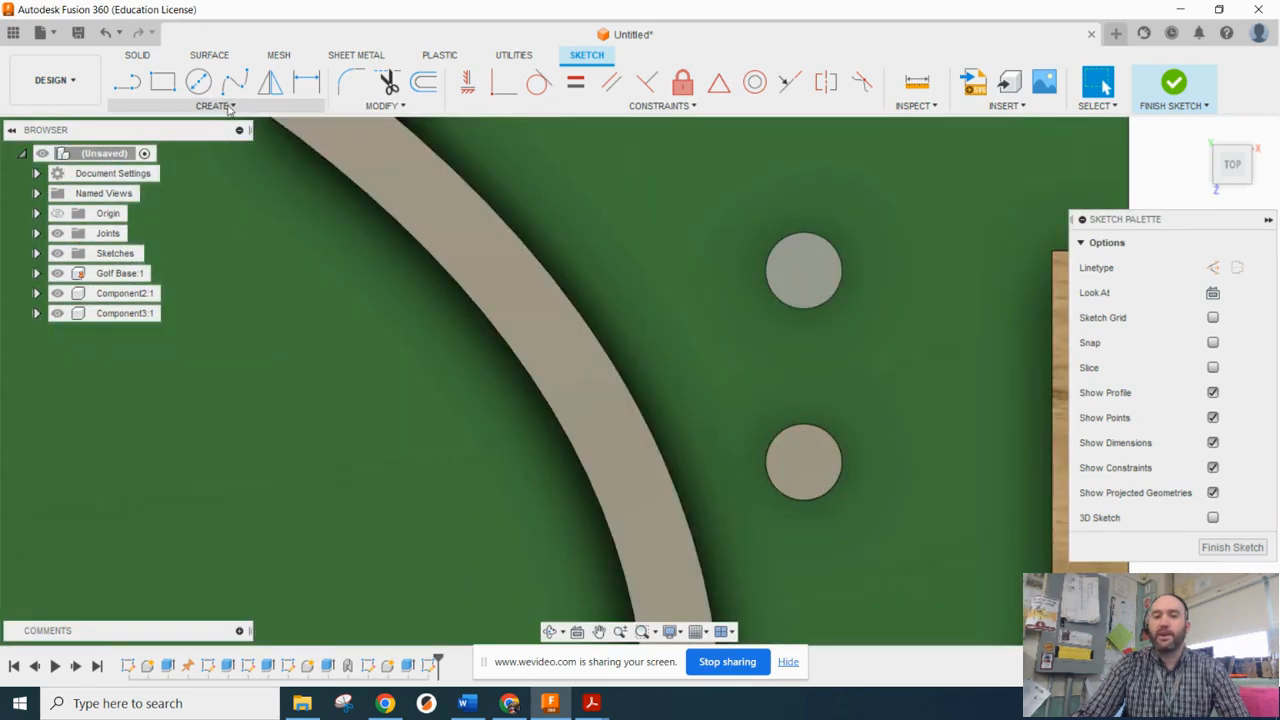
{"action": "left_click", "coordinate": [224, 106]}
{"action": "mouse_move", "coordinate": [198, 233]}
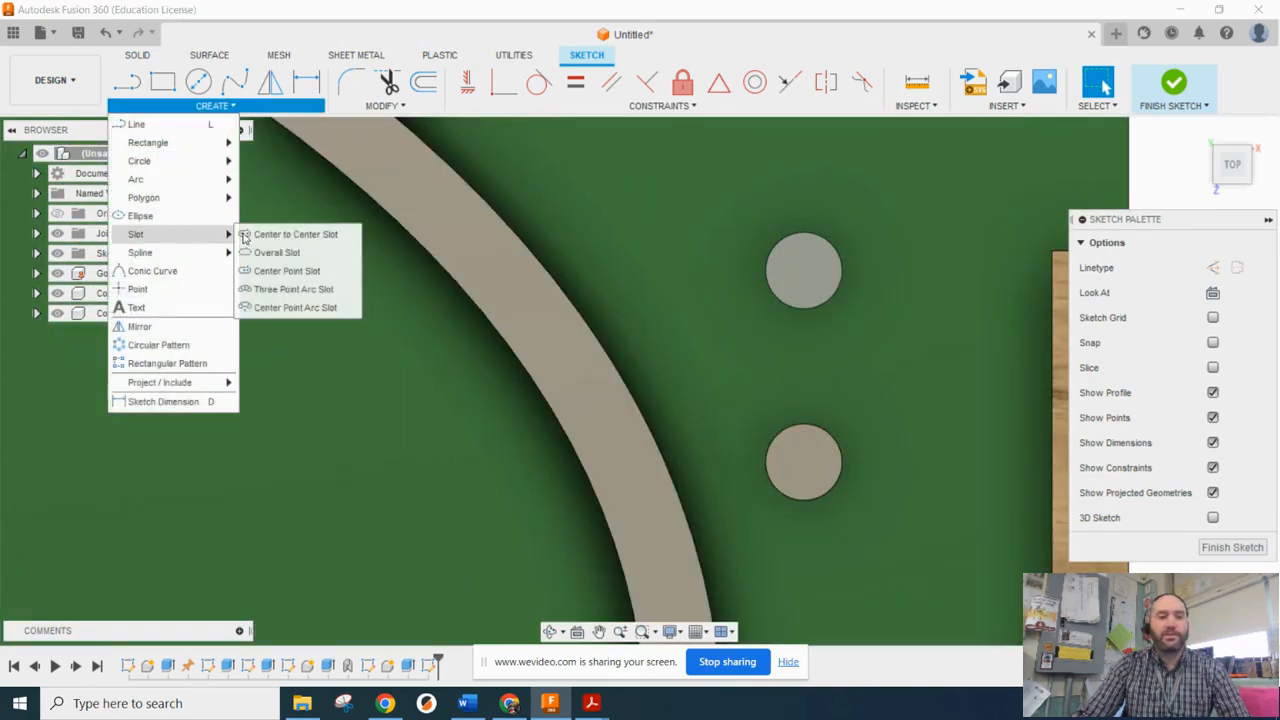
{"action": "left_click", "coordinate": [298, 236]}
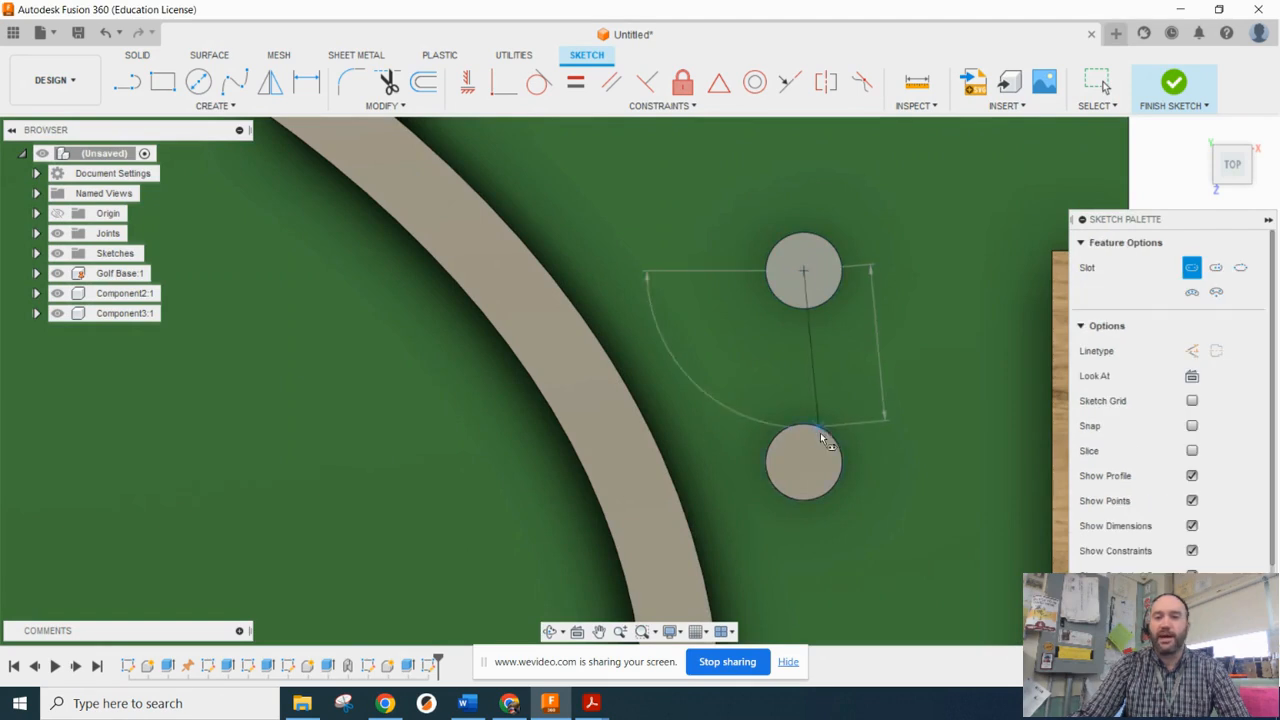
{"action": "left_click", "coordinate": [806, 459]}
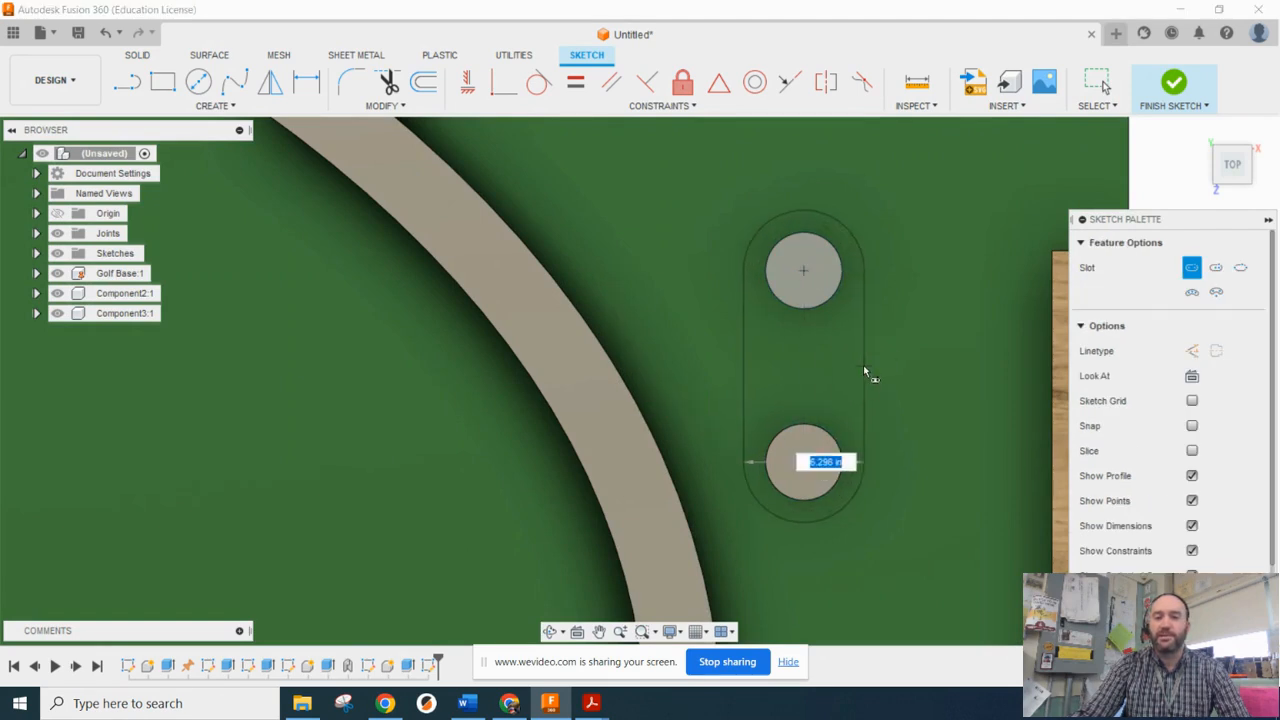
{"action": "left_click", "coordinate": [864, 367]}
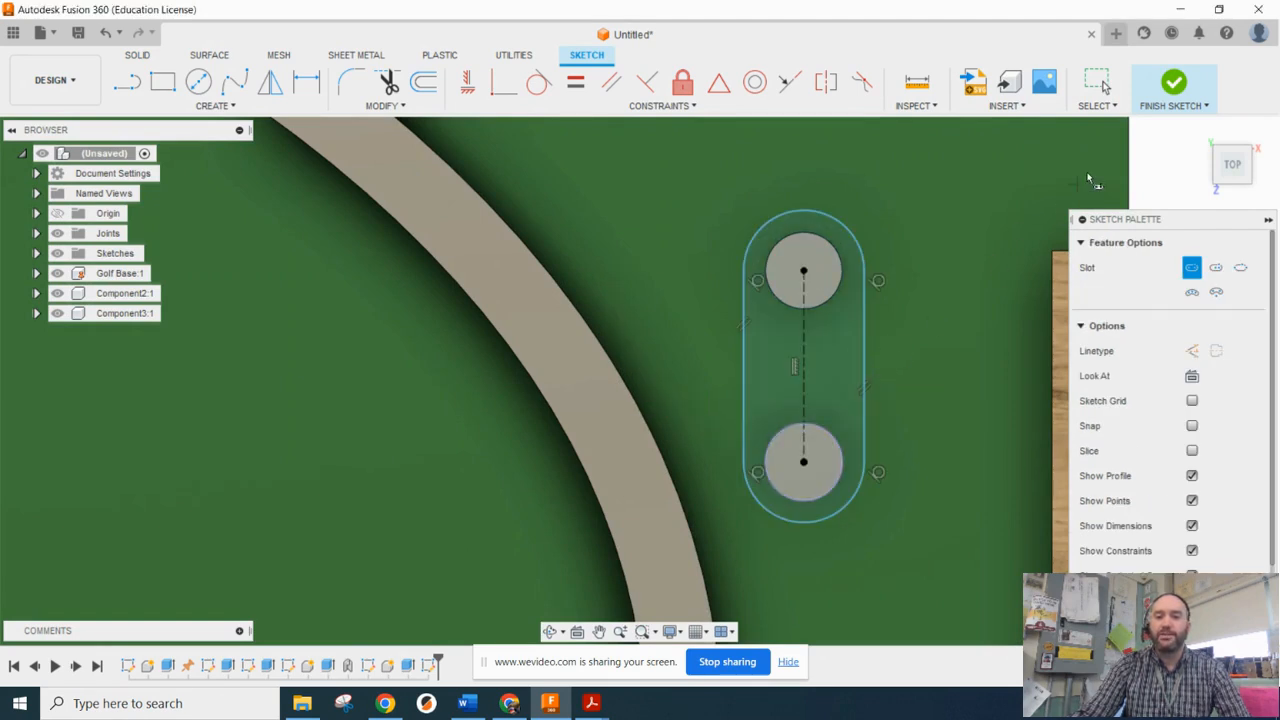
{"action": "left_click", "coordinate": [1173, 88]}
Step: Extrude all three regions of the slot sketch 1 in upward, joined to the cylinders
{"action": "scroll", "coordinate": [932, 440], "scroll_direction": "up", "scroll_amount": 5}
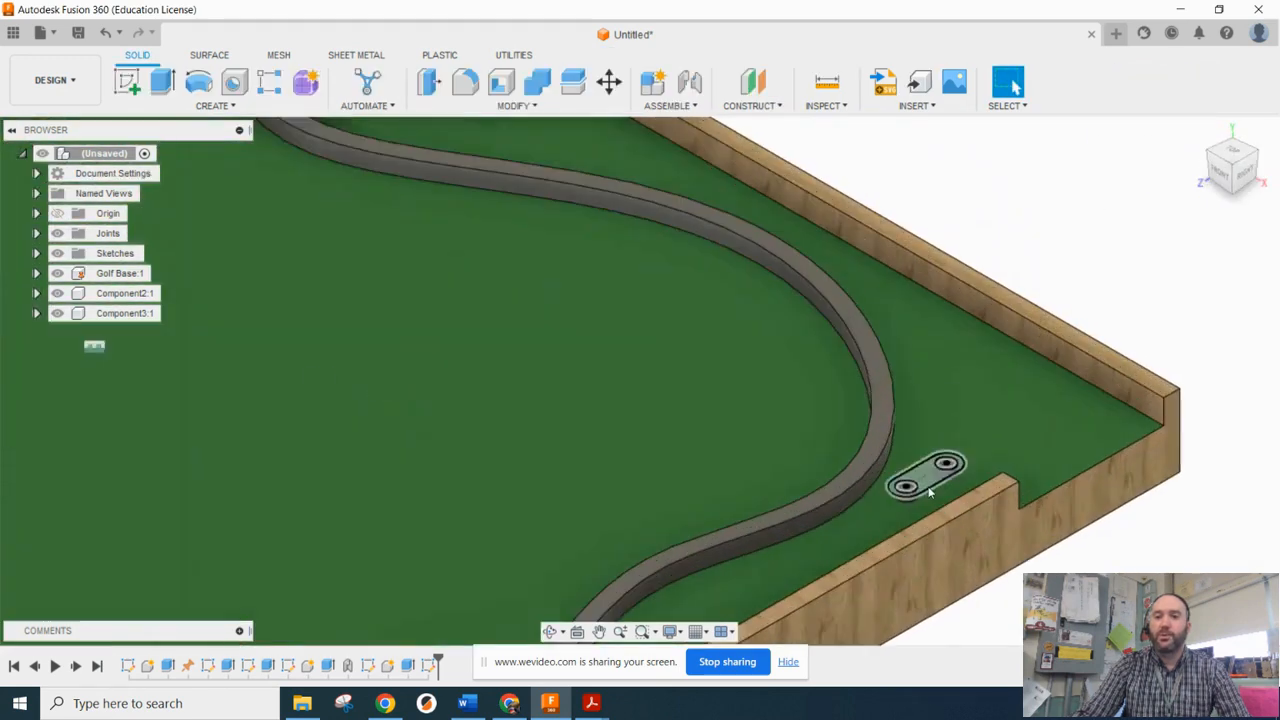
{"action": "scroll", "coordinate": [930, 490], "scroll_direction": "up", "scroll_amount": 3}
{"action": "left_click", "coordinate": [163, 81]}
{"action": "scroll", "coordinate": [908, 464], "scroll_direction": "up", "scroll_amount": 2}
{"action": "left_click", "coordinate": [910, 472]}
{"action": "left_click", "coordinate": [927, 497]}
{"action": "middle_click_drag", "start_coordinate": [848, 487], "coordinate": [534, 441]}
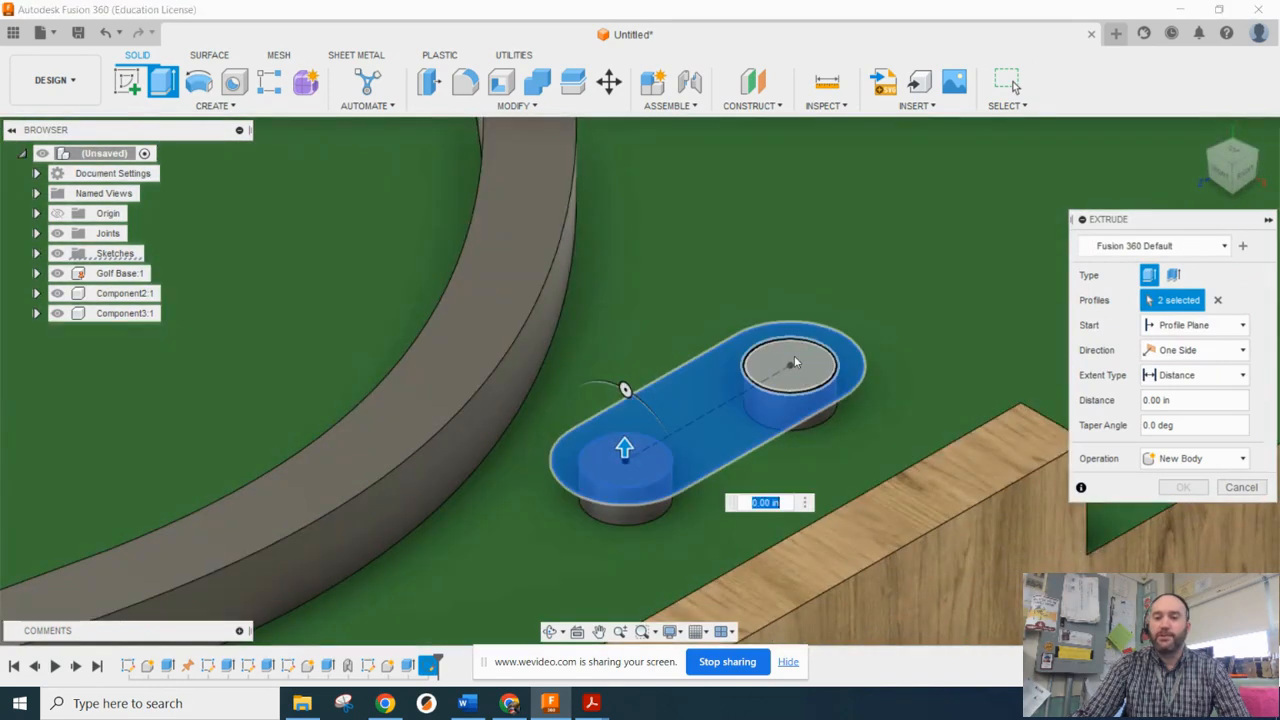
{"action": "left_click", "coordinate": [792, 364]}
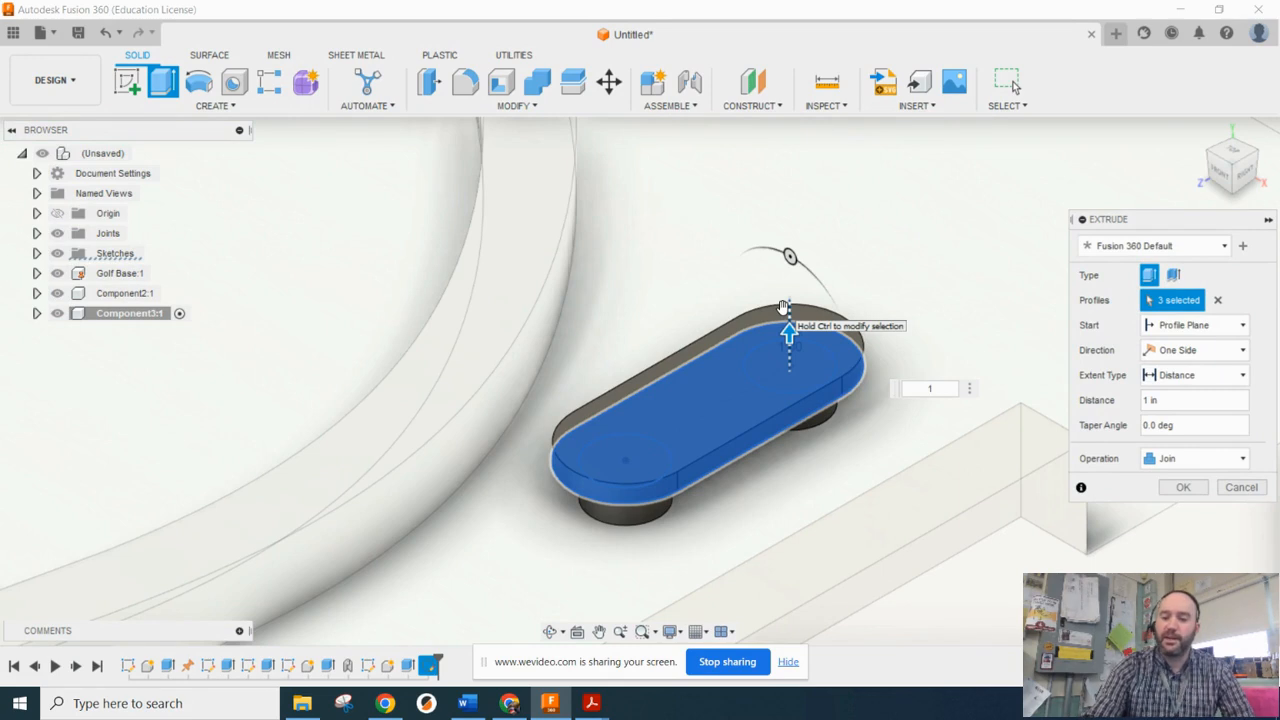
{"action": "key", "text": "Return"}
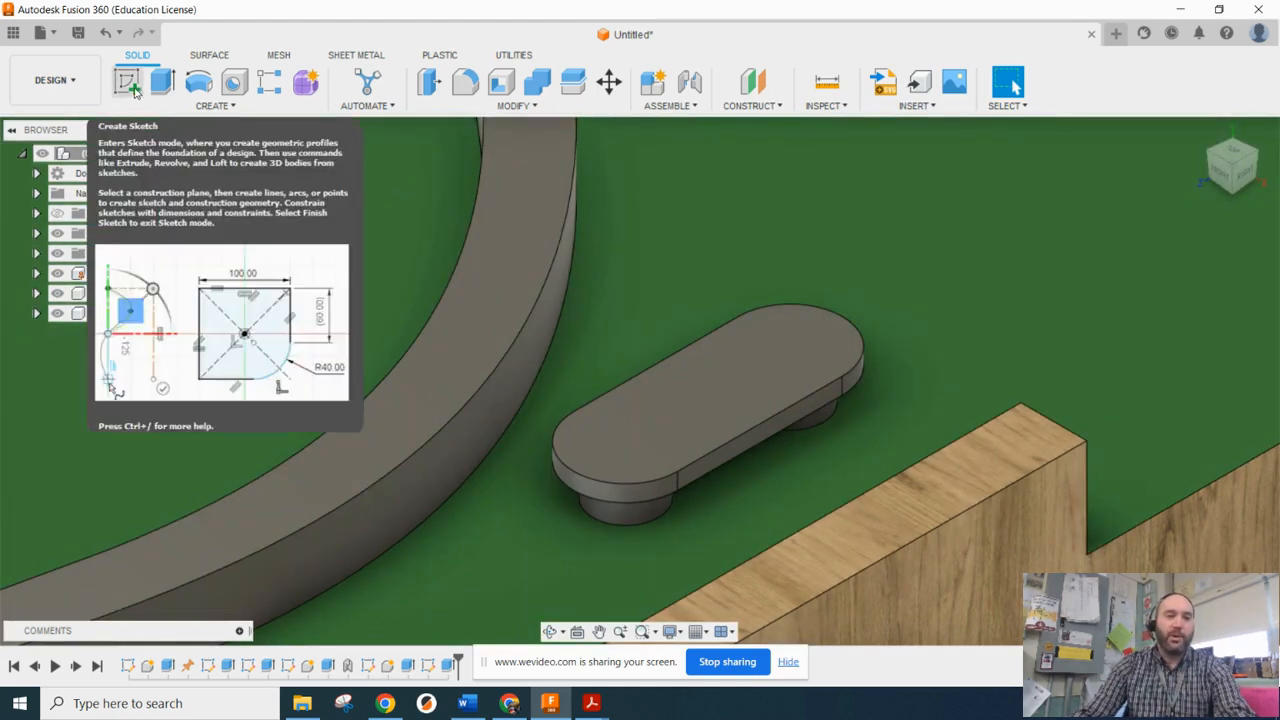
Step: Sketch a narrow center rectangle 48 in long, lengthwise on the slot plate's top face from its middle, and finish the sketch
{"action": "left_click", "coordinate": [137, 90]}
{"action": "left_click", "coordinate": [698, 388]}
{"action": "scroll", "coordinate": [532, 417], "scroll_direction": "down", "scroll_amount": 4}
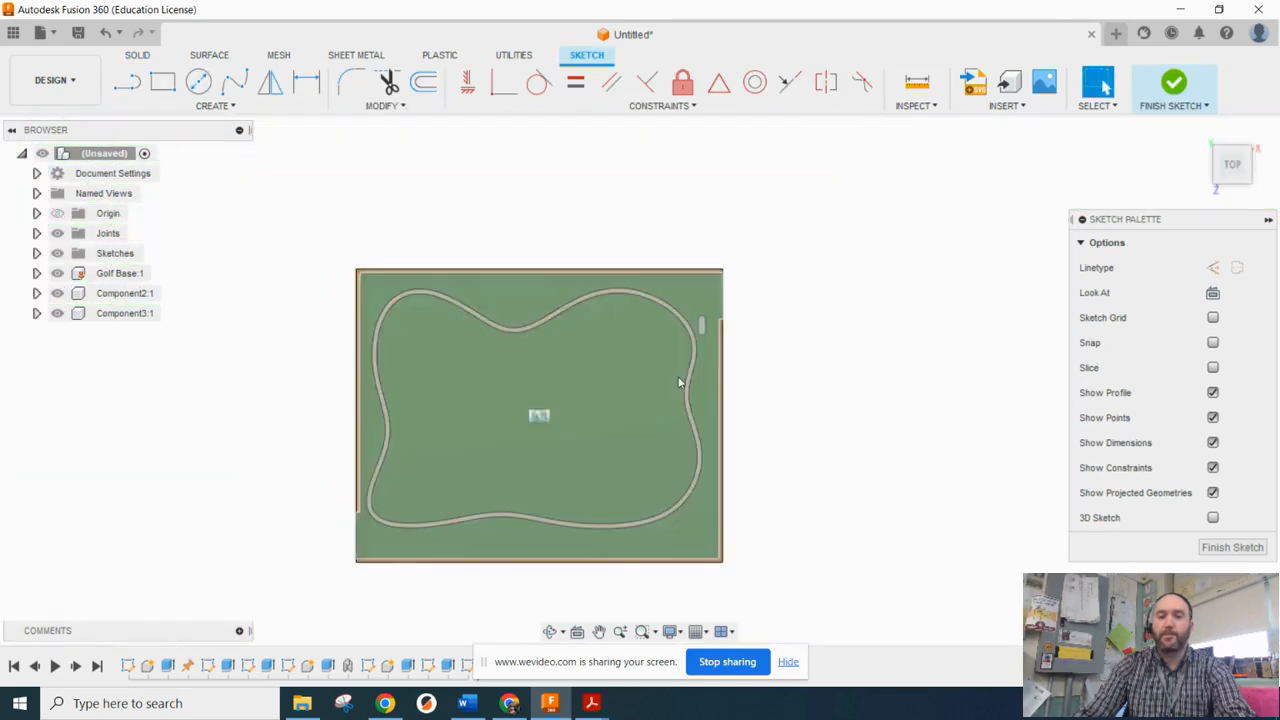
{"action": "scroll", "coordinate": [705, 335], "scroll_direction": "up", "scroll_amount": 10}
{"action": "left_click", "coordinate": [217, 106]}
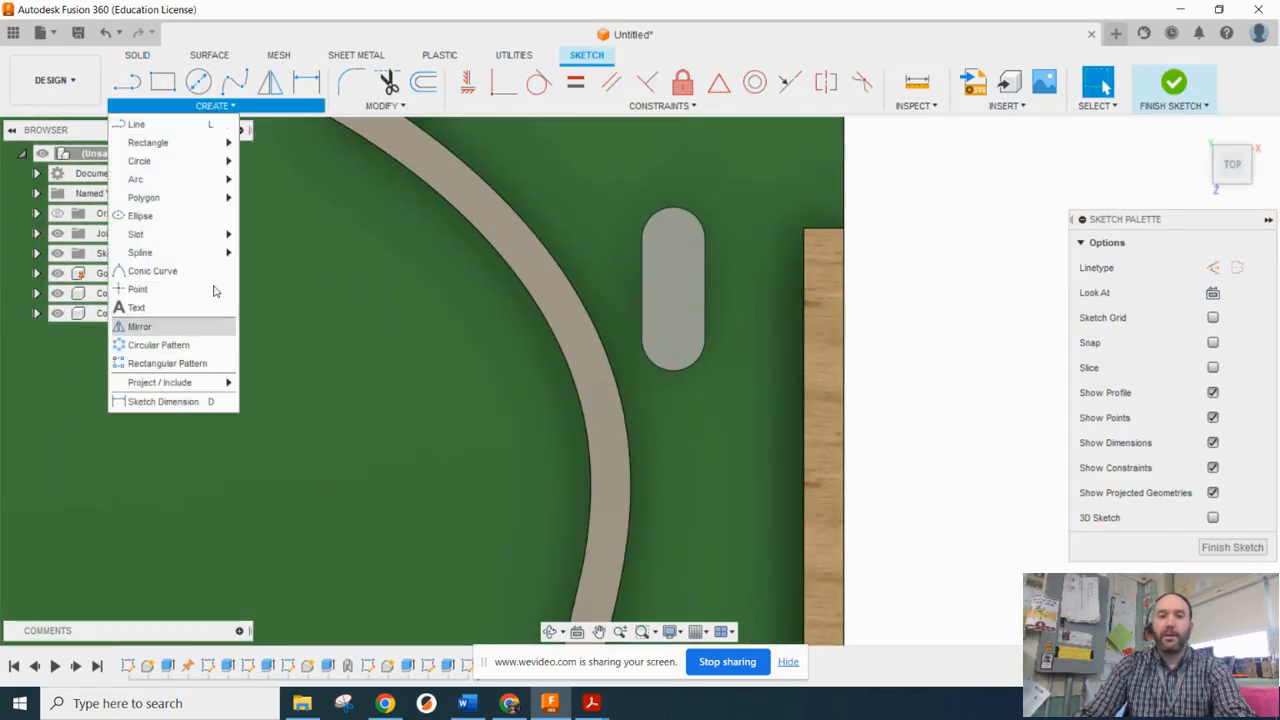
{"action": "mouse_move", "coordinate": [200, 143]}
{"action": "left_click", "coordinate": [286, 179]}
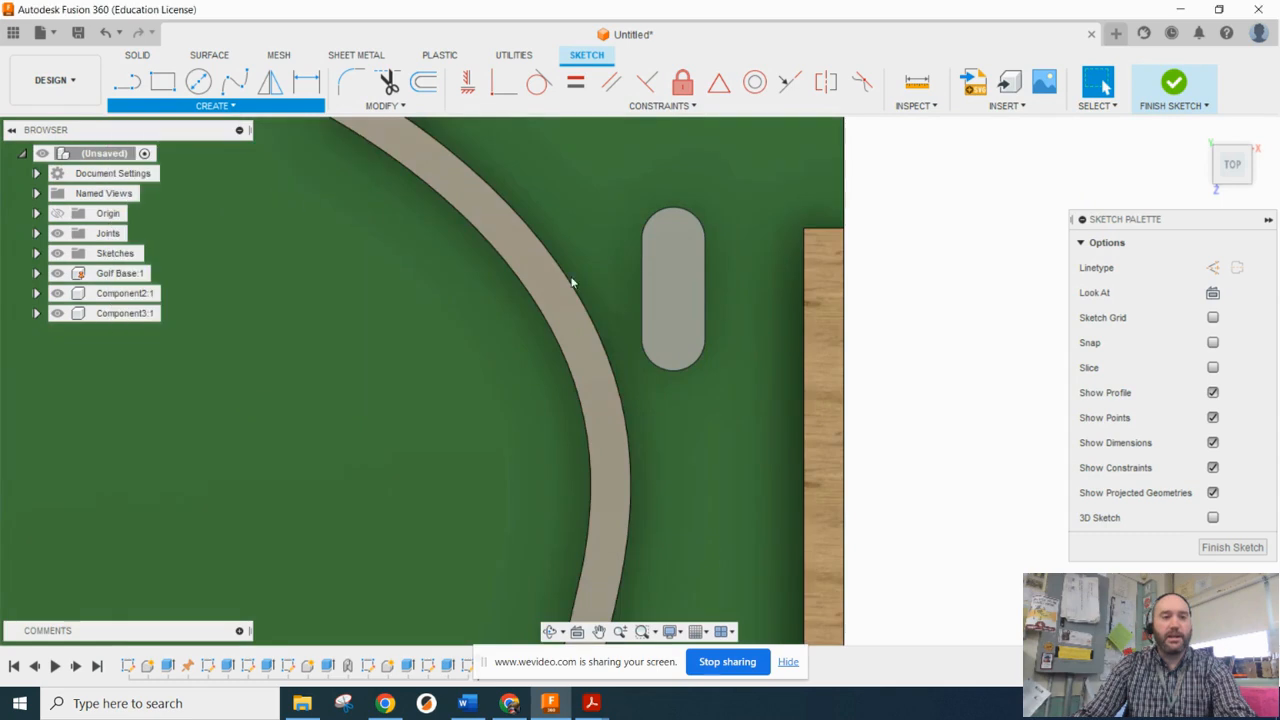
{"action": "left_click", "coordinate": [677, 291]}
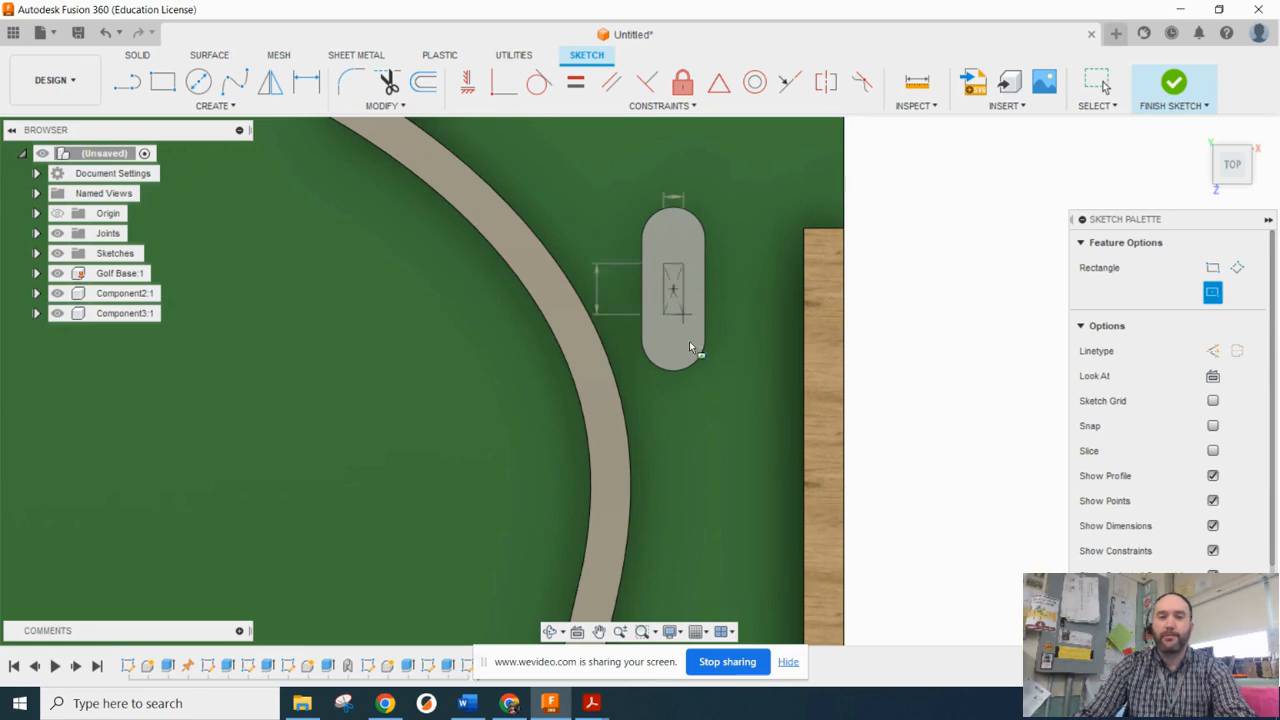
{"action": "left_click", "coordinate": [684, 454]}
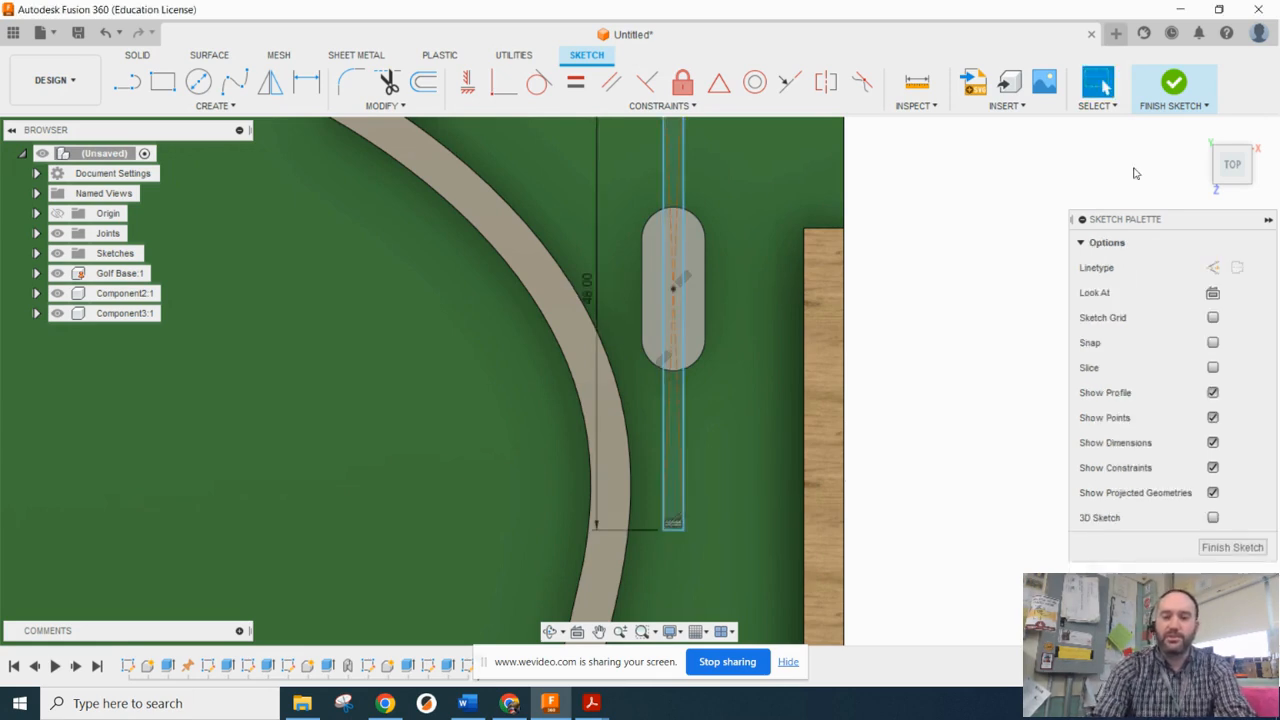
{"action": "left_click", "coordinate": [1168, 88]}
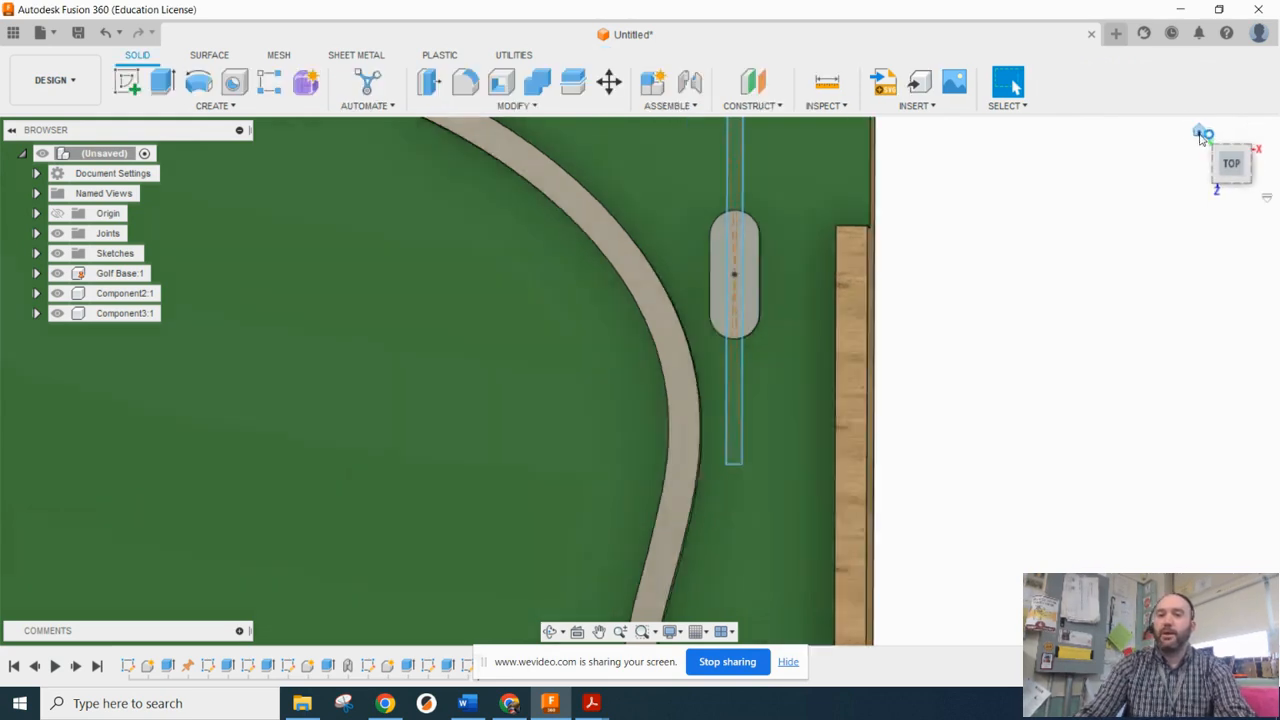
Step: Extrude the three rectangle regions 48 in upward as an upright panel joined to the slot plate
{"action": "scroll", "coordinate": [958, 370], "scroll_direction": "up", "scroll_amount": 5}
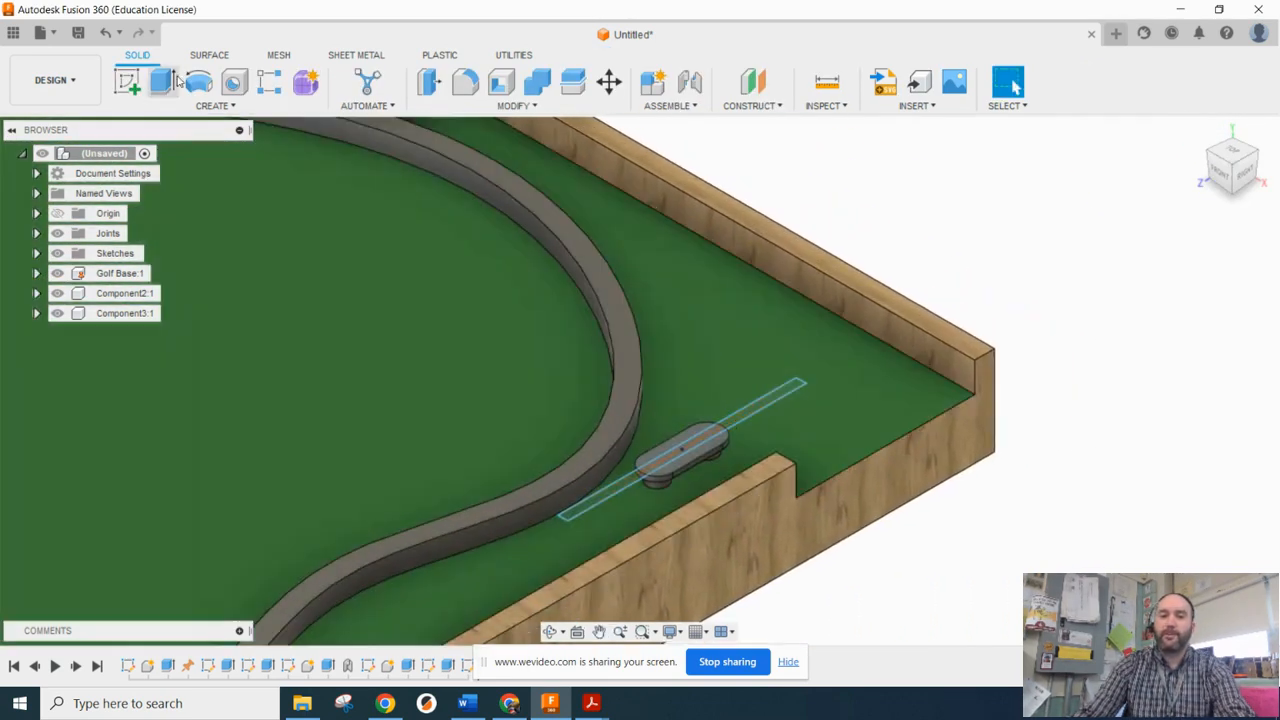
{"action": "left_click", "coordinate": [165, 80]}
{"action": "left_click", "coordinate": [640, 475]}
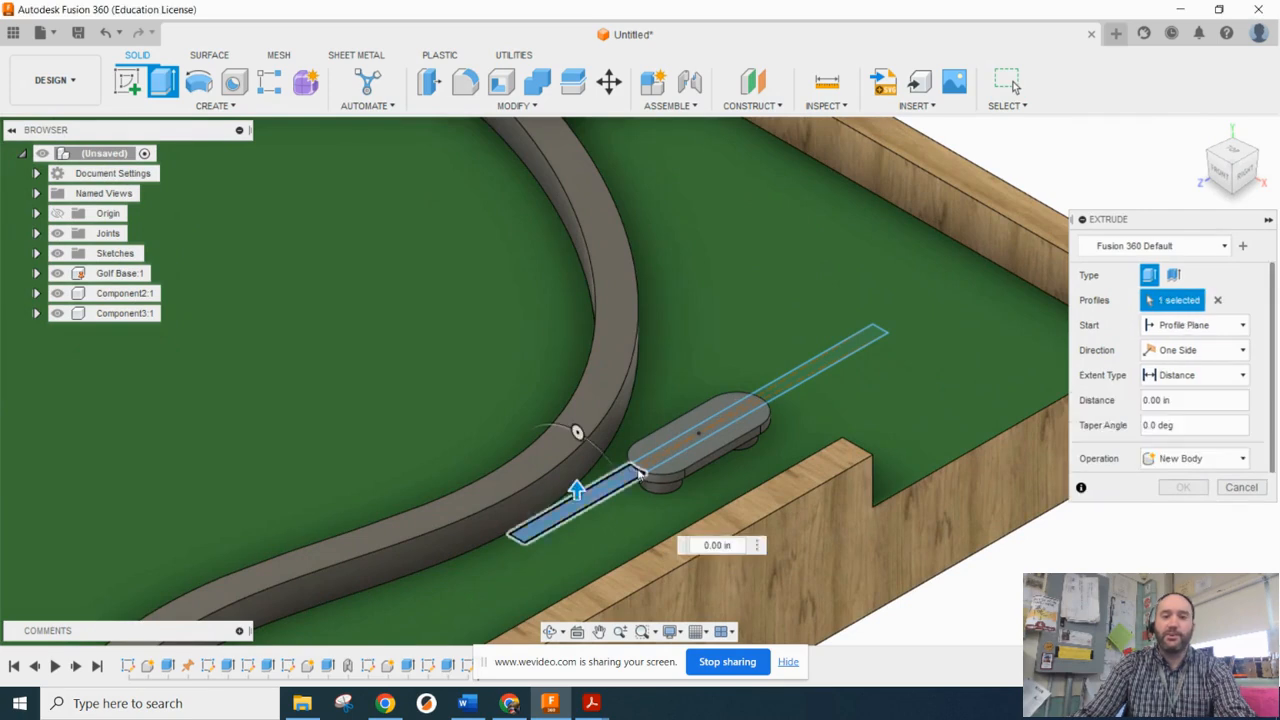
{"action": "left_click", "coordinate": [690, 440]}
{"action": "left_click", "coordinate": [814, 349]}
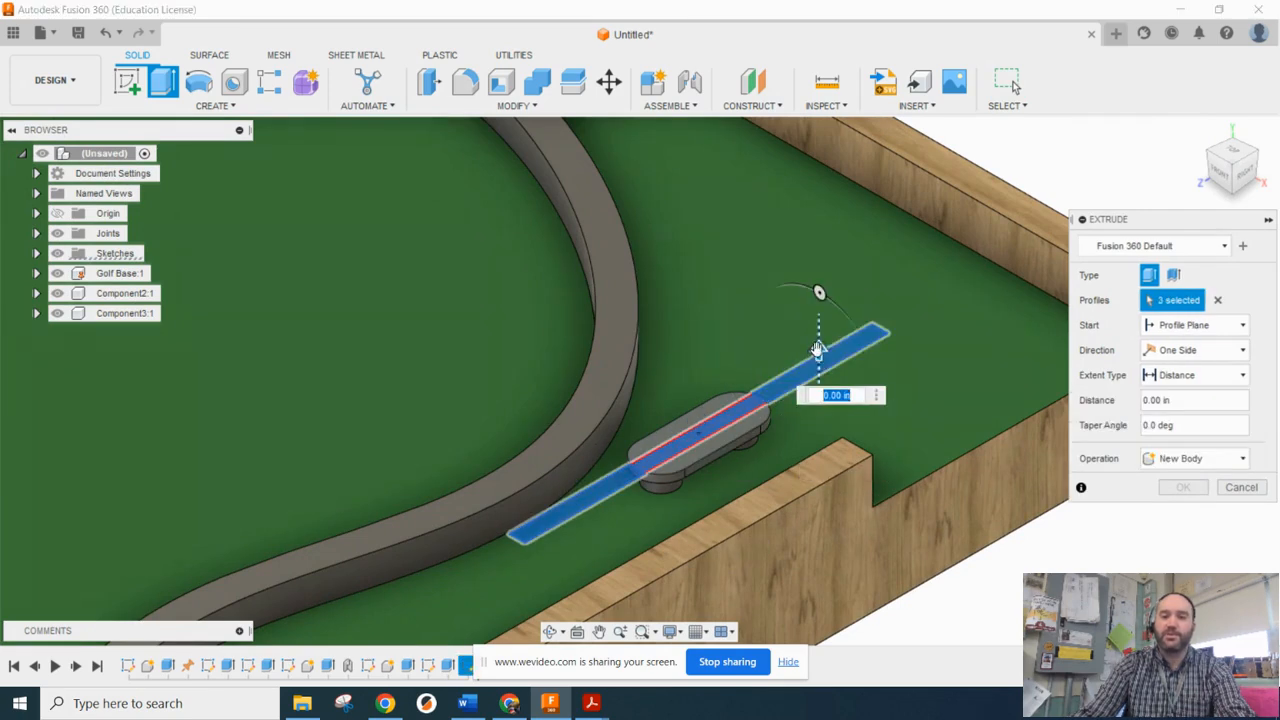
{"action": "left_click_drag", "start_coordinate": [781, 186], "coordinate": [778, 185]}
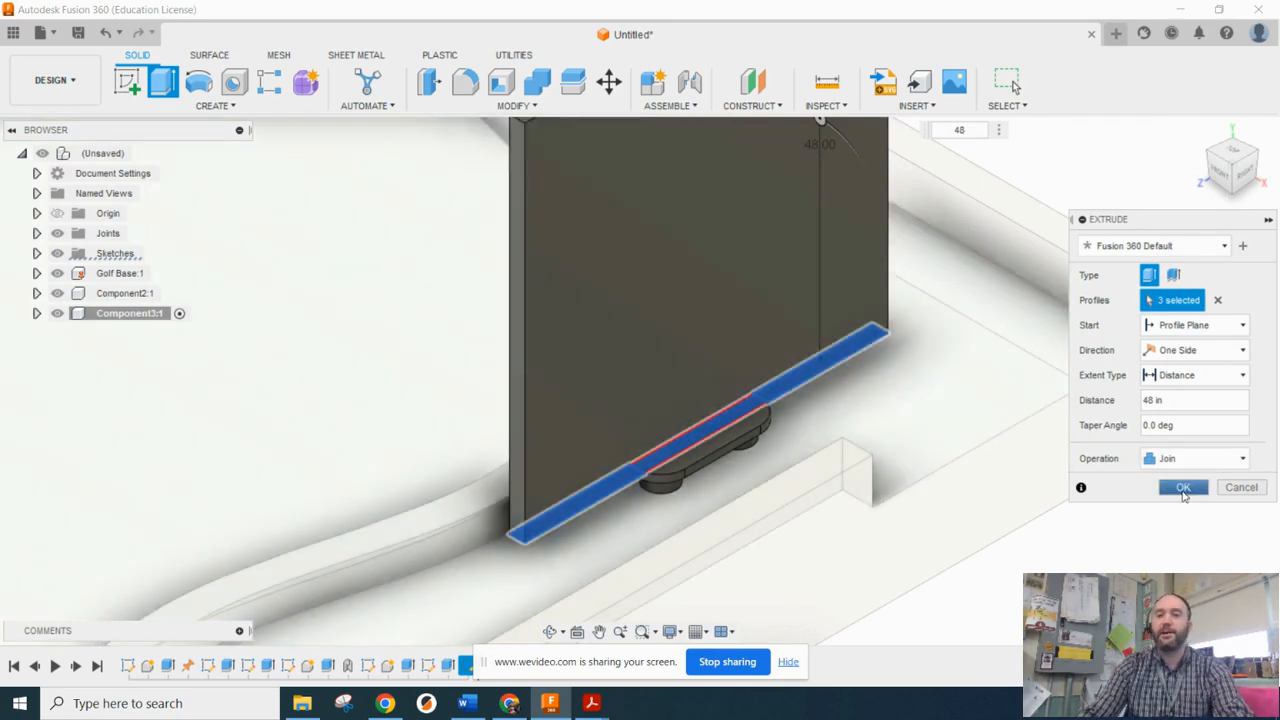
{"action": "left_click", "coordinate": [1183, 487]}
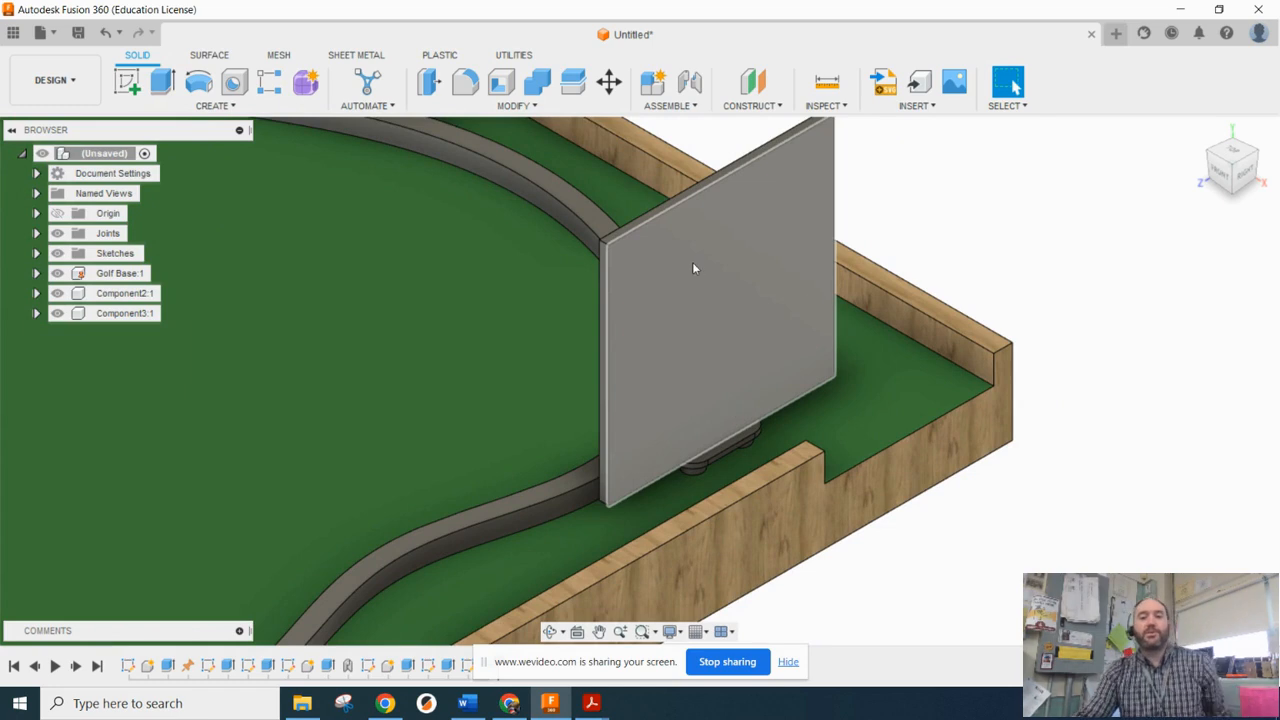
Step: Move the panel component off the base and joint the underside of one cylindrical foot to the green surface's edge at the border opening
{"action": "scroll", "coordinate": [726, 287], "scroll_direction": "down", "scroll_amount": 3}
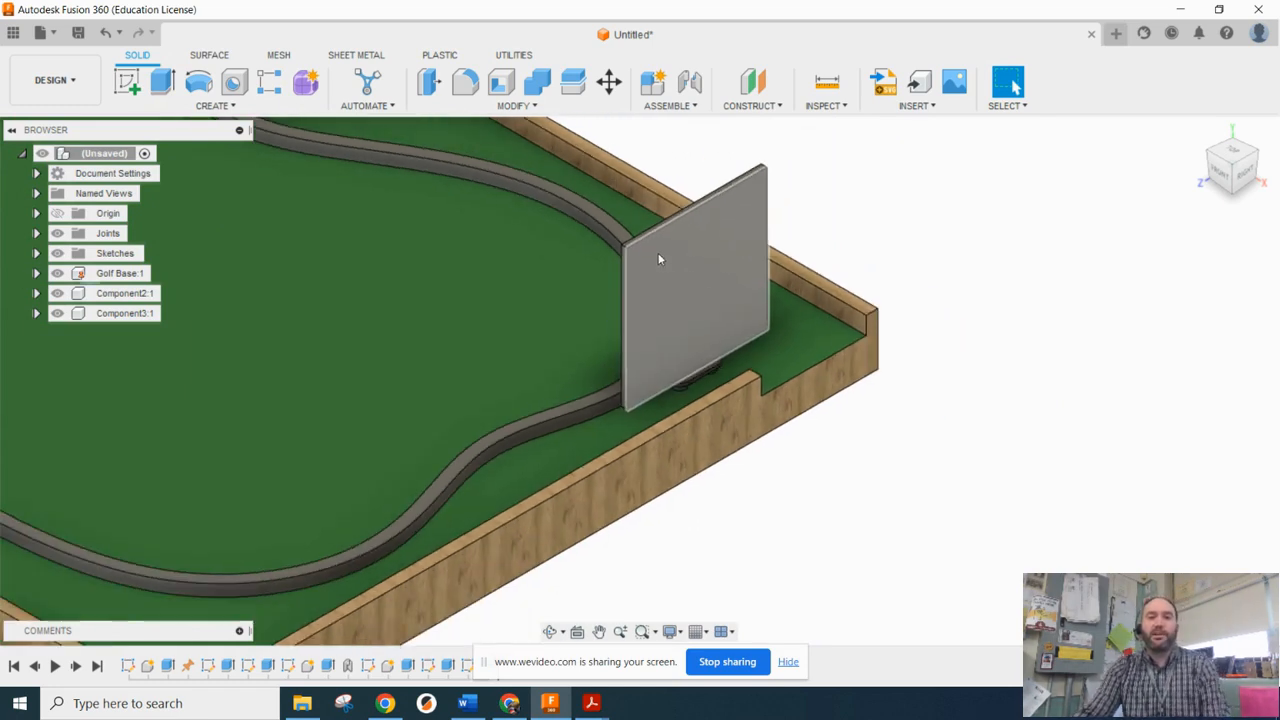
{"action": "left_click_drag", "start_coordinate": [658, 259], "coordinate": [958, 263]}
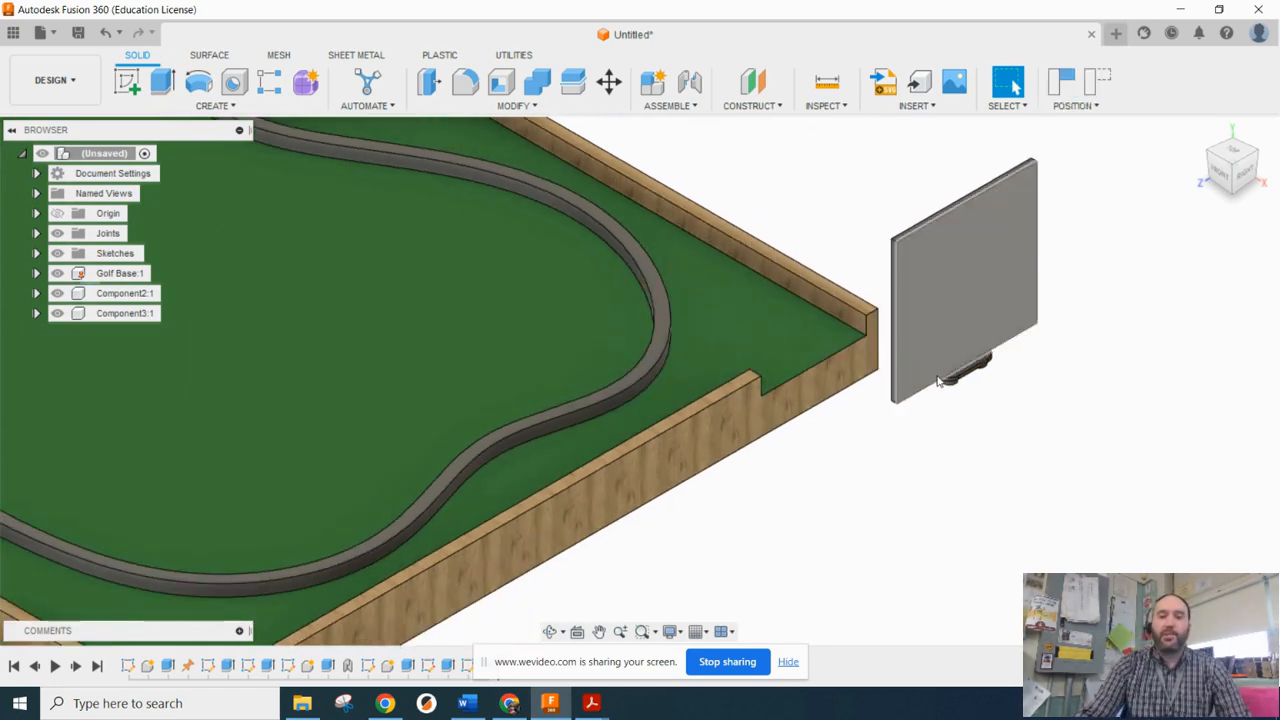
{"action": "left_click", "coordinate": [690, 84]}
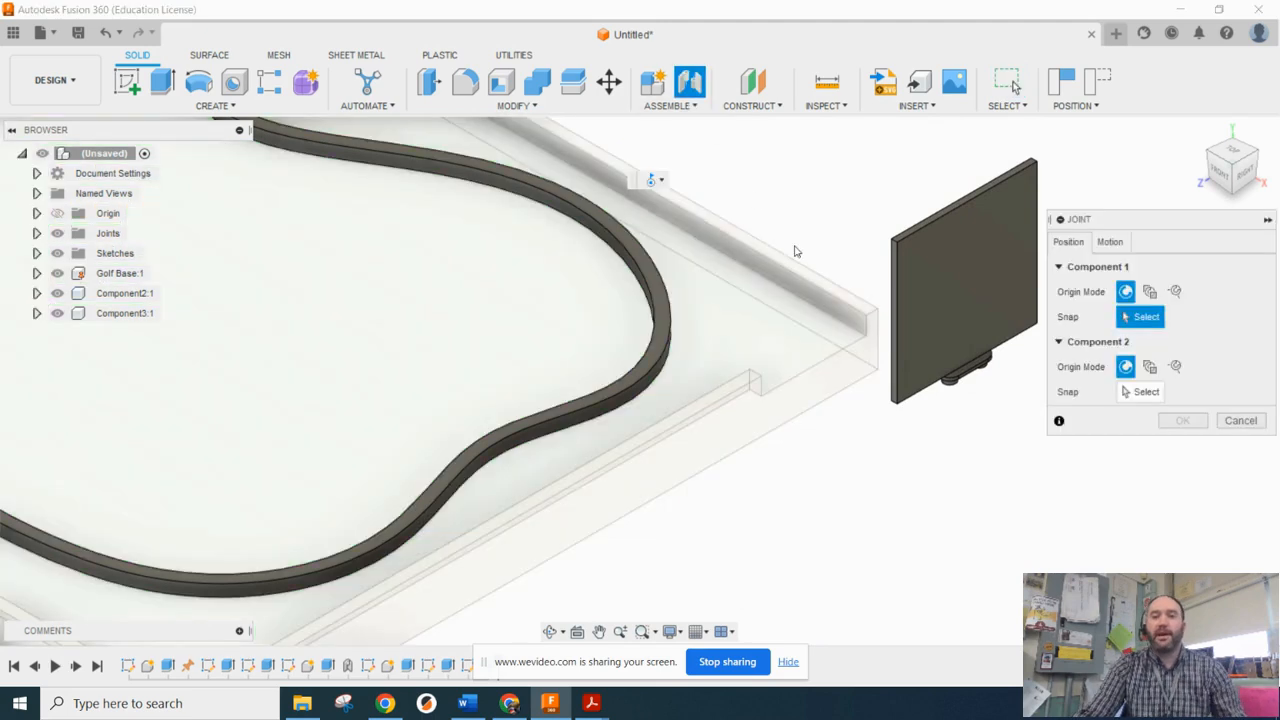
{"action": "scroll", "coordinate": [877, 322], "scroll_direction": "up", "scroll_amount": 5}
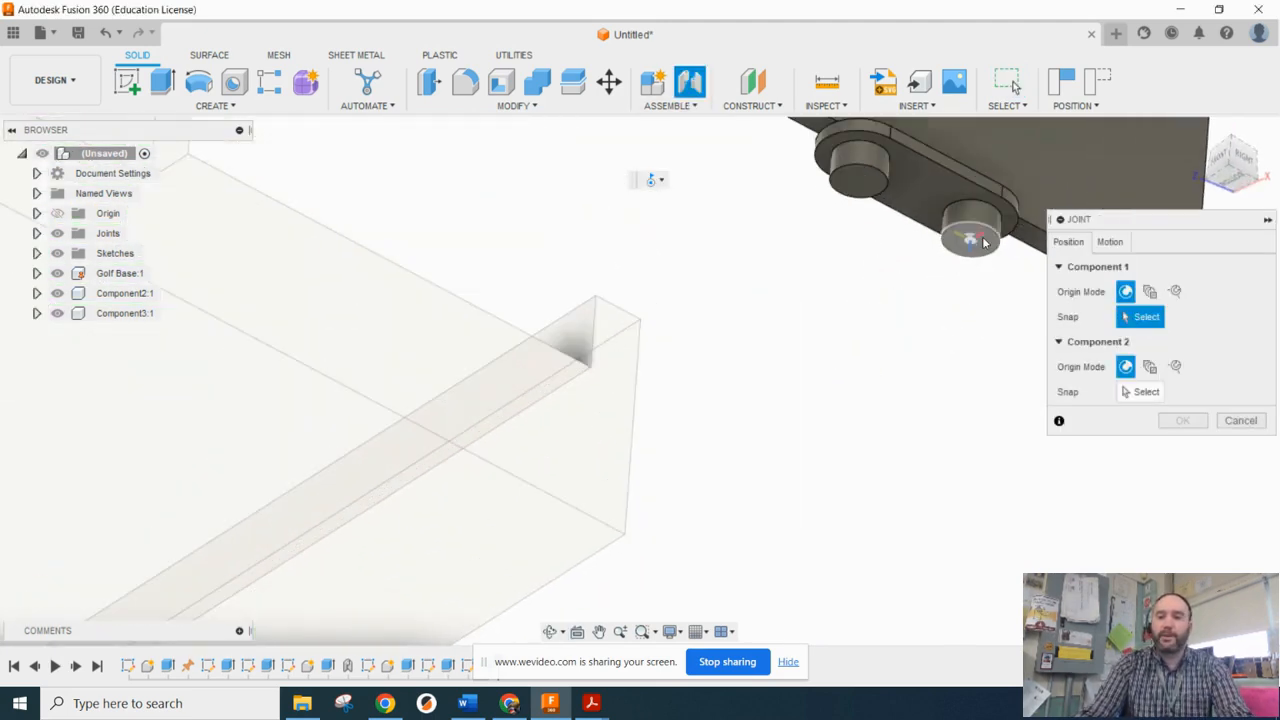
{"action": "left_click", "coordinate": [976, 247]}
{"action": "scroll", "coordinate": [890, 340], "scroll_direction": "down", "scroll_amount": 4}
{"action": "middle_click_drag", "start_coordinate": [889, 341], "coordinate": [686, 366], "text": "shift"}
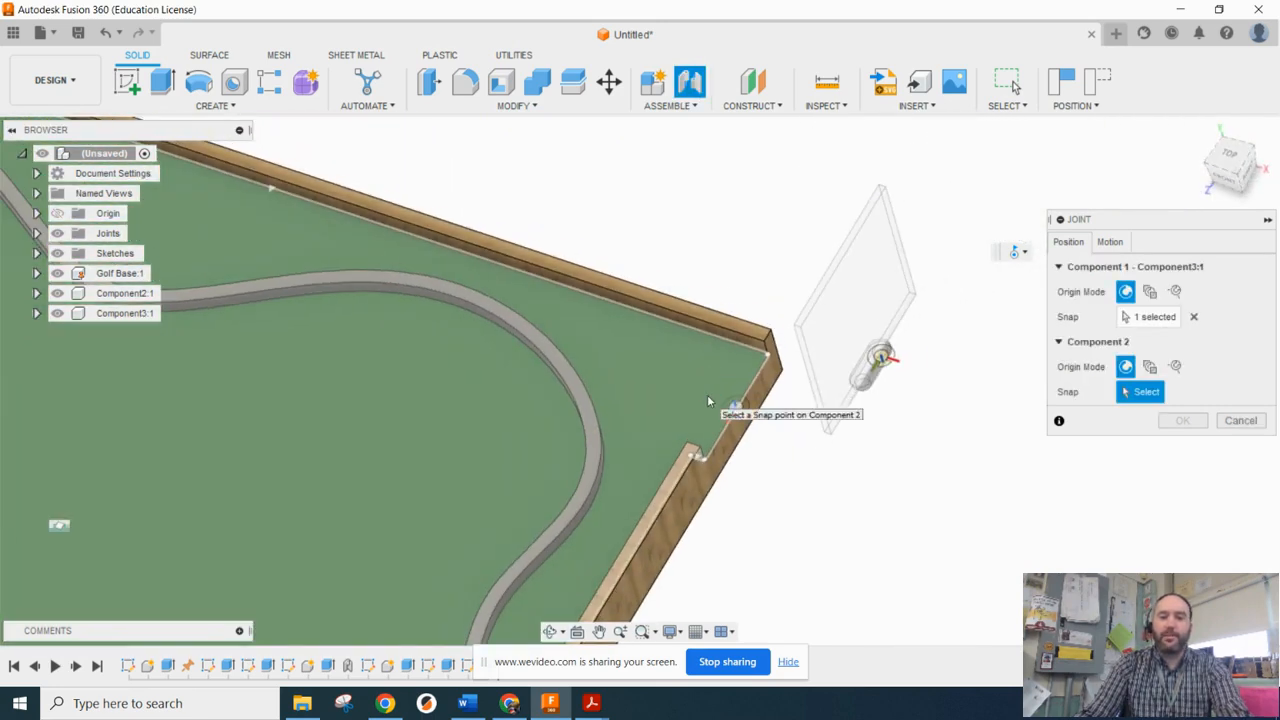
{"action": "left_click", "coordinate": [709, 401]}
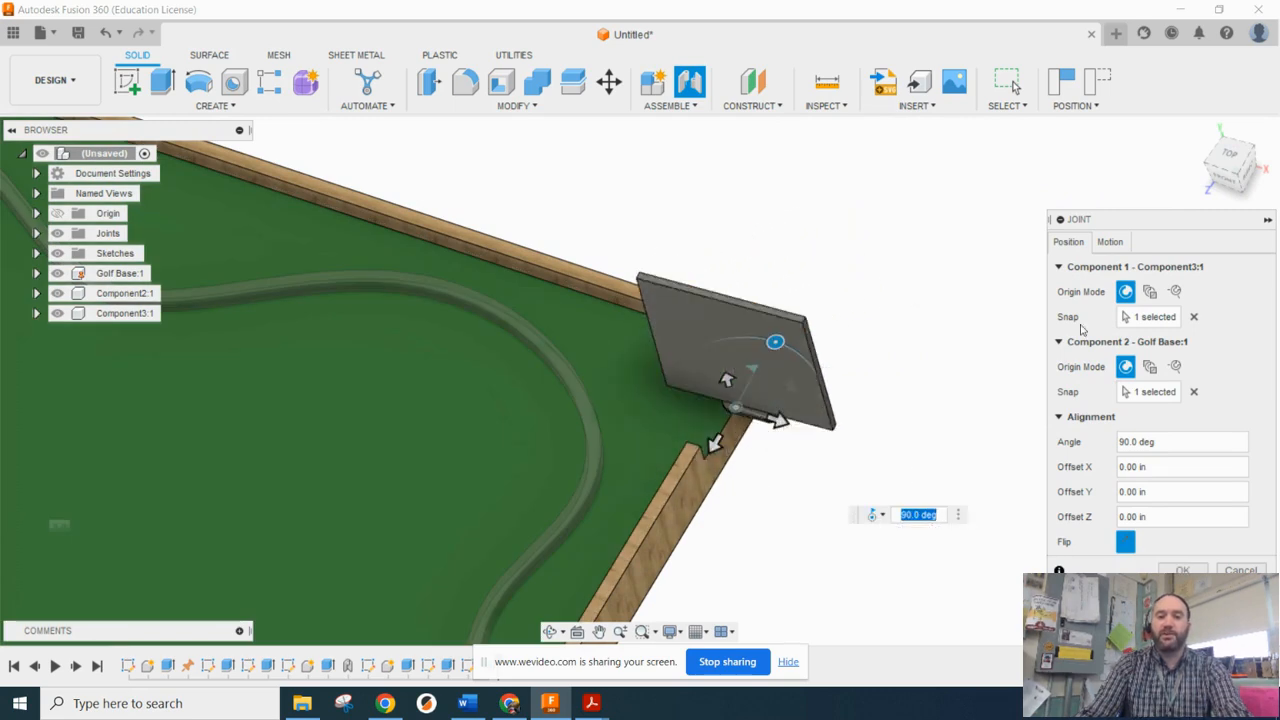
Step: Set the joint's motion type to Planar and apply the joint
{"action": "left_click", "coordinate": [1110, 242]}
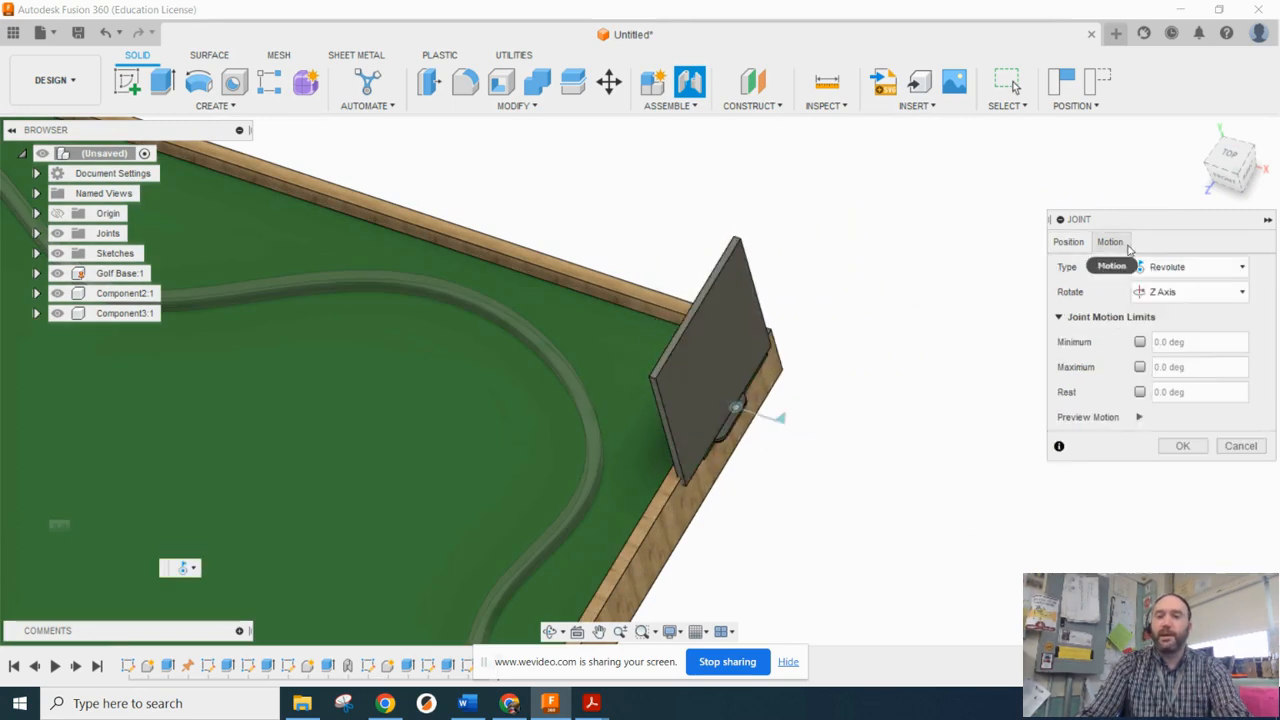
{"action": "left_click", "coordinate": [1167, 277]}
{"action": "left_click", "coordinate": [1162, 383]}
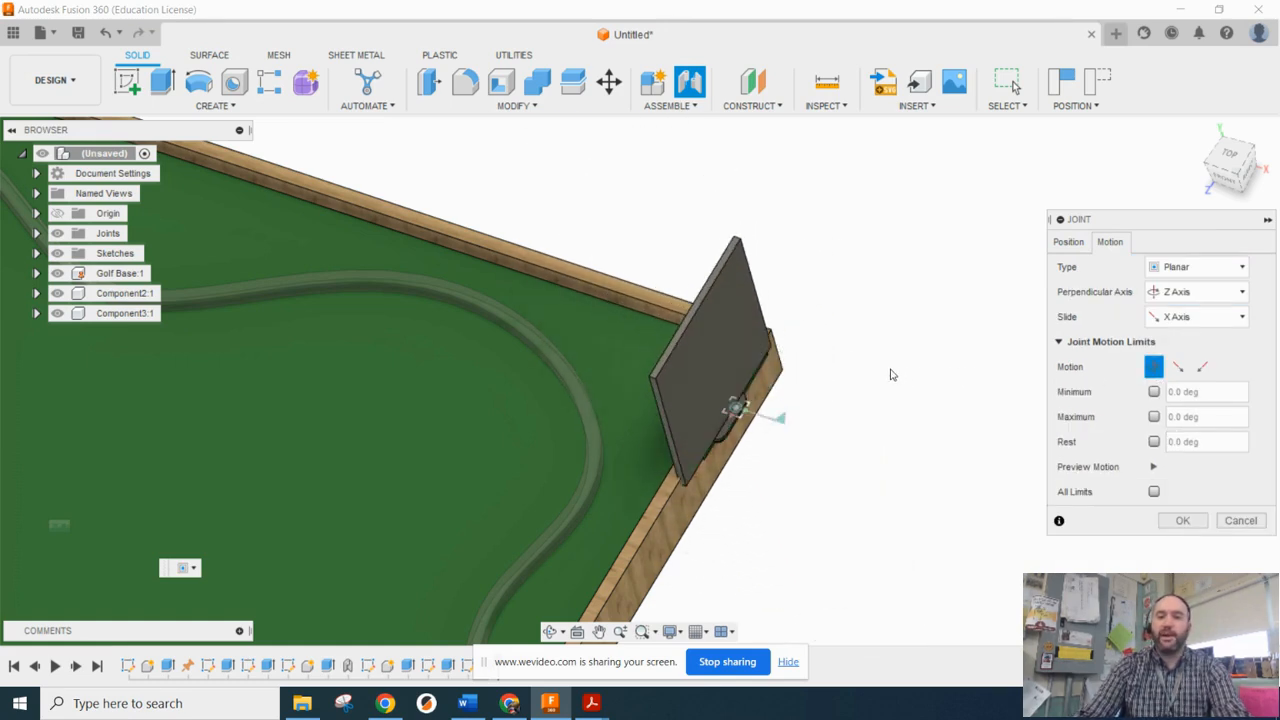
{"action": "left_click", "coordinate": [1183, 520]}
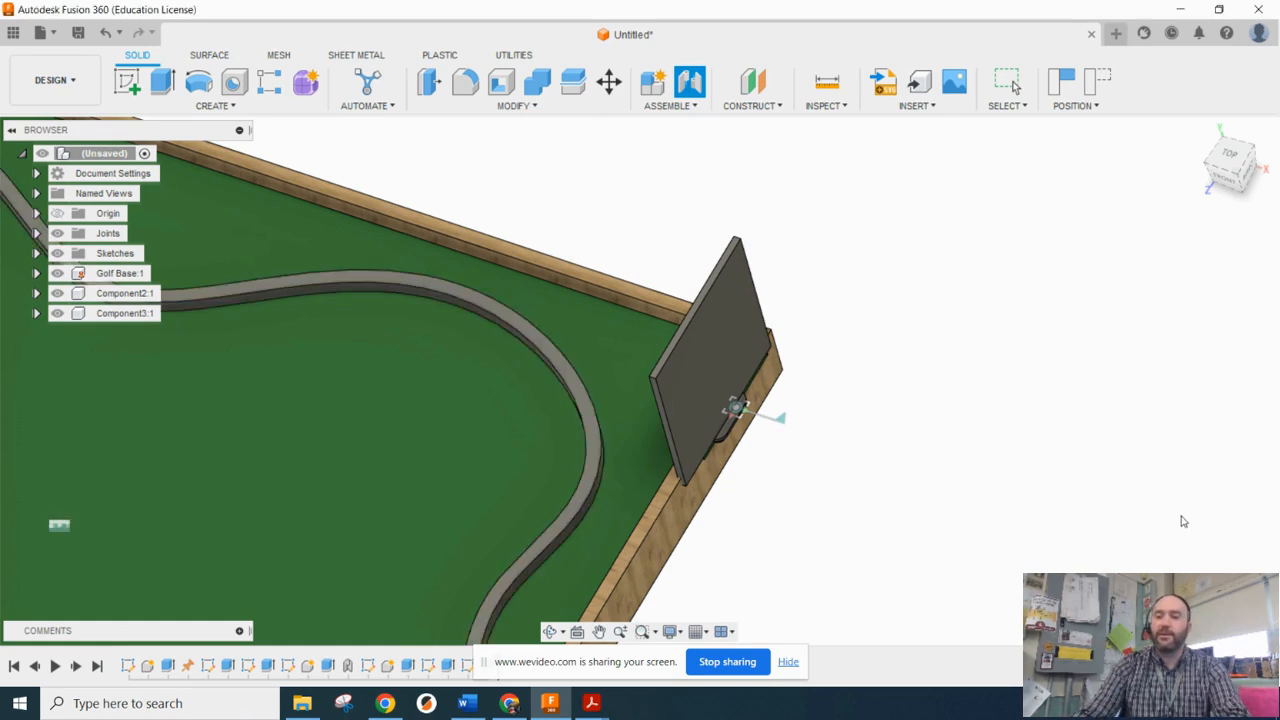
Step: Slide the footed panel across the green surface to test its planar motion, checking it in a right-side view
{"action": "left_click_drag", "start_coordinate": [738, 324], "coordinate": [710, 303]}
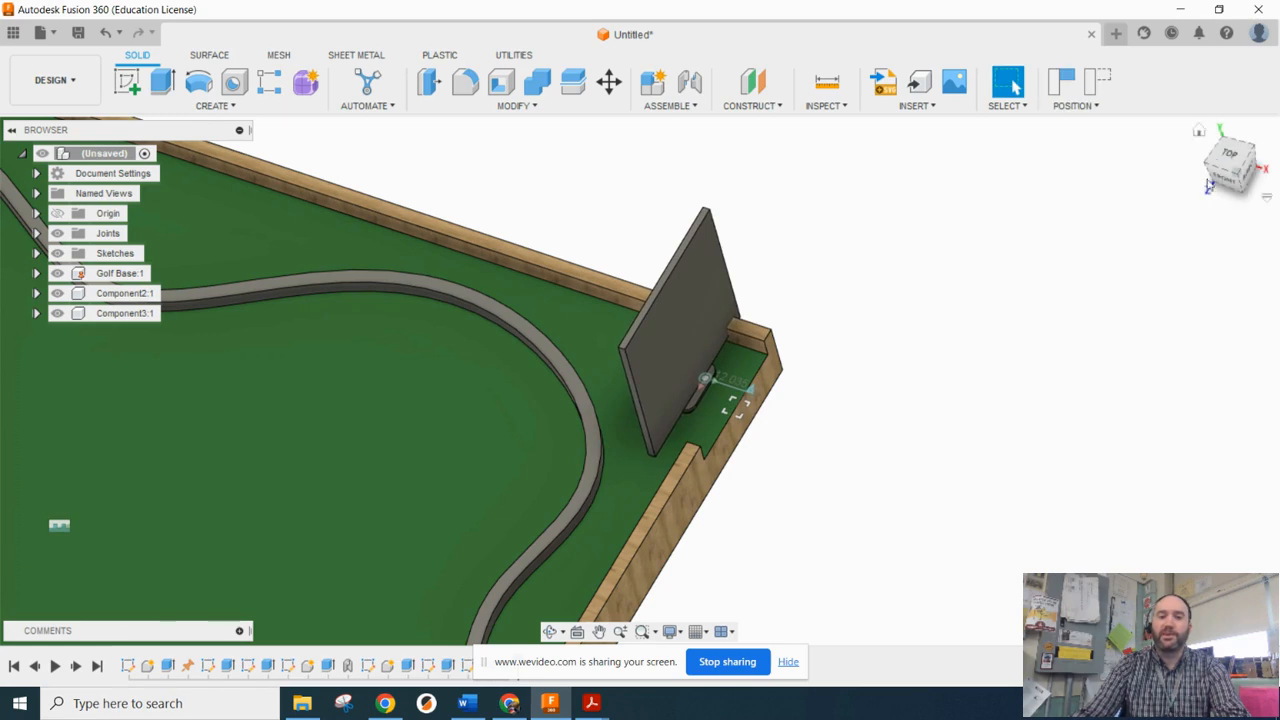
{"action": "left_click", "coordinate": [1247, 178]}
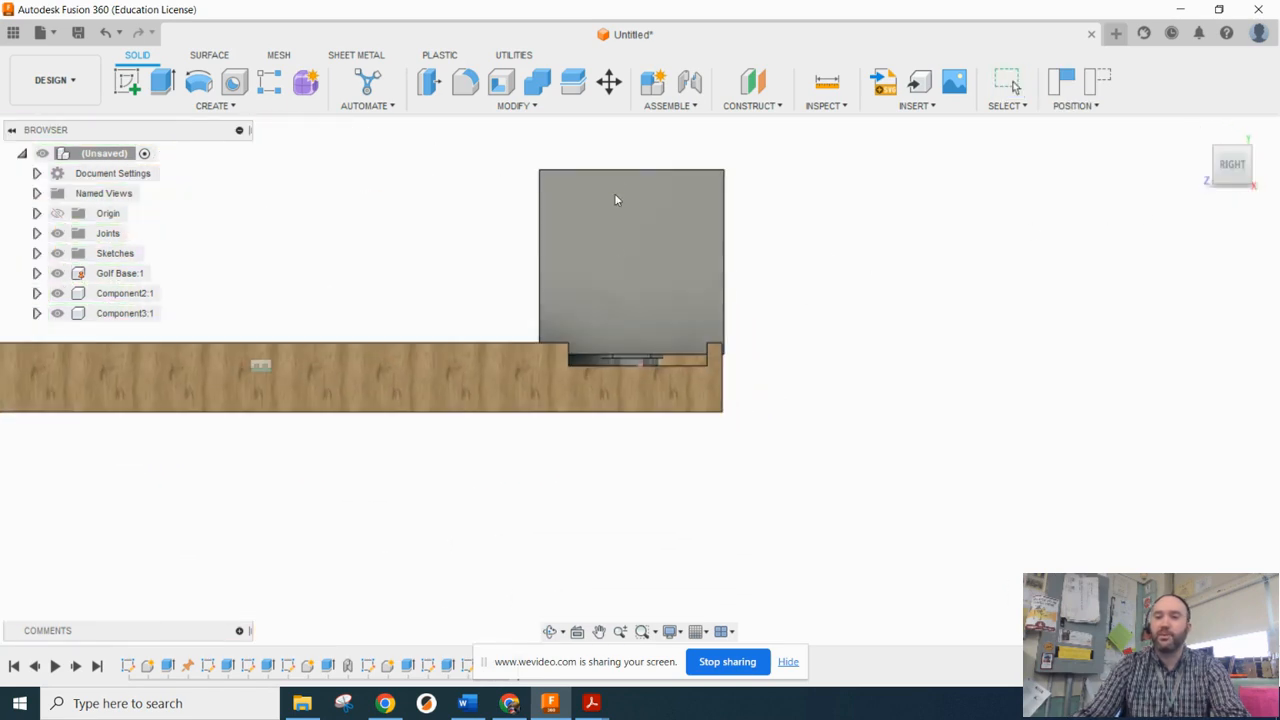
{"action": "left_click_drag", "start_coordinate": [616, 265], "coordinate": [606, 313]}
{"action": "left_click", "coordinate": [1200, 134]}
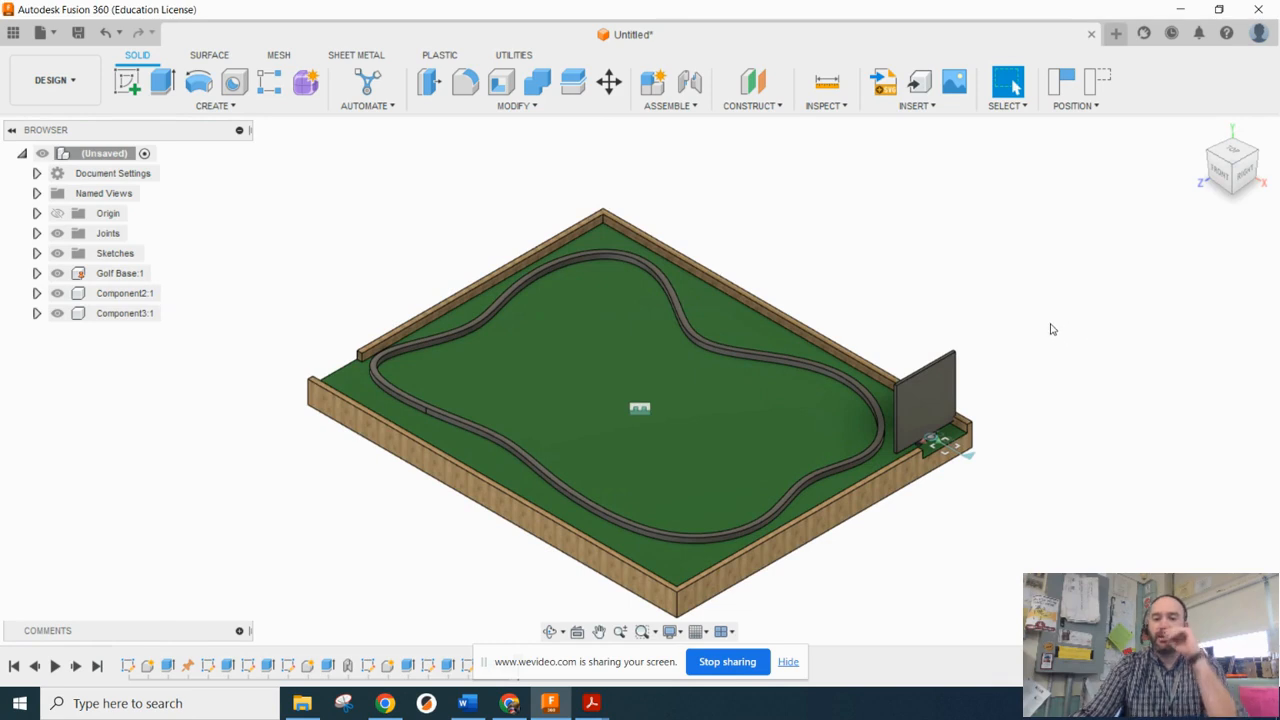
Step: Slide the footed panel component across the corner toward the outer side of the curved wall
{"action": "scroll", "coordinate": [996, 444], "scroll_direction": "up", "scroll_amount": 3}
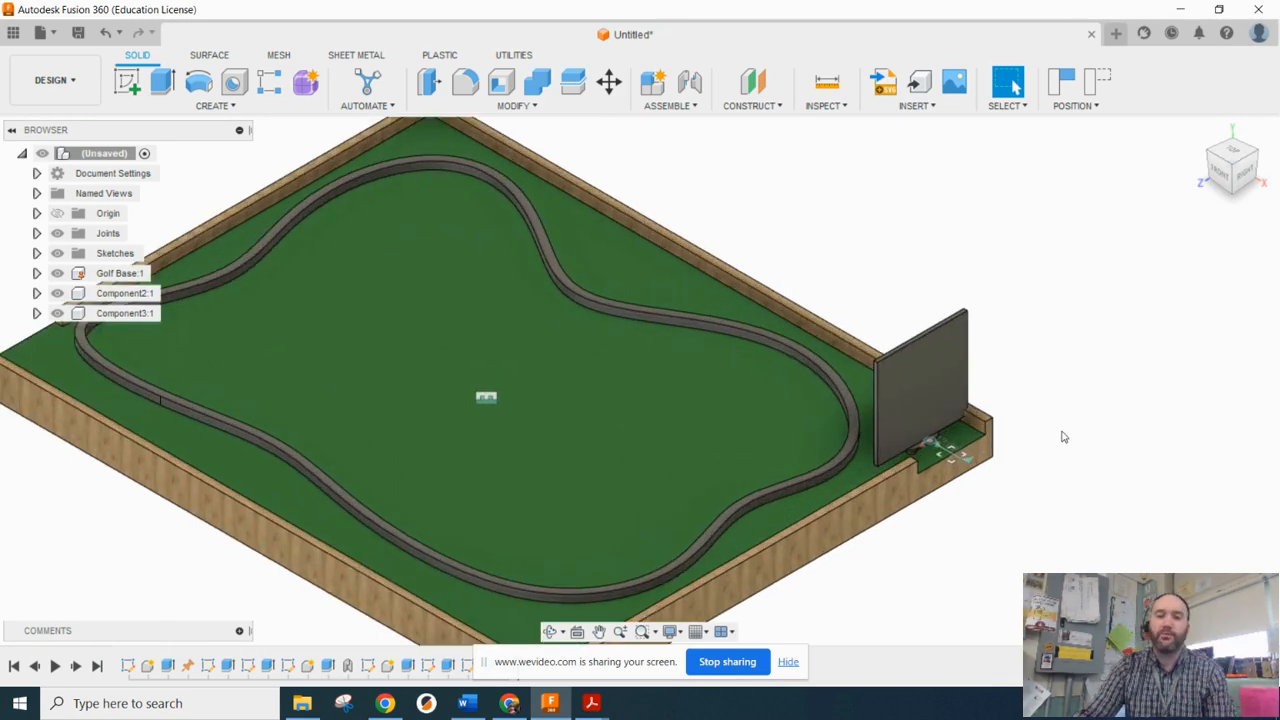
{"action": "middle_click_drag", "start_coordinate": [1040, 436], "coordinate": [1140, 430], "text": "shift"}
{"action": "middle_click_drag", "start_coordinate": [640, 270], "coordinate": [762, 346]}
{"action": "middle_click_drag", "start_coordinate": [762, 346], "coordinate": [866, 340], "text": "shift"}
{"action": "scroll", "coordinate": [772, 282], "scroll_direction": "up", "scroll_amount": 2}
{"action": "scroll", "coordinate": [772, 282], "scroll_direction": "up", "scroll_amount": 3}
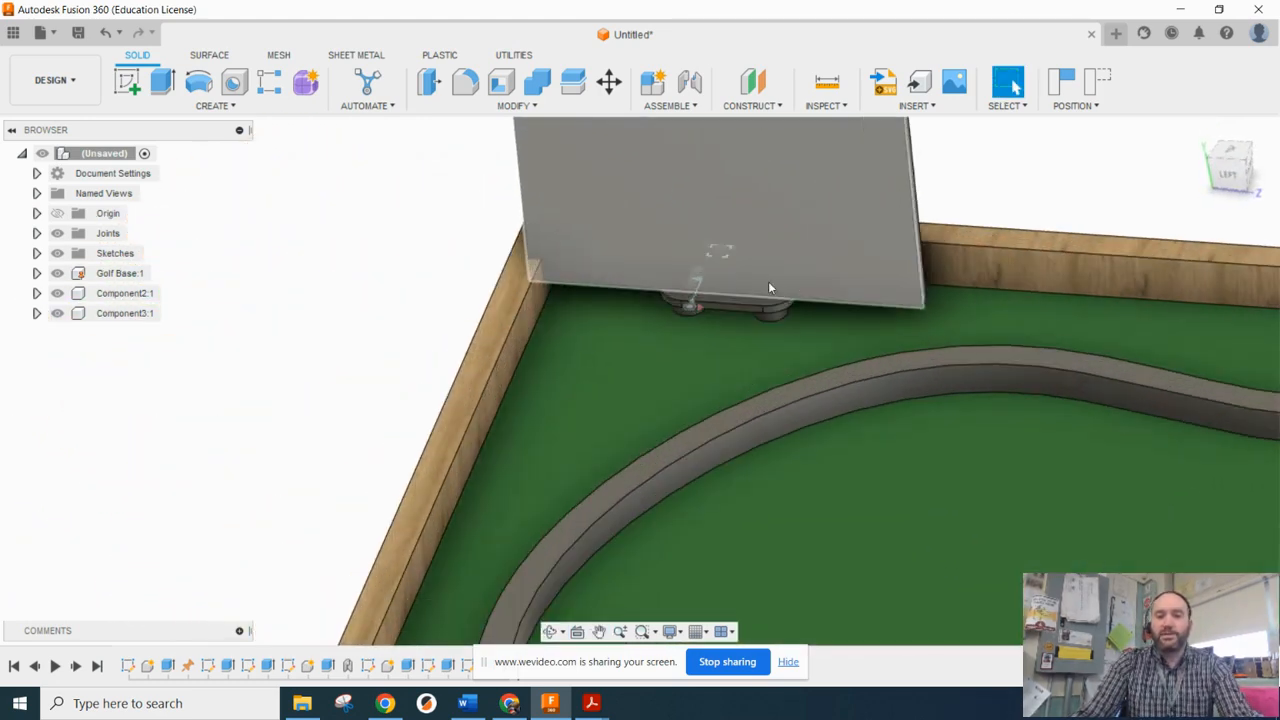
{"action": "left_click_drag", "start_coordinate": [763, 264], "coordinate": [801, 308]}
{"action": "scroll", "coordinate": [801, 312], "scroll_direction": "up", "scroll_amount": 3}
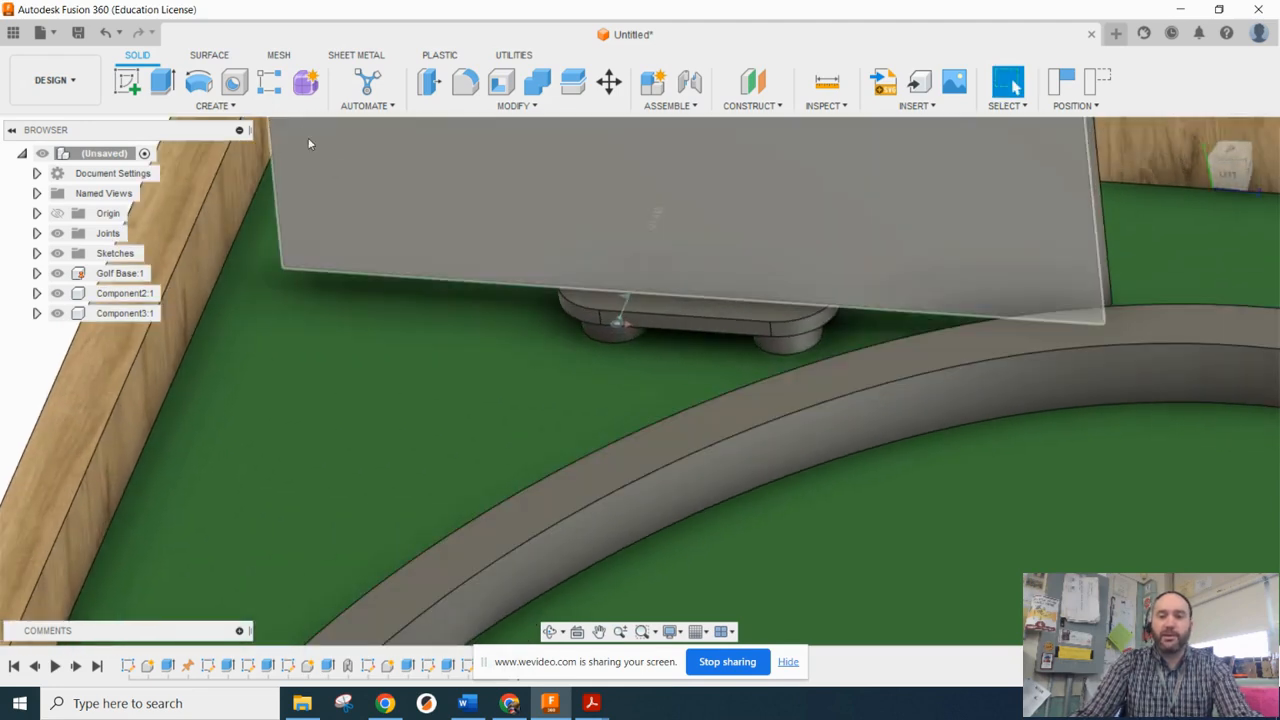
Step: Add a tangent relationship between one cylindrical foot of the panel and the curved wall's outer face
{"action": "left_click", "coordinate": [668, 106]}
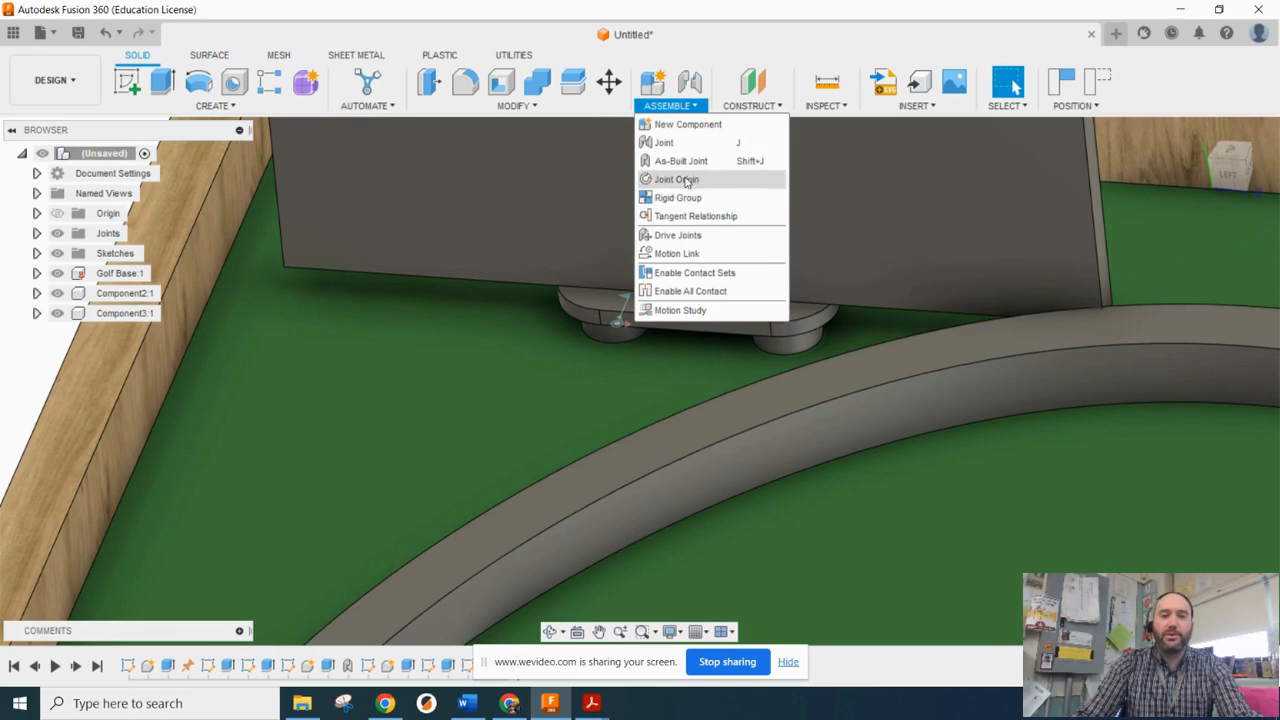
{"action": "left_click", "coordinate": [687, 217]}
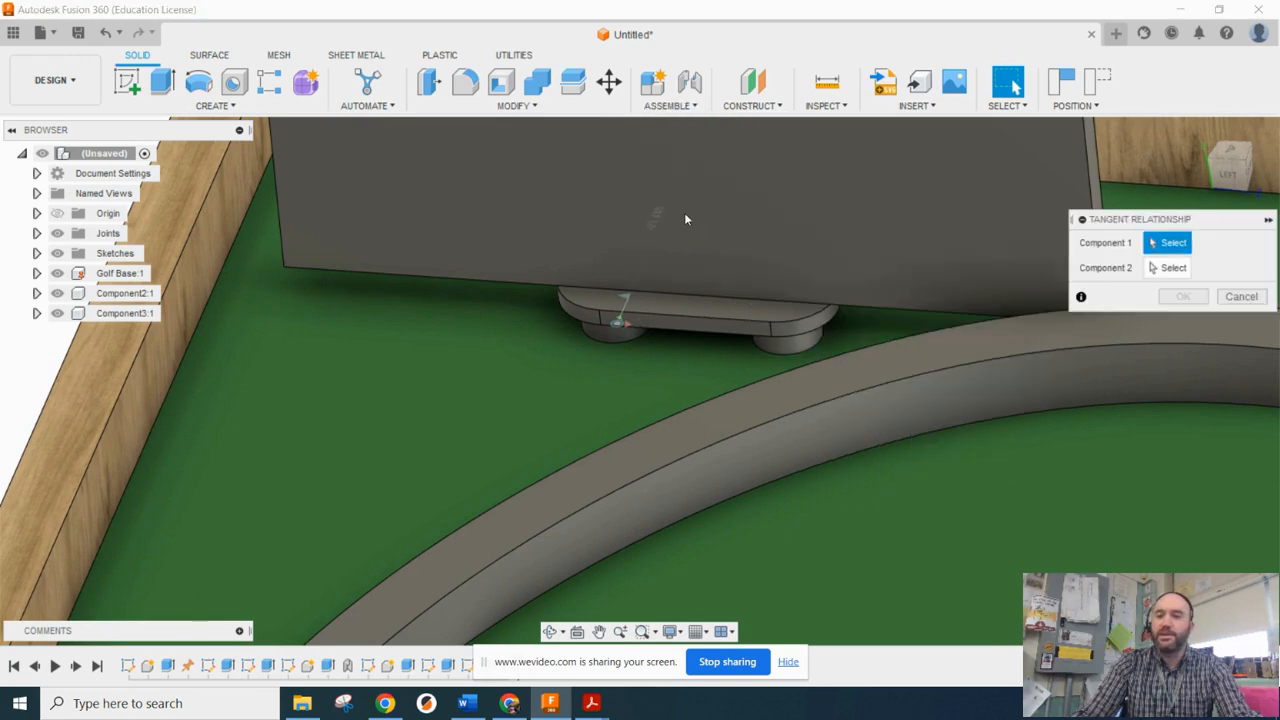
{"action": "scroll", "coordinate": [628, 345], "scroll_direction": "up", "scroll_amount": 1}
{"action": "scroll", "coordinate": [624, 350], "scroll_direction": "up", "scroll_amount": 2}
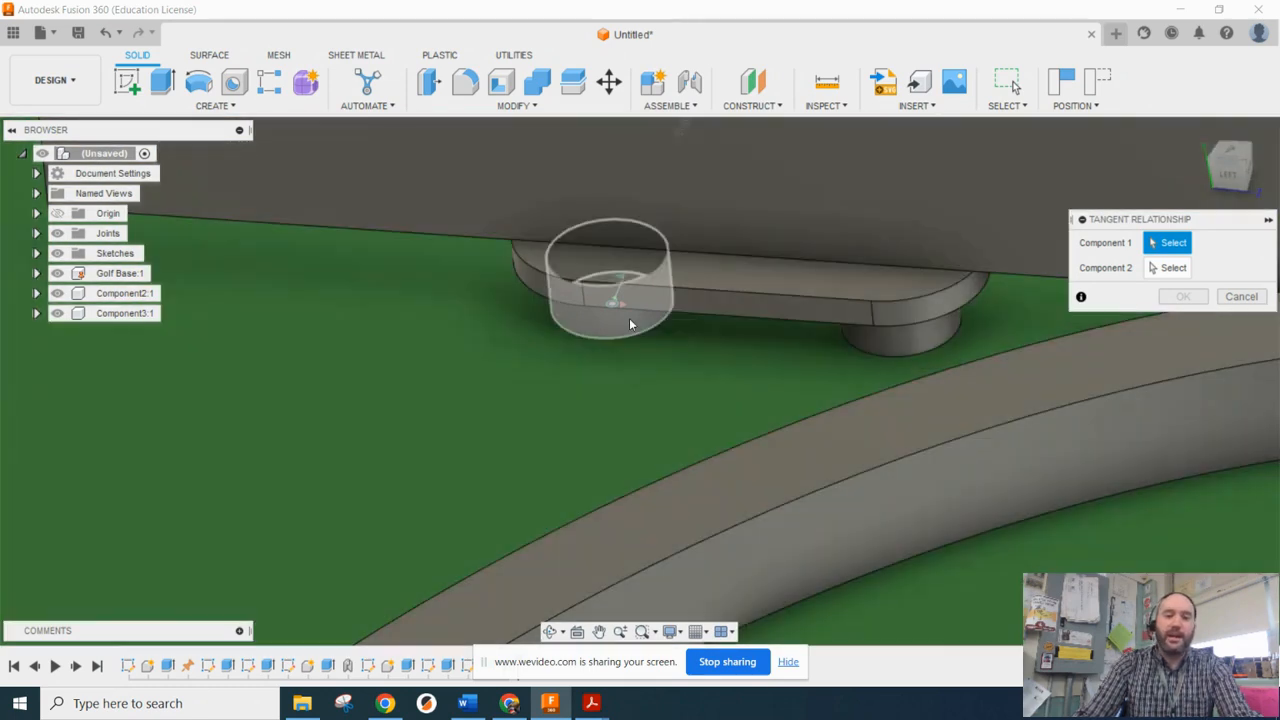
{"action": "left_click", "coordinate": [629, 318]}
{"action": "middle_click_drag", "start_coordinate": [681, 316], "coordinate": [849, 384], "text": "shift"}
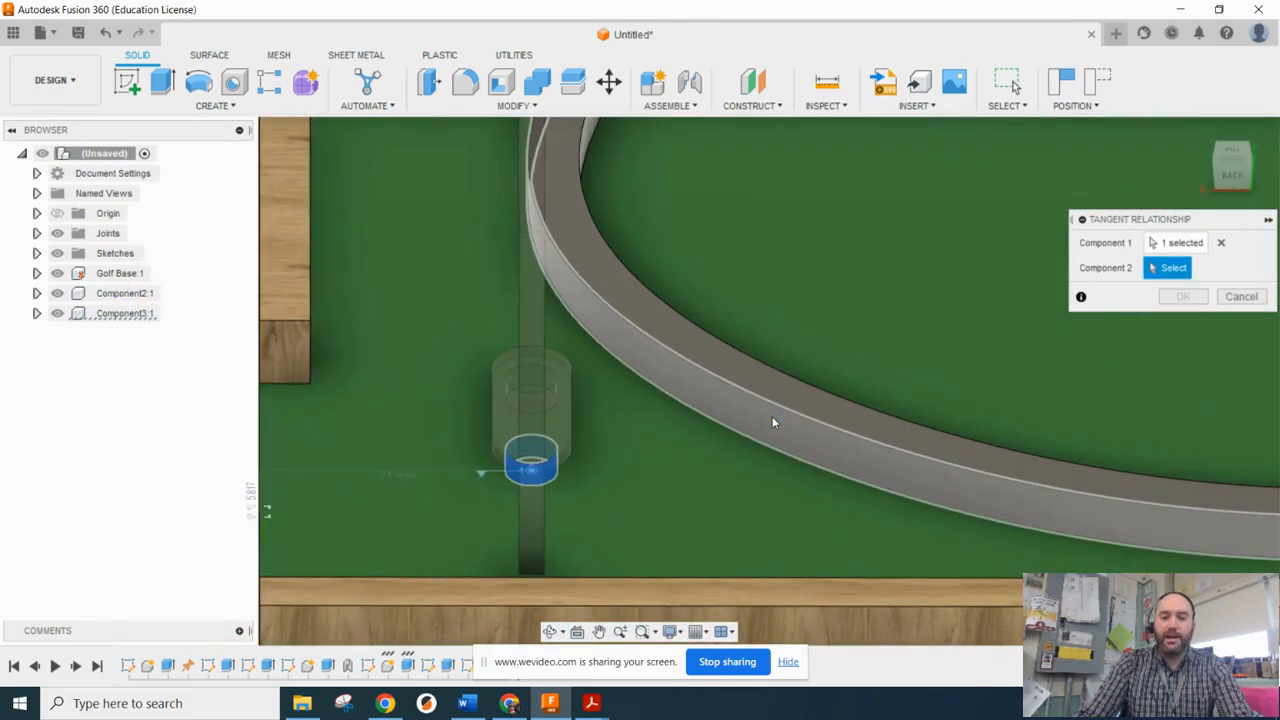
{"action": "left_click", "coordinate": [770, 420]}
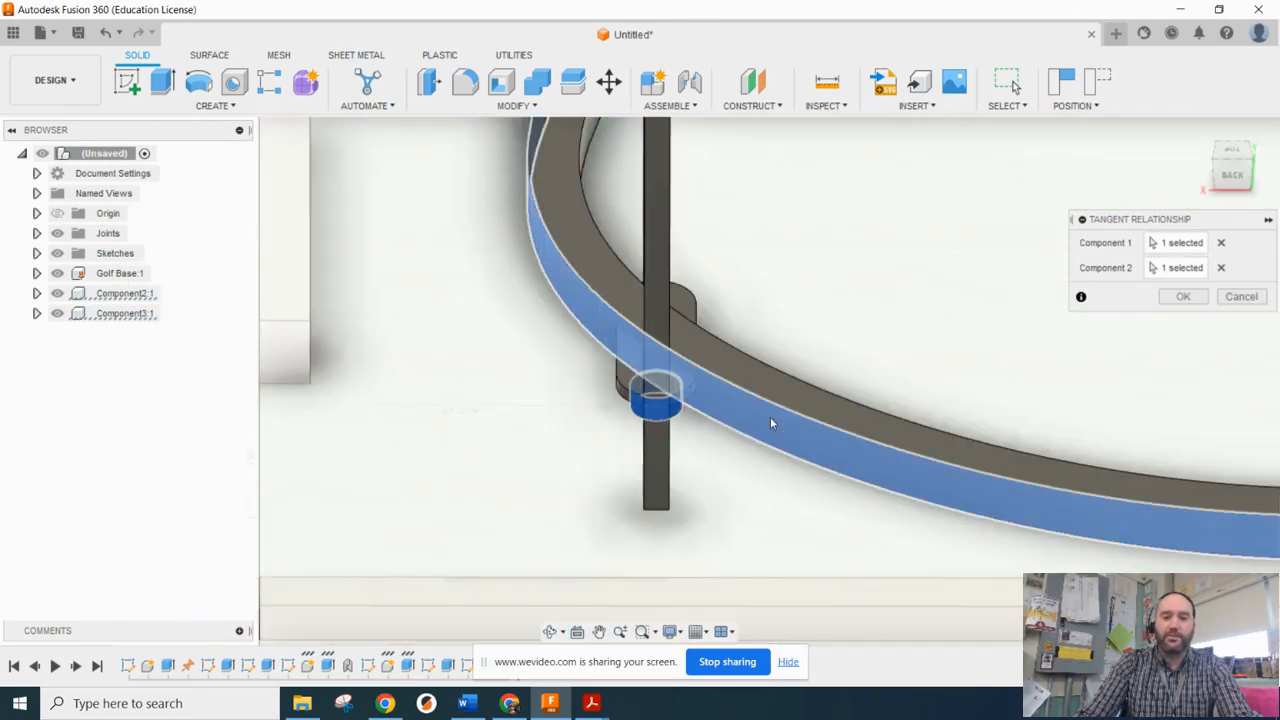
{"action": "left_click", "coordinate": [1183, 296]}
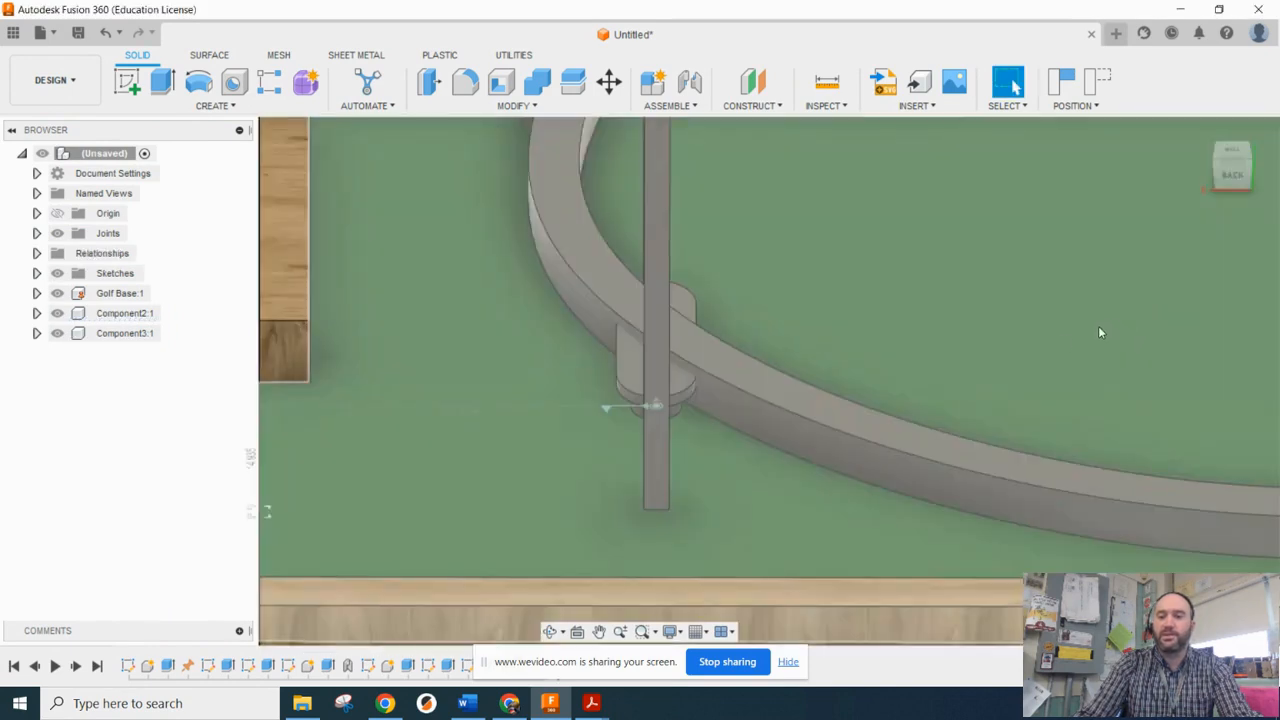
Step: Add a tangent relationship between the panel's other cylindrical foot and the curved wall's outer face
{"action": "middle_click_drag", "start_coordinate": [966, 364], "coordinate": [960, 445], "text": "shift"}
{"action": "scroll", "coordinate": [882, 446], "scroll_direction": "up", "scroll_amount": 5}
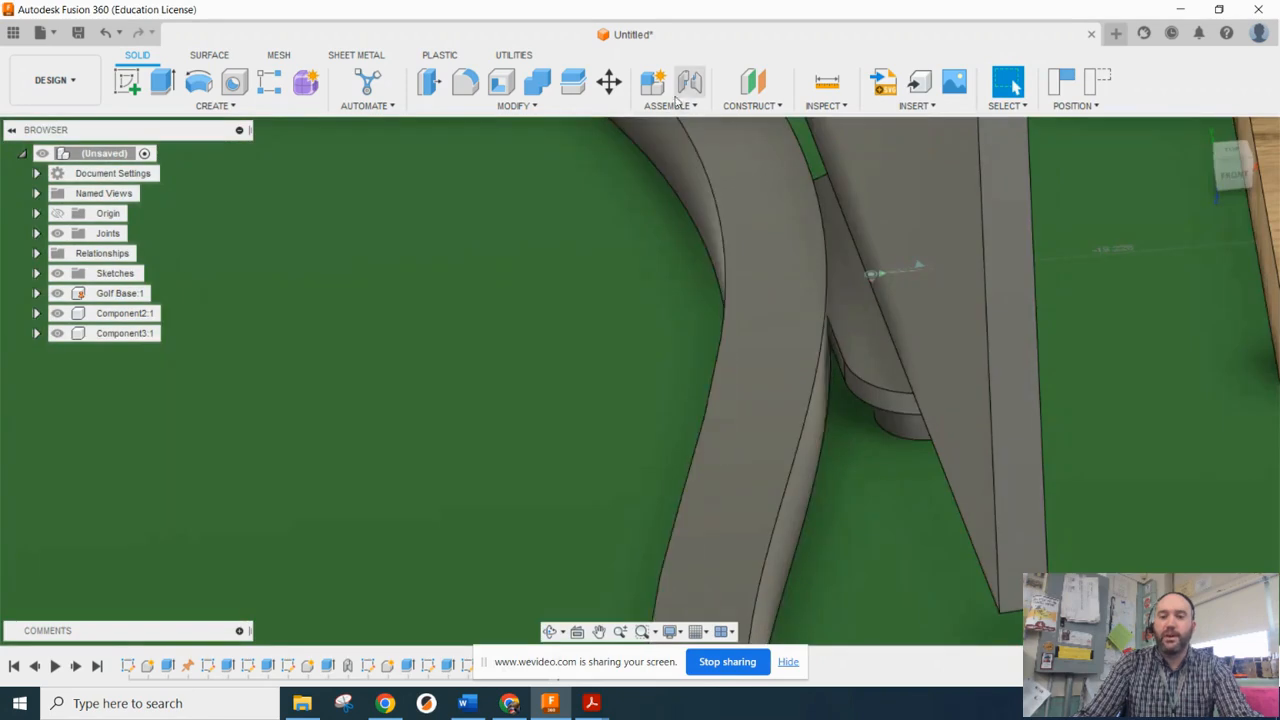
{"action": "left_click", "coordinate": [676, 108]}
{"action": "left_click", "coordinate": [702, 212]}
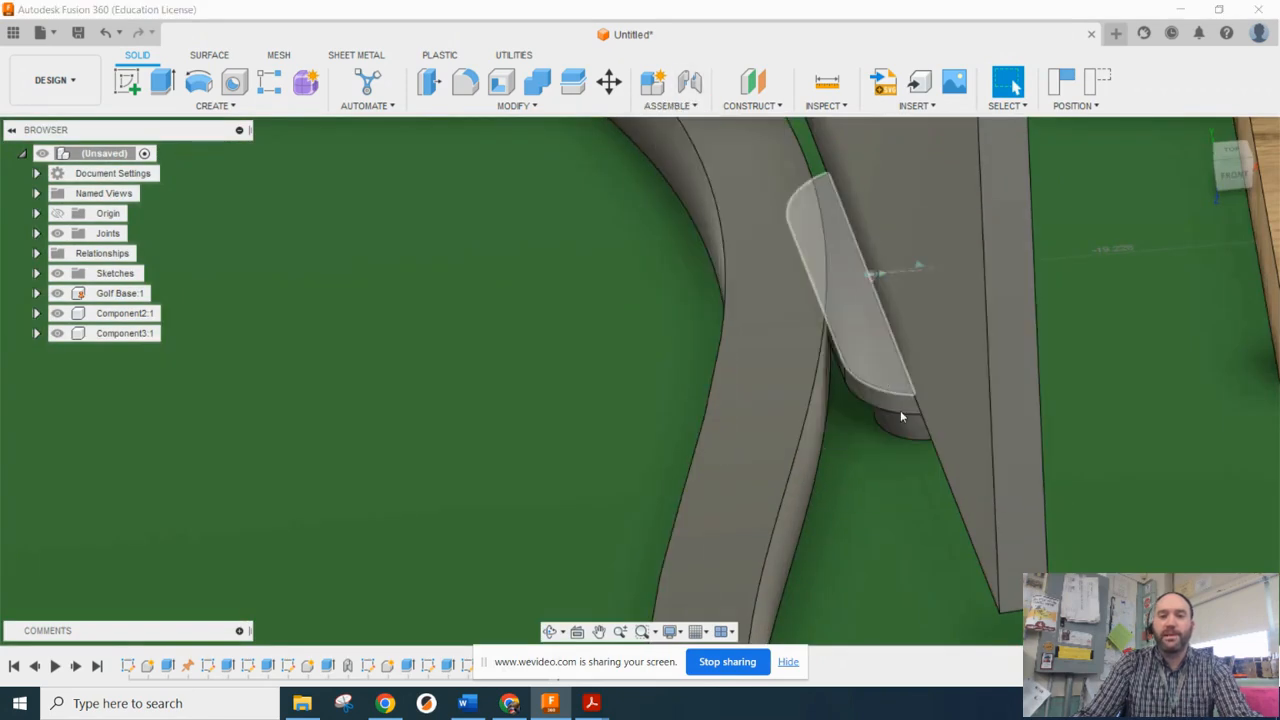
{"action": "left_click", "coordinate": [903, 428]}
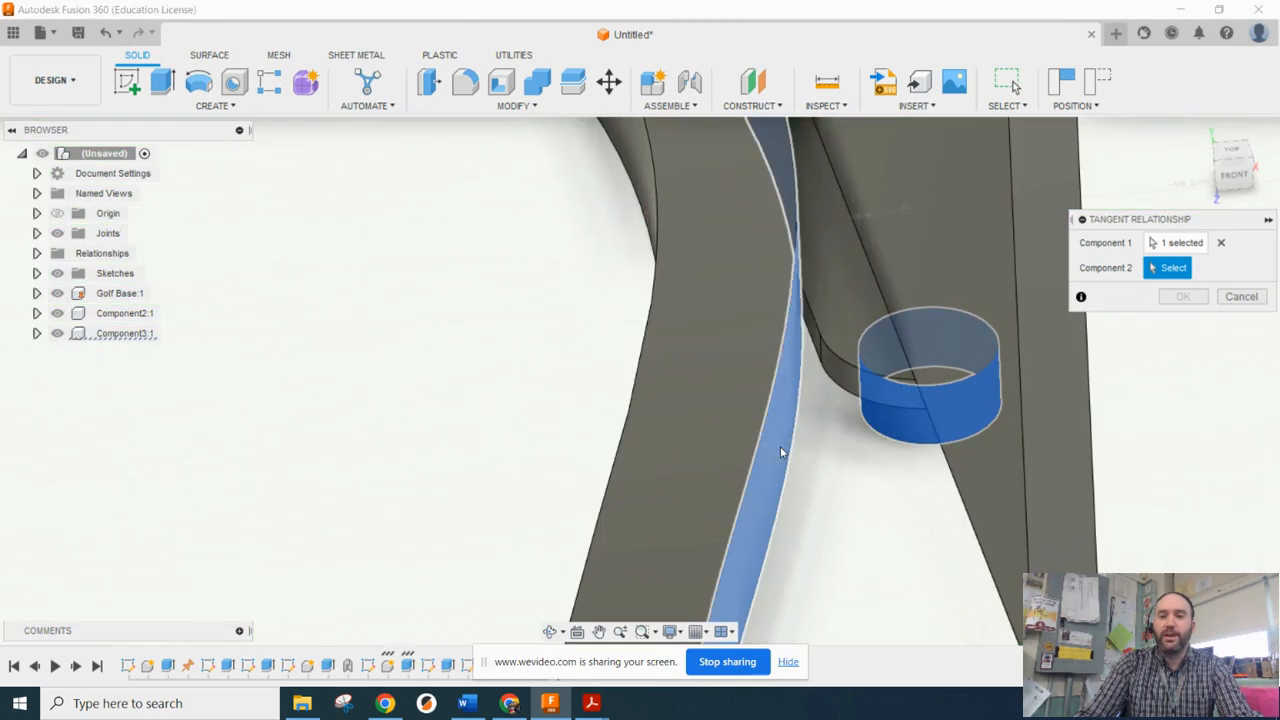
{"action": "left_click", "coordinate": [785, 445]}
{"action": "left_click", "coordinate": [760, 390]}
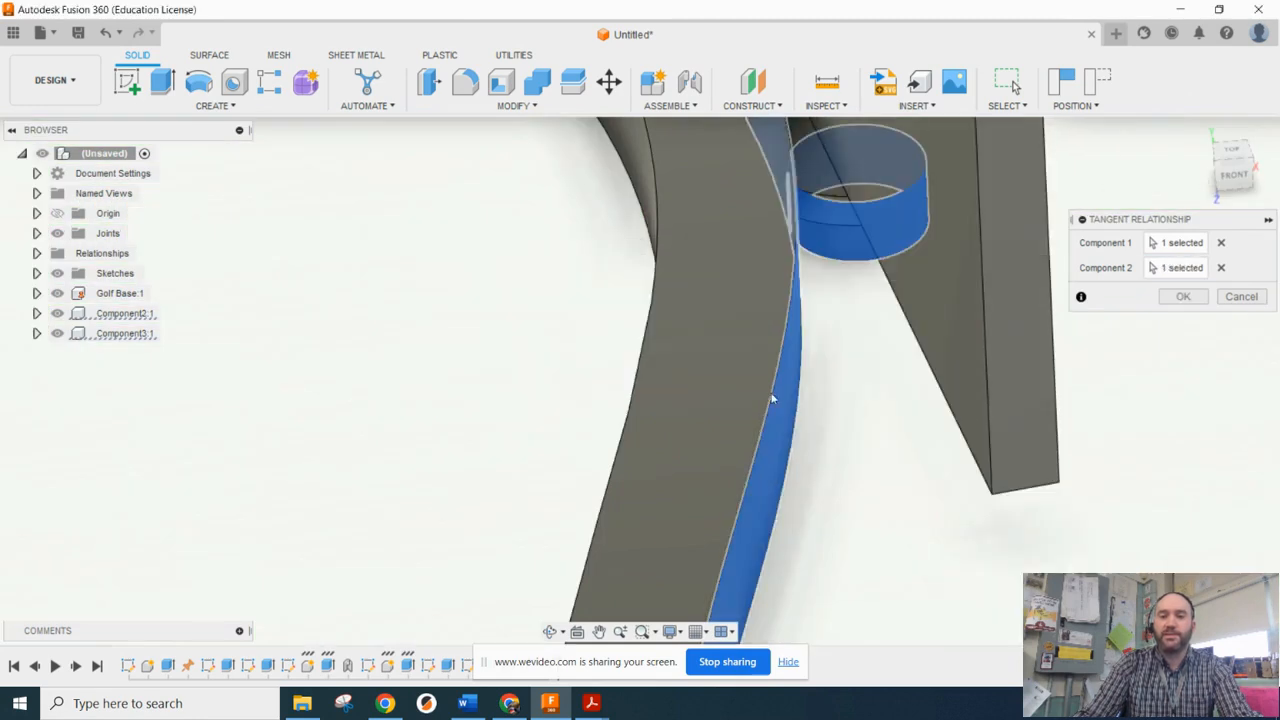
{"action": "key", "text": "Return"}
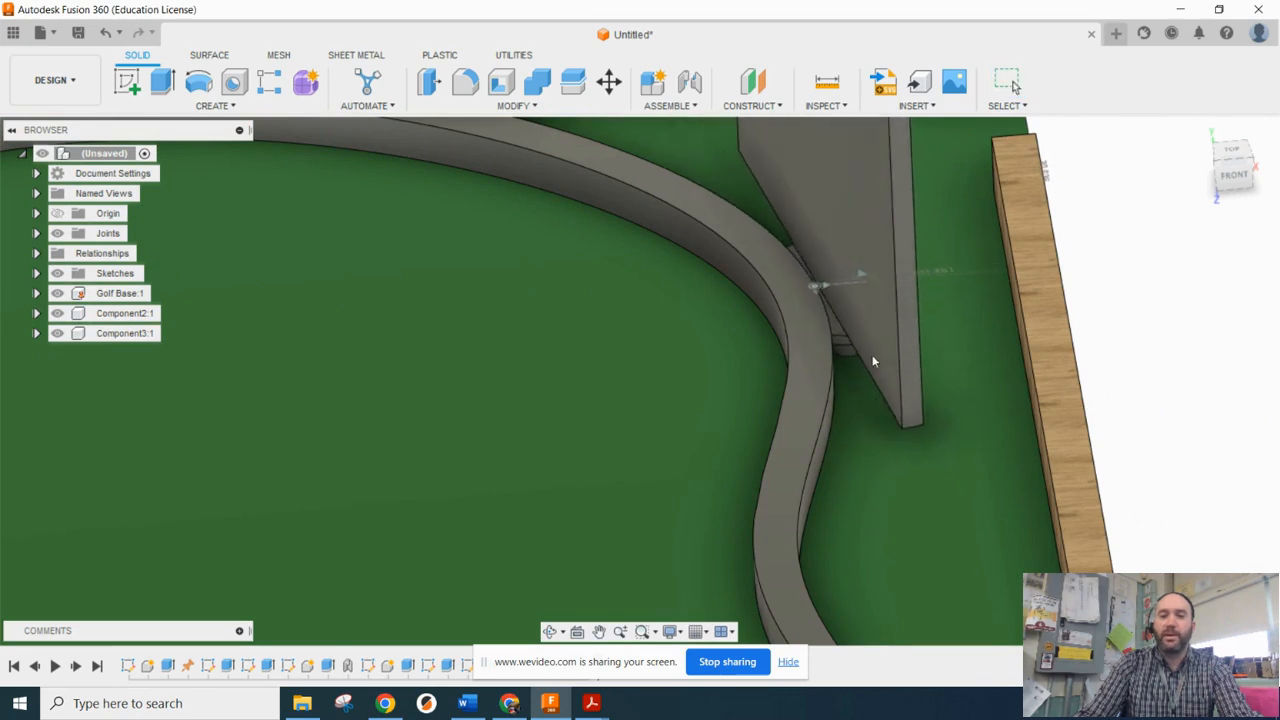
Step: Slide the footed panel along the curved wall to test the tangent relationships
{"action": "left_click_drag", "start_coordinate": [877, 521], "coordinate": [875, 330]}
{"action": "scroll", "coordinate": [885, 343], "scroll_direction": "down", "scroll_amount": 3}
{"action": "scroll", "coordinate": [908, 356], "scroll_direction": "down", "scroll_amount": 3}
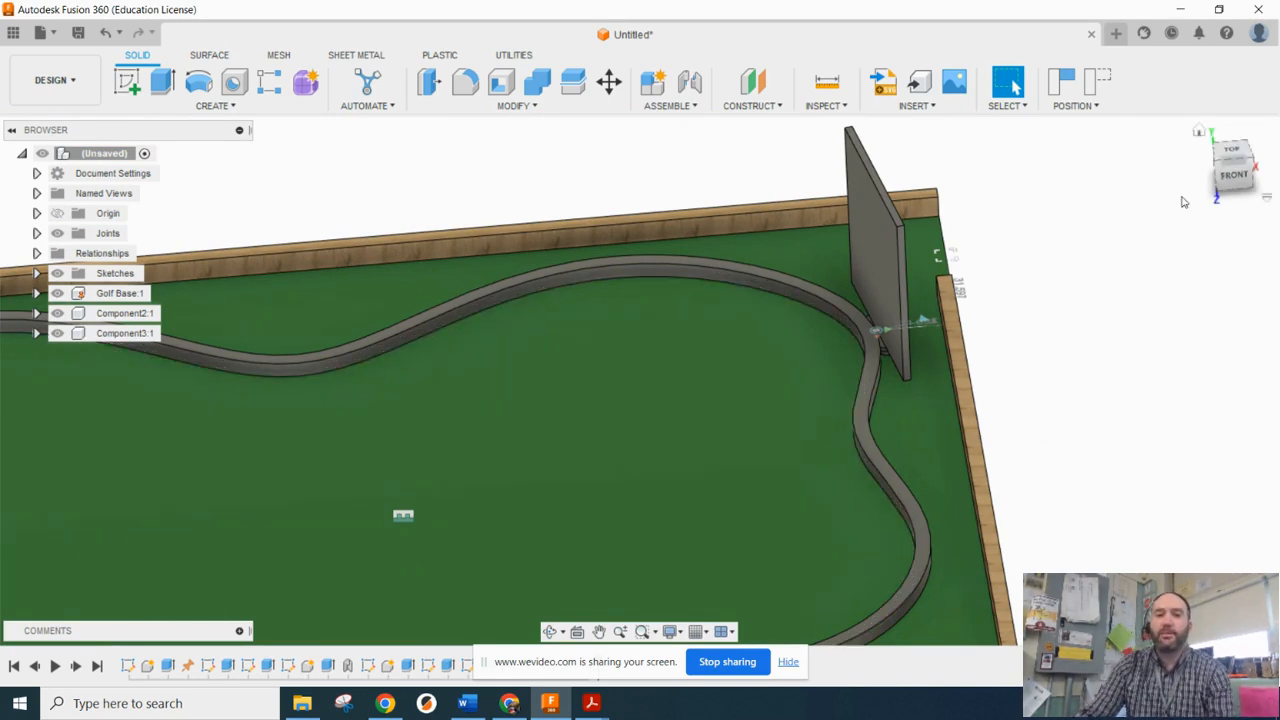
Step: Sketch a long narrow rectangle on the green surface, running from near its middle past the back border, and finish the sketch
{"action": "left_click", "coordinate": [127, 82]}
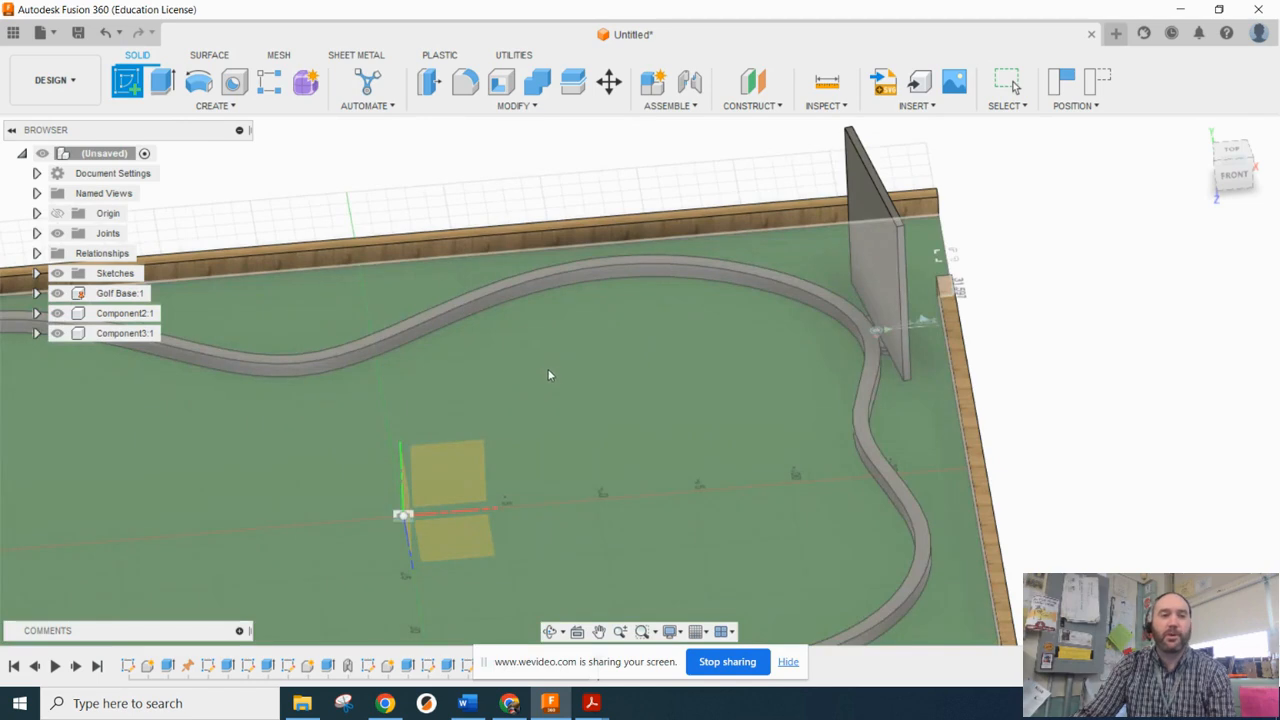
{"action": "left_click", "coordinate": [561, 386]}
{"action": "left_click", "coordinate": [602, 388]}
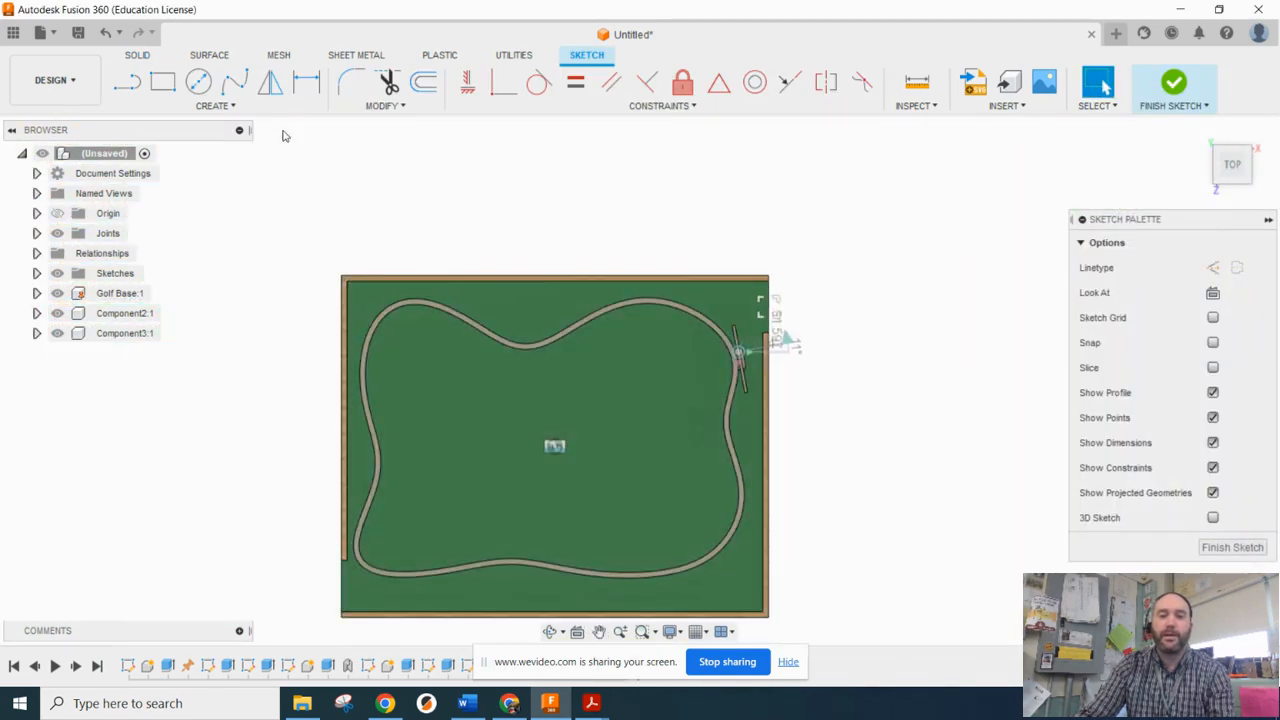
{"action": "left_click", "coordinate": [163, 84]}
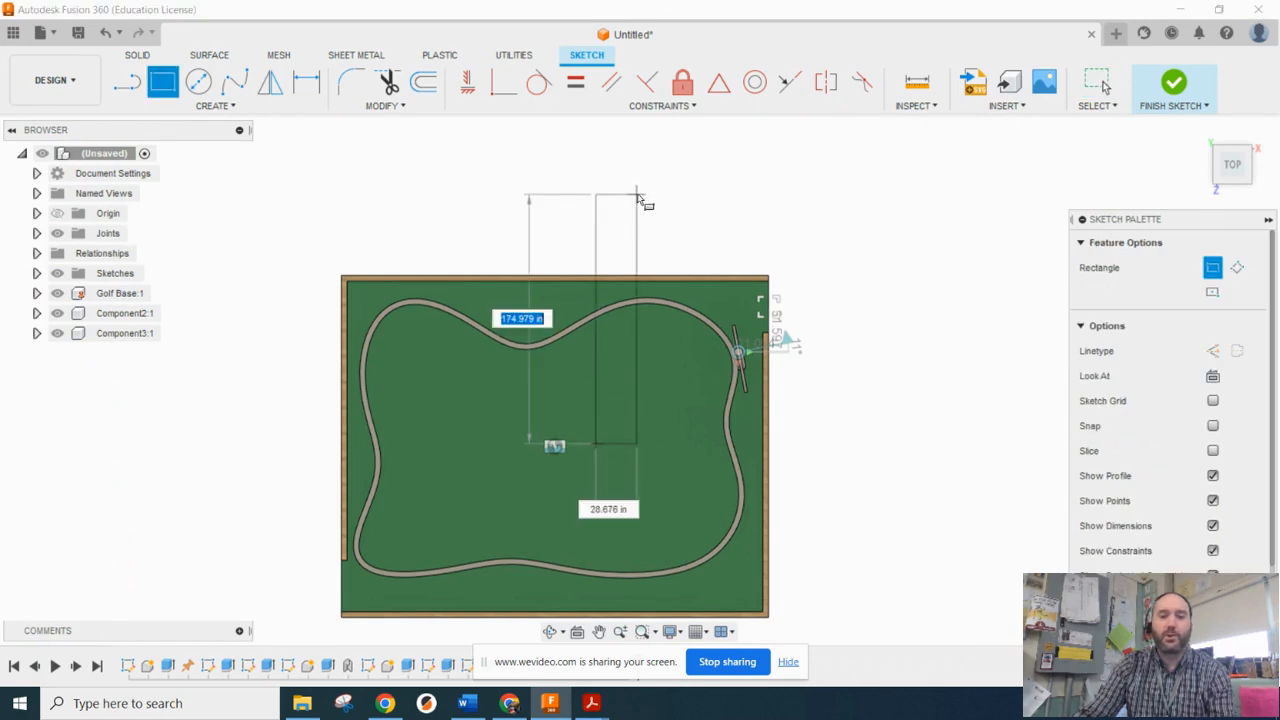
{"action": "middle_click_drag", "start_coordinate": [637, 194], "coordinate": [620, 260]}
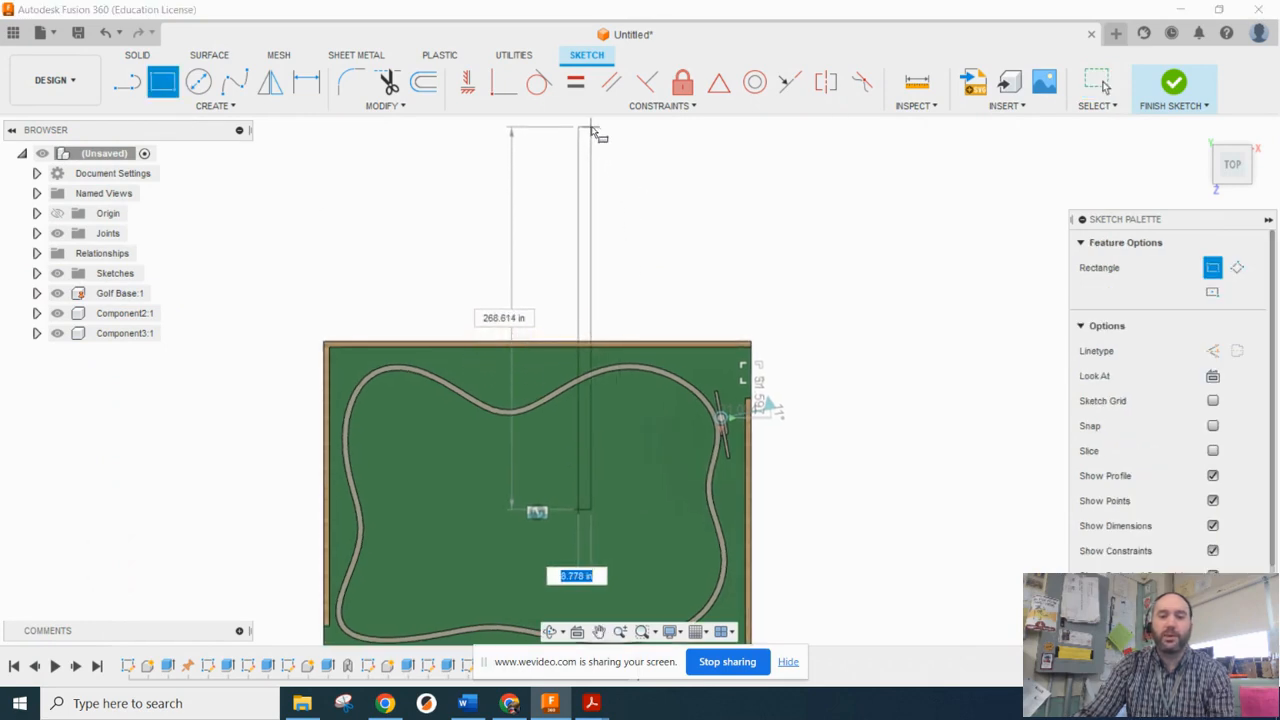
{"action": "scroll", "coordinate": [600, 174], "scroll_direction": "down", "scroll_amount": 2}
{"action": "scroll", "coordinate": [598, 176], "scroll_direction": "down", "scroll_amount": 2}
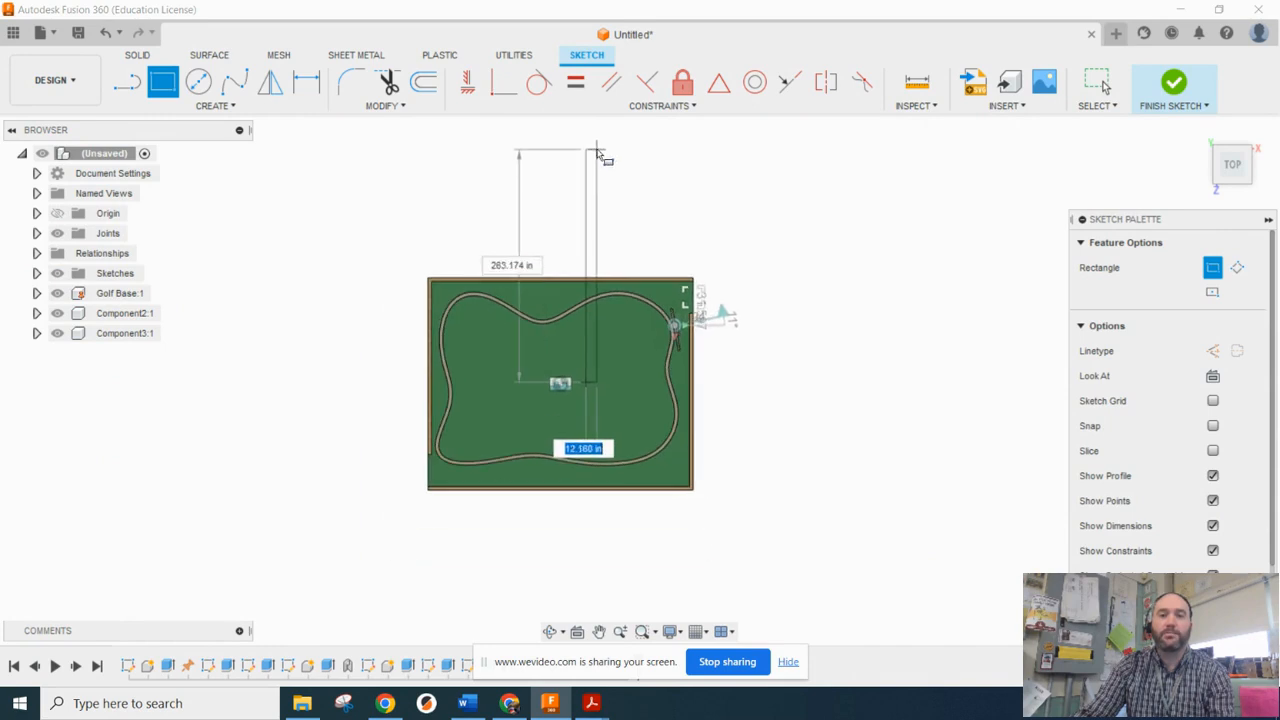
{"action": "left_click", "coordinate": [571, 203]}
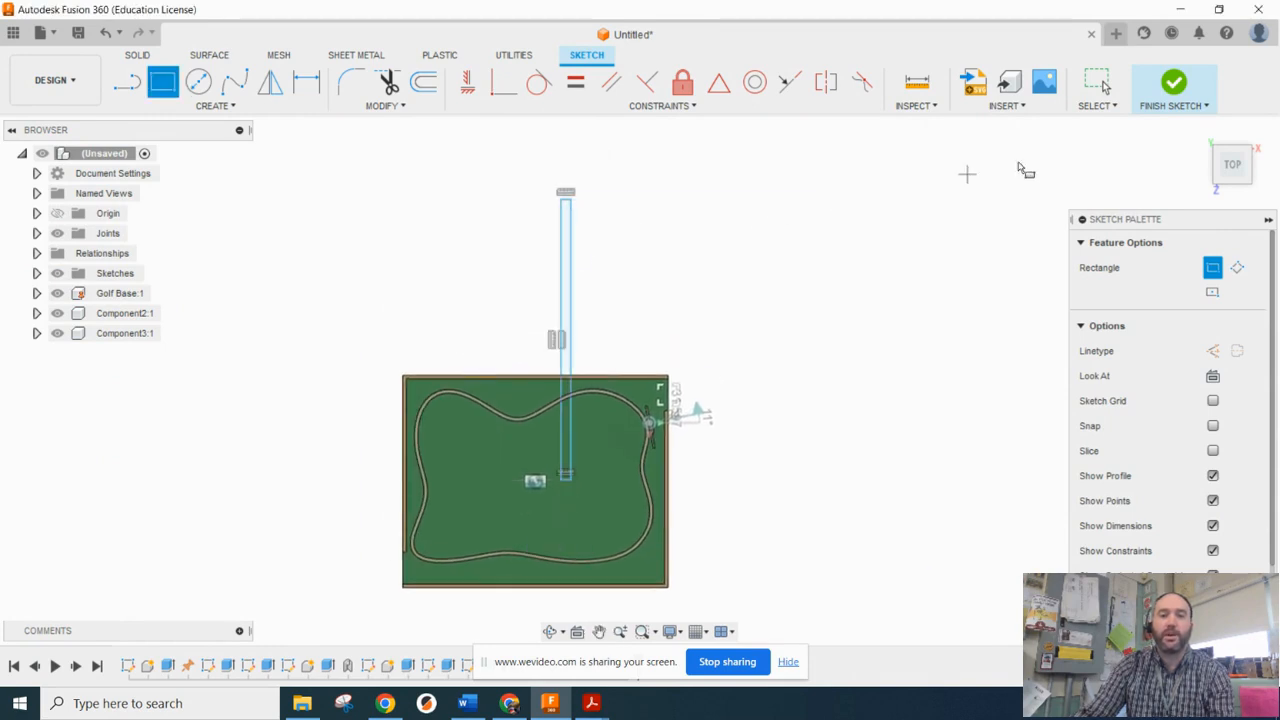
{"action": "left_click", "coordinate": [1174, 84]}
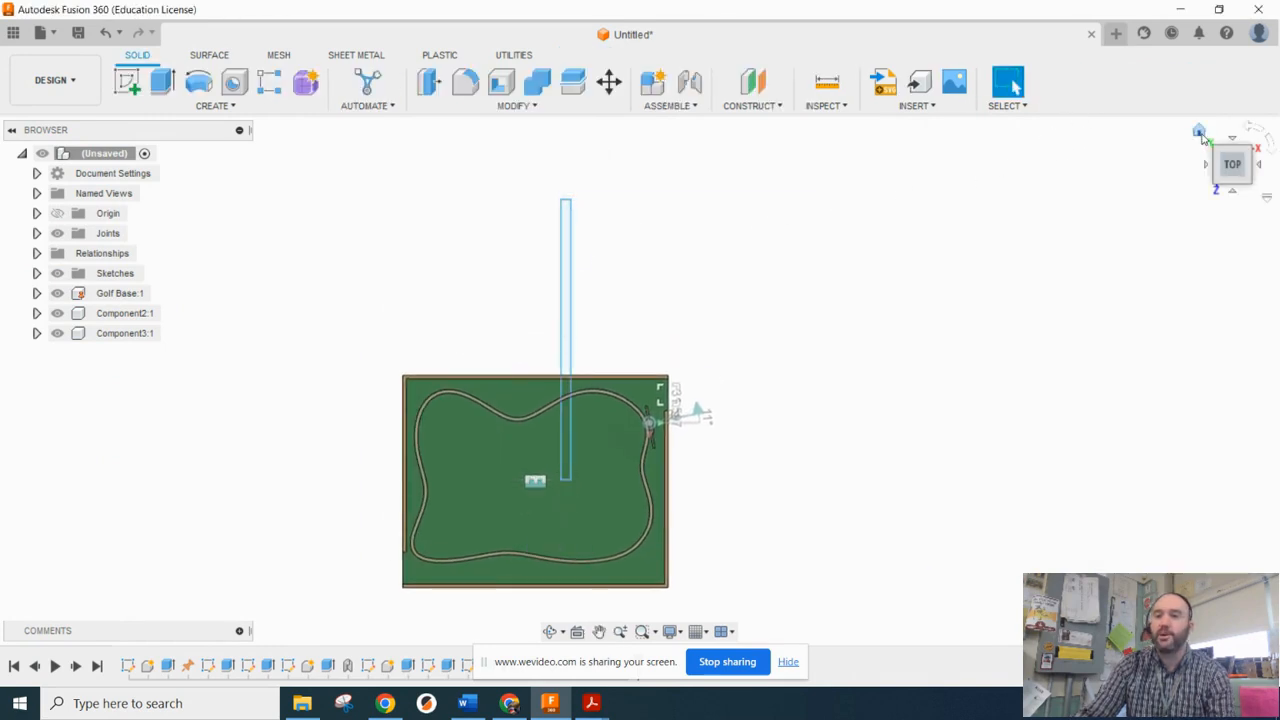
Step: Extrude both regions of the long rectangle 120 in upward as a new component
{"action": "left_click", "coordinate": [1200, 133]}
{"action": "left_click", "coordinate": [162, 82]}
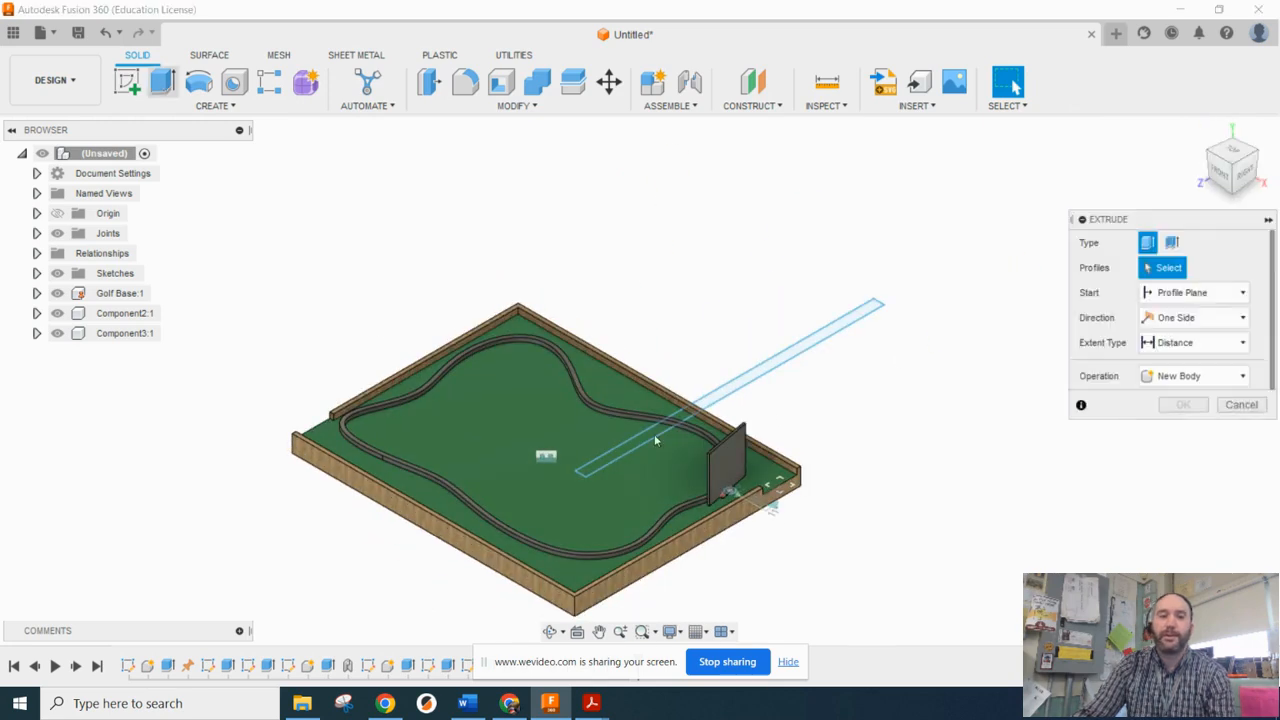
{"action": "scroll", "coordinate": [654, 434], "scroll_direction": "up", "scroll_amount": 5}
{"action": "left_click", "coordinate": [628, 422]}
{"action": "left_click", "coordinate": [716, 366]}
{"action": "scroll", "coordinate": [810, 340], "scroll_direction": "down", "scroll_amount": 3}
{"action": "left_click_drag", "start_coordinate": [798, 308], "coordinate": [786, 142]}
{"action": "left_click", "coordinate": [1150, 458]}
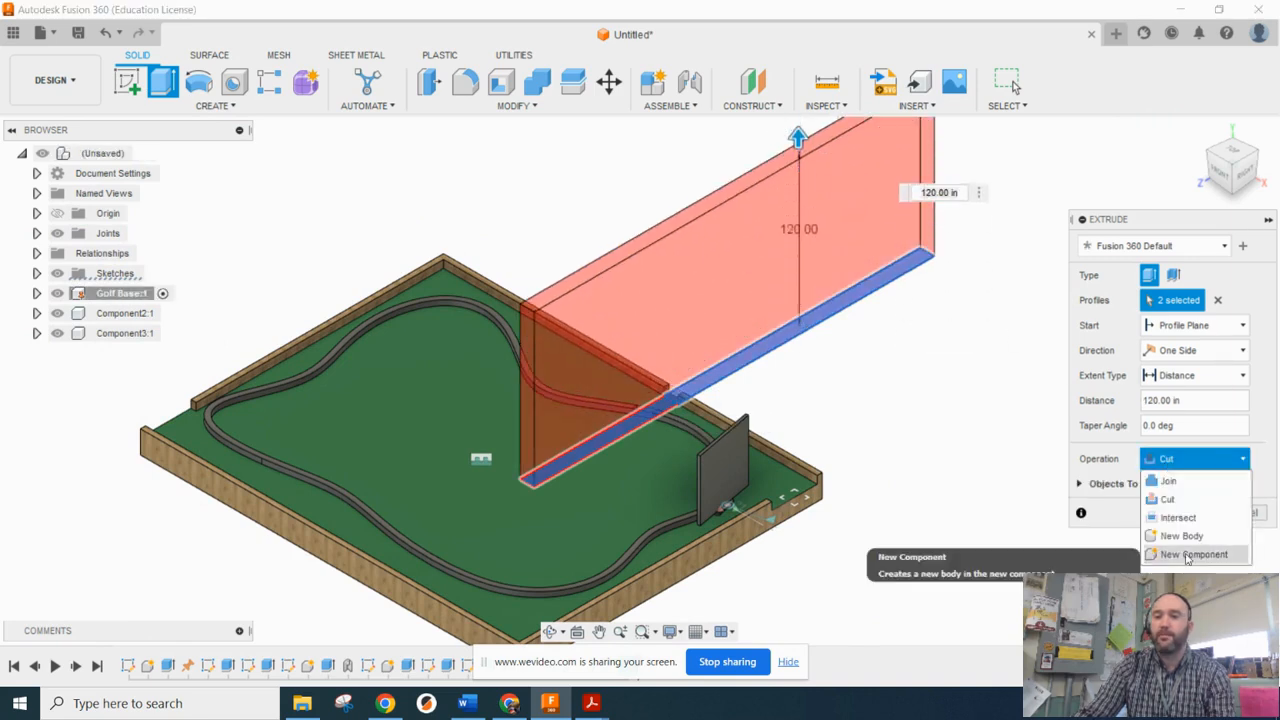
{"action": "left_click", "coordinate": [1162, 554]}
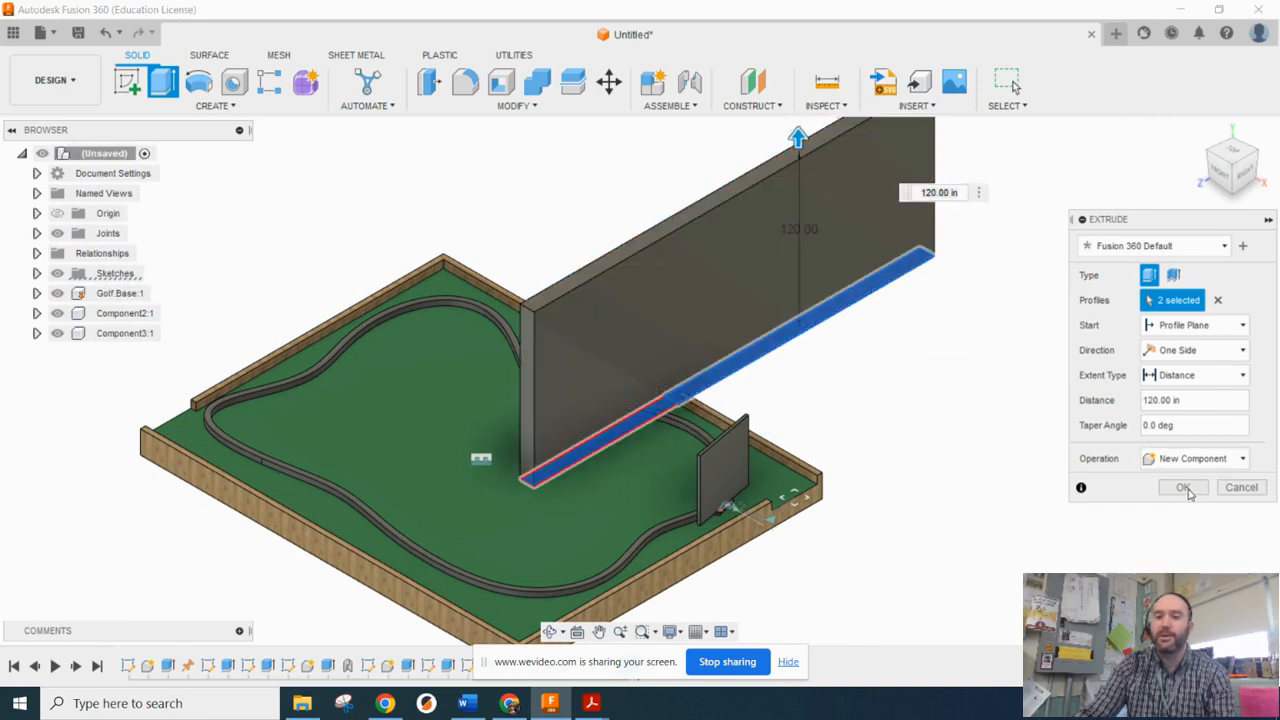
{"action": "left_click", "coordinate": [1183, 488]}
Step: Move the long wall component off the base and joint the short edge of its underside to the green surface's center
{"action": "left_click_drag", "start_coordinate": [680, 375], "coordinate": [871, 218]}
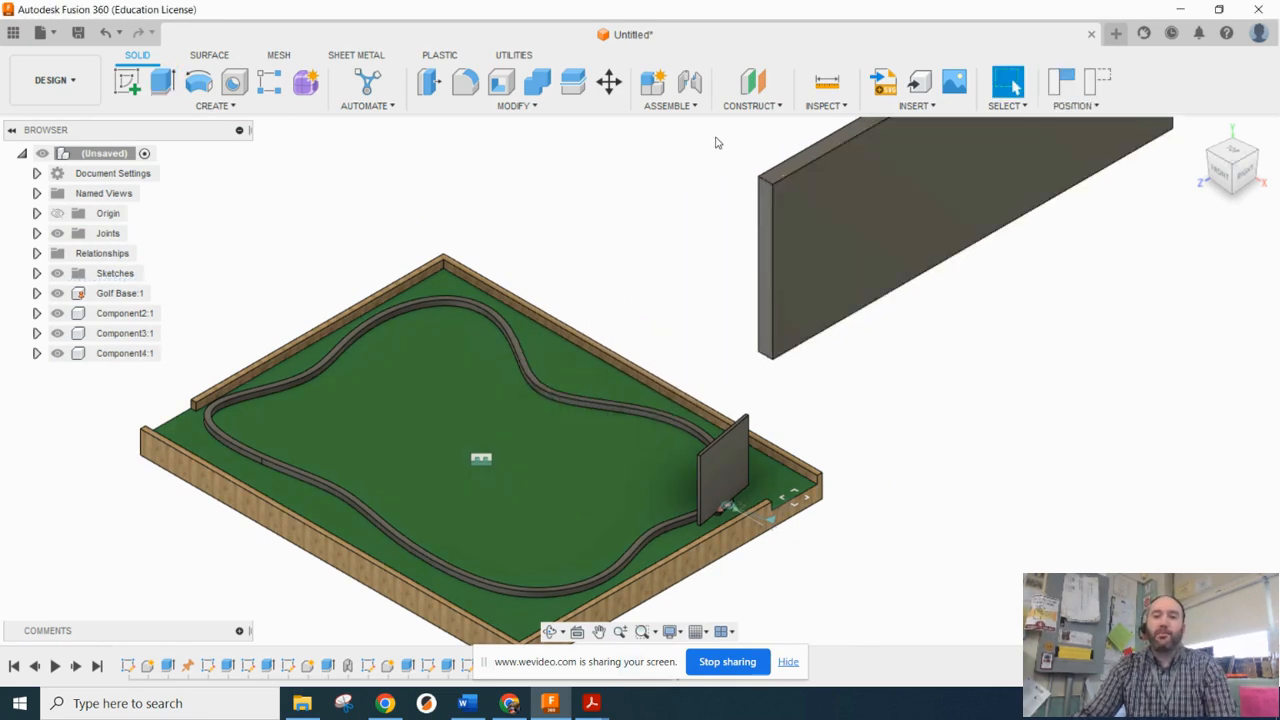
{"action": "left_click", "coordinate": [697, 86]}
{"action": "middle_click_drag", "start_coordinate": [886, 331], "coordinate": [810, 245], "text": "shift"}
{"action": "scroll", "coordinate": [797, 267], "scroll_direction": "up", "scroll_amount": 6}
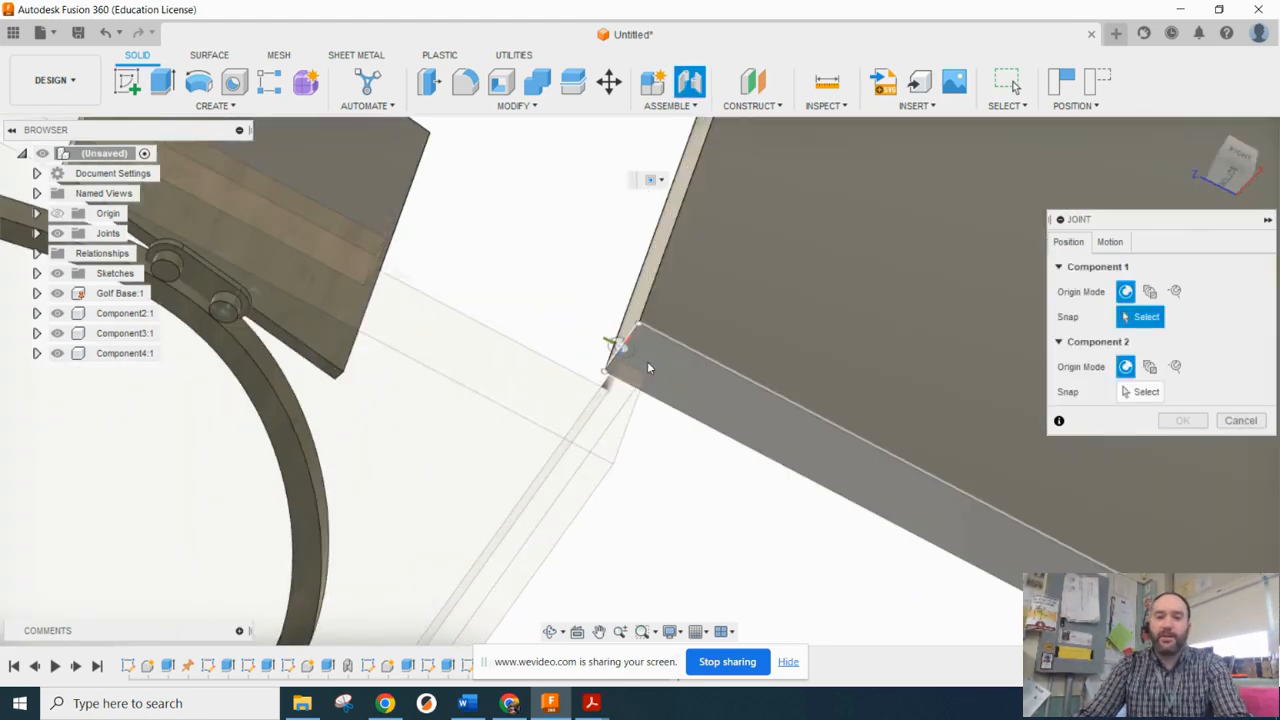
{"action": "left_click", "coordinate": [648, 367]}
{"action": "scroll", "coordinate": [760, 374], "scroll_direction": "down", "scroll_amount": 6}
{"action": "middle_click_drag", "start_coordinate": [717, 283], "coordinate": [742, 430], "text": "shift"}
{"action": "middle_click_drag", "start_coordinate": [715, 434], "coordinate": [687, 258]}
{"action": "scroll", "coordinate": [604, 401], "scroll_direction": "up", "scroll_amount": 3}
{"action": "left_click", "coordinate": [606, 399]}
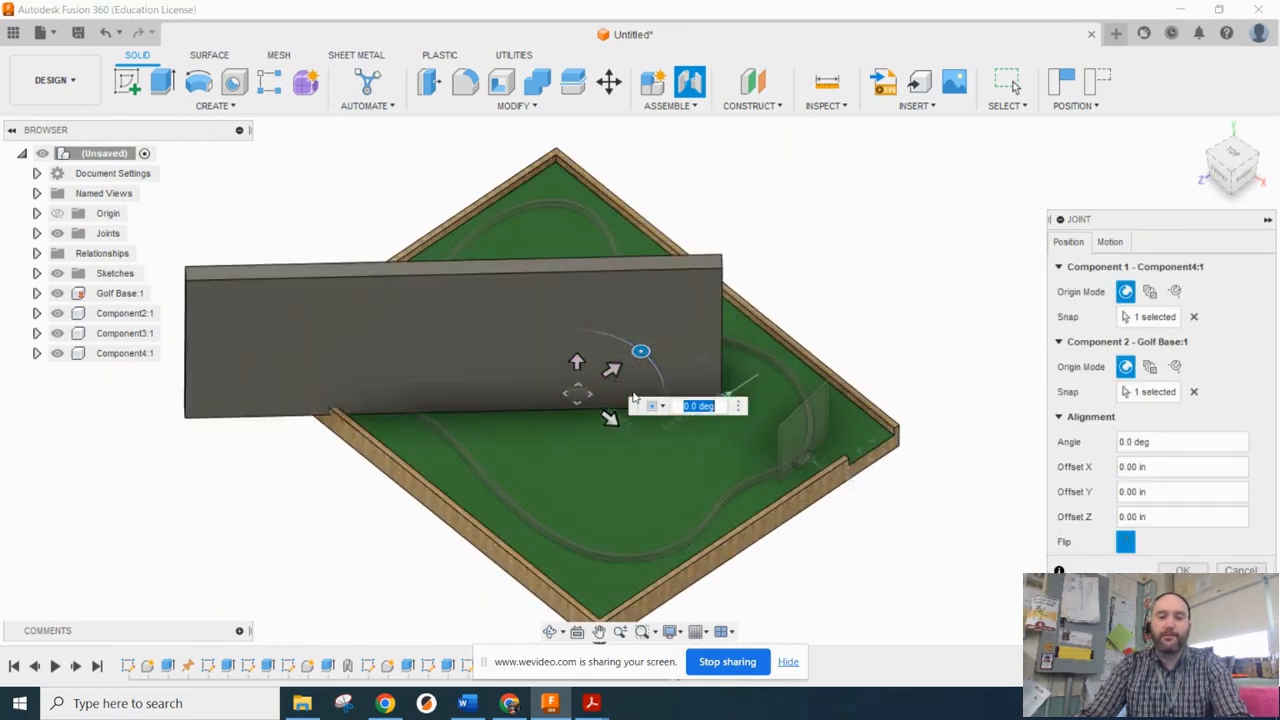
Step: Set the joint's motion type to Revolute about the Z axis, apply it, and swing the long wall around its jointed end
{"action": "left_click", "coordinate": [1122, 244]}
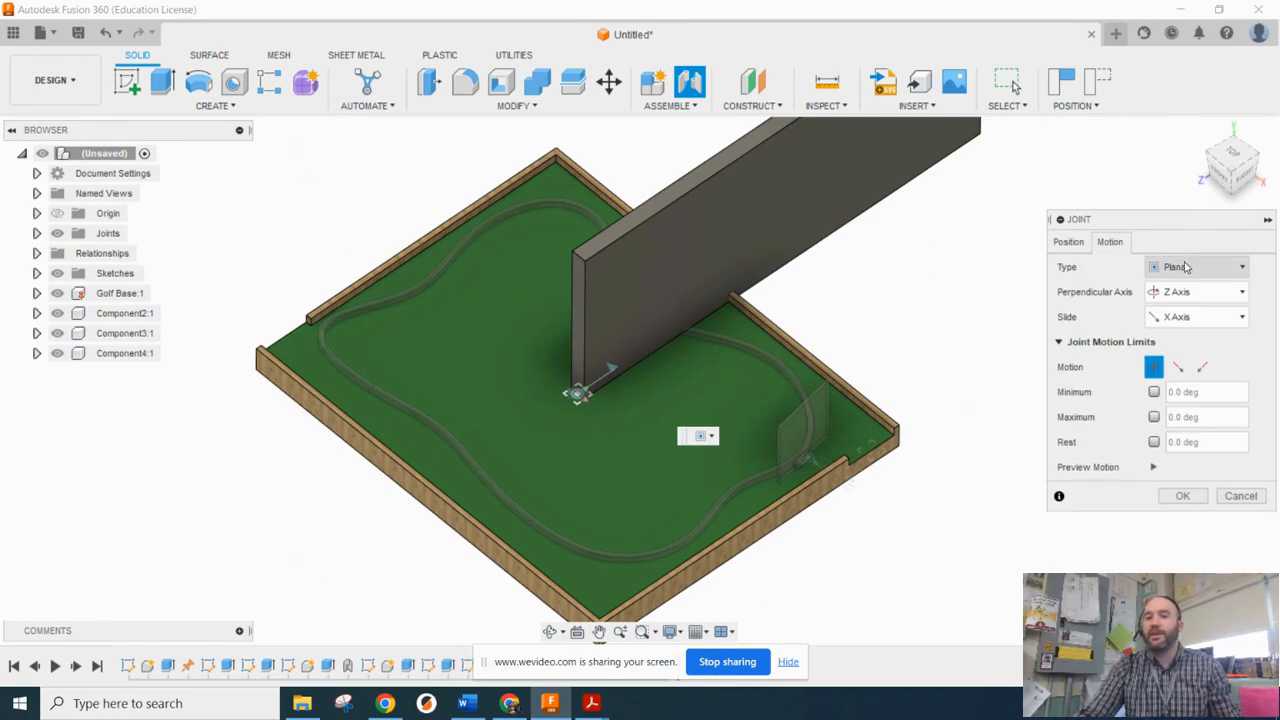
{"action": "left_click", "coordinate": [1183, 307]}
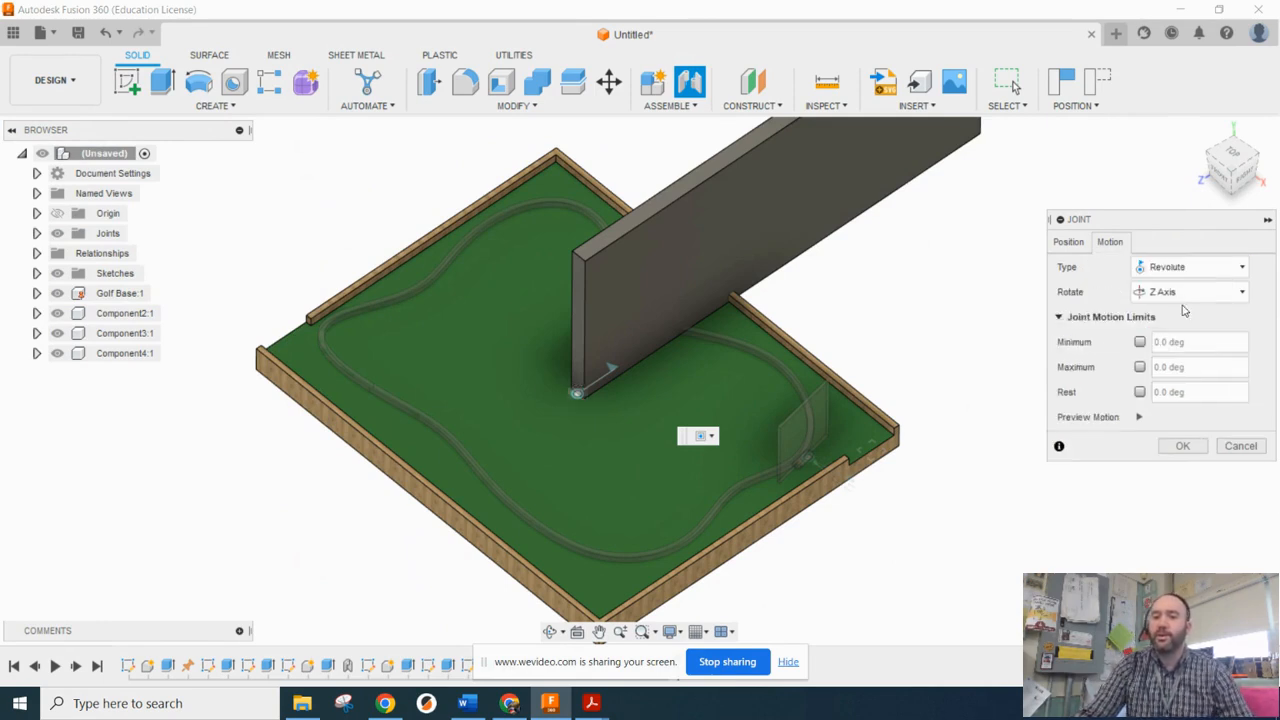
{"action": "left_click", "coordinate": [1192, 447]}
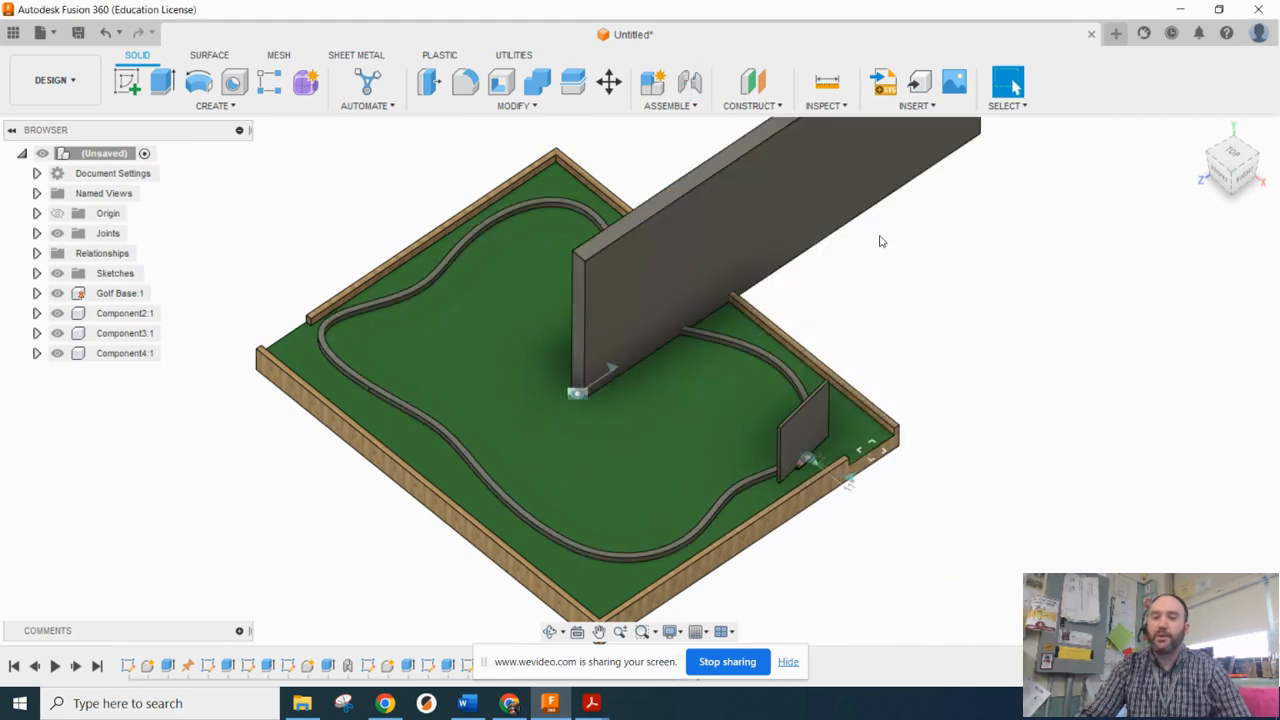
{"action": "left_click_drag", "start_coordinate": [851, 192], "coordinate": [889, 387]}
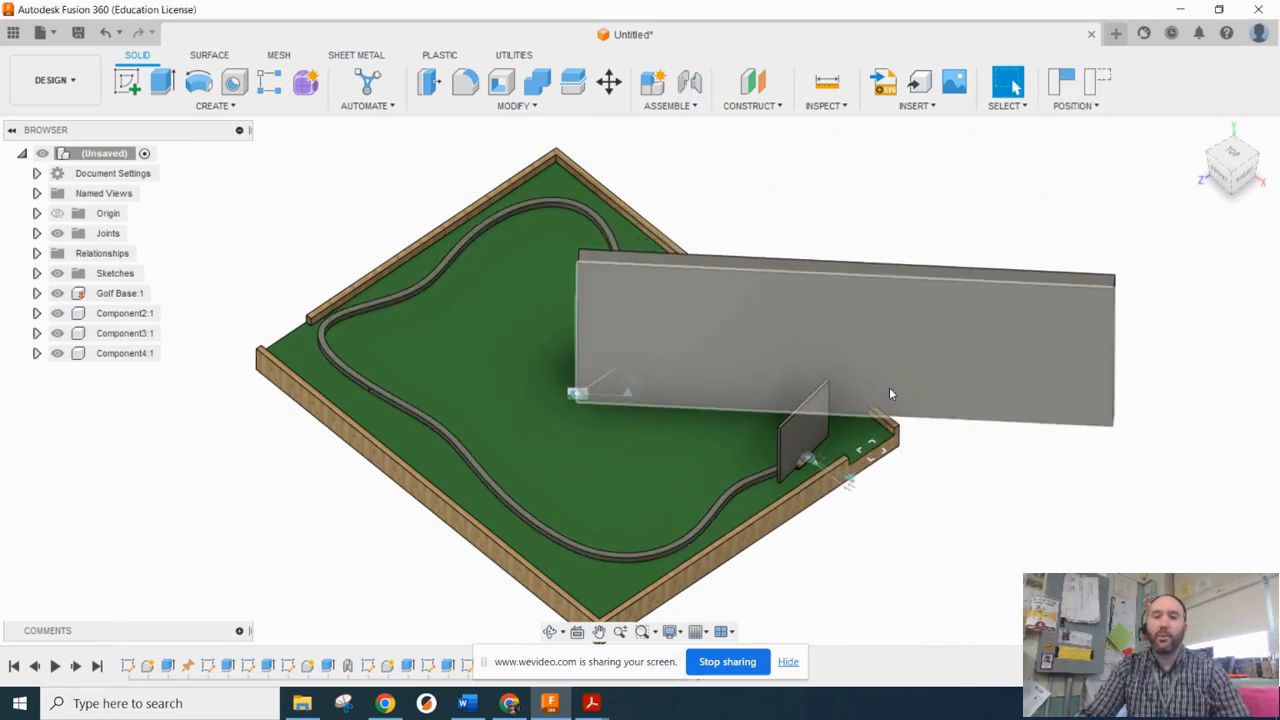
Step: Add a tangent relationship between the rounded end of the footed panel's base plate and the long wall's large side face
{"action": "middle_click_drag", "start_coordinate": [889, 387], "coordinate": [751, 461], "text": "shift"}
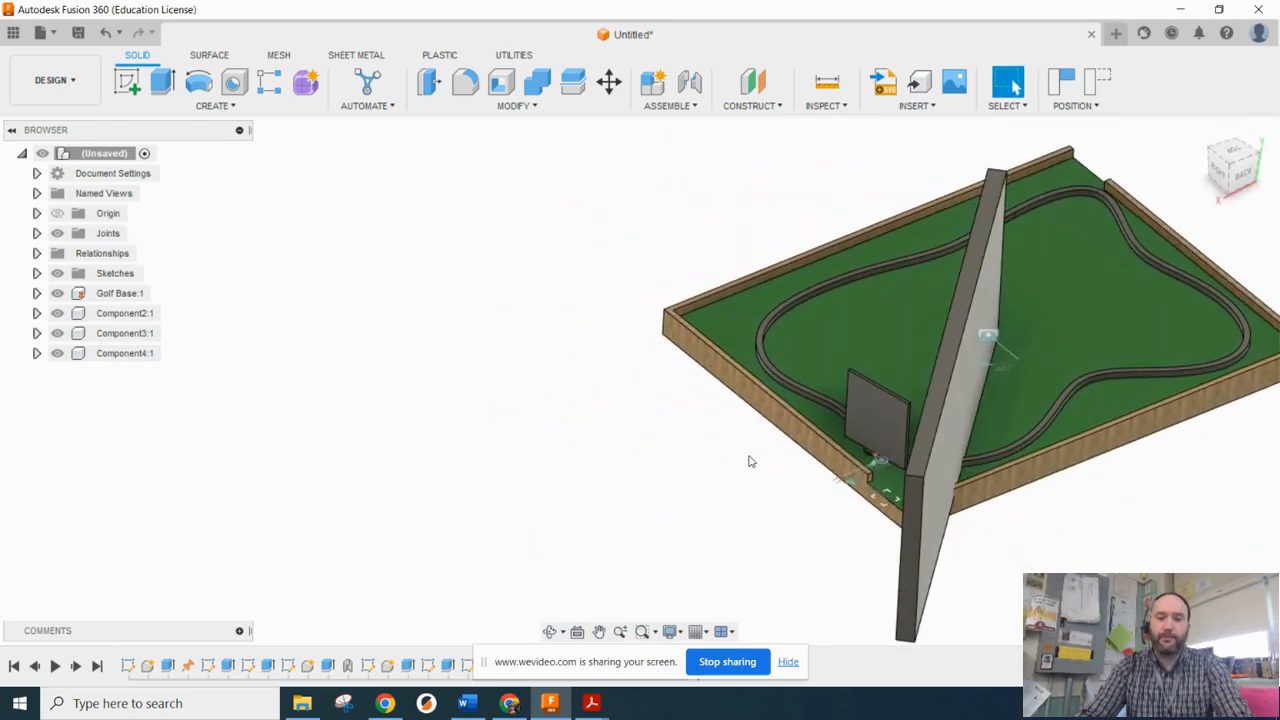
{"action": "scroll", "coordinate": [885, 462], "scroll_direction": "up", "scroll_amount": 10}
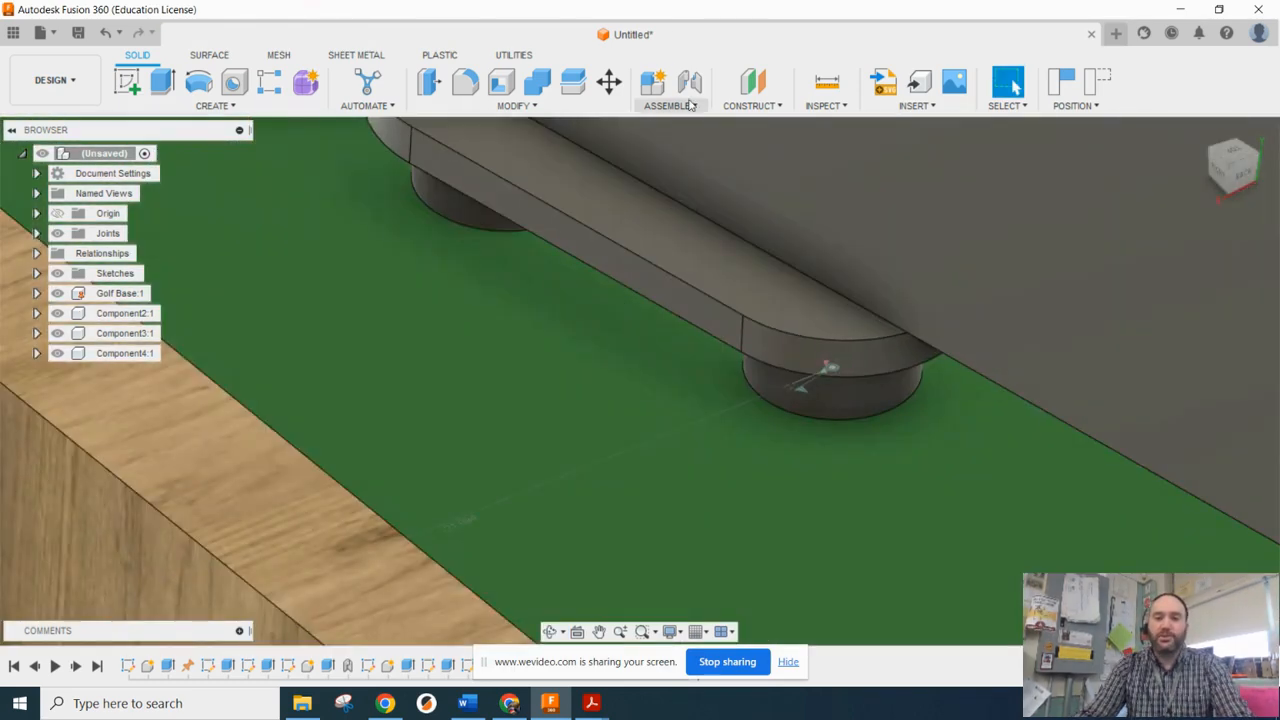
{"action": "left_click", "coordinate": [690, 105]}
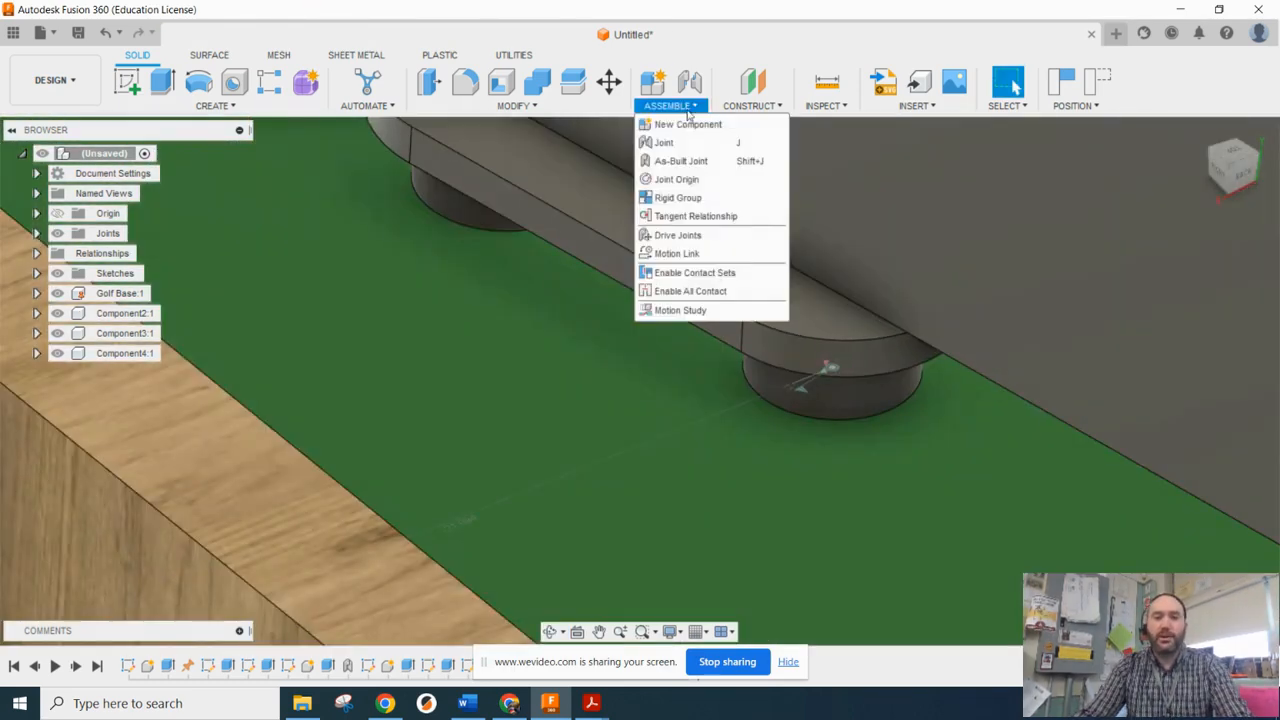
{"action": "left_click", "coordinate": [709, 218]}
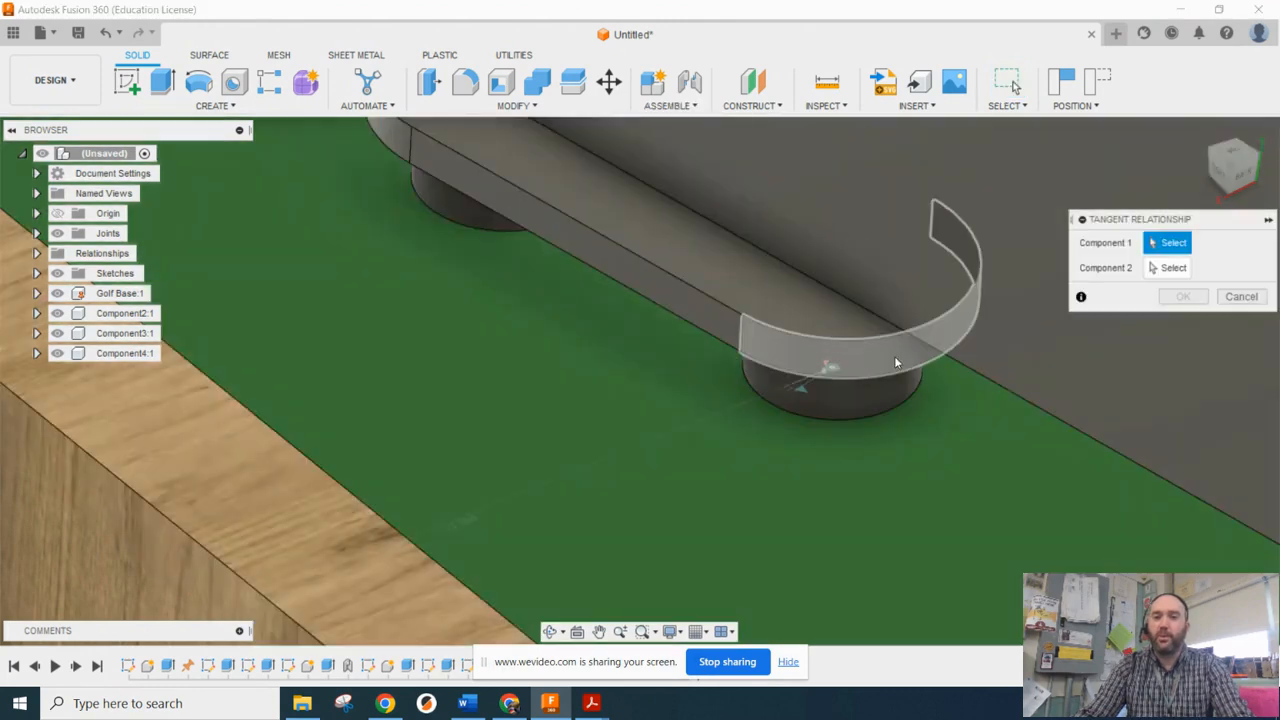
{"action": "left_click", "coordinate": [894, 356]}
{"action": "middle_click_drag", "start_coordinate": [894, 356], "coordinate": [881, 278], "text": "shift"}
{"action": "left_click", "coordinate": [874, 288]}
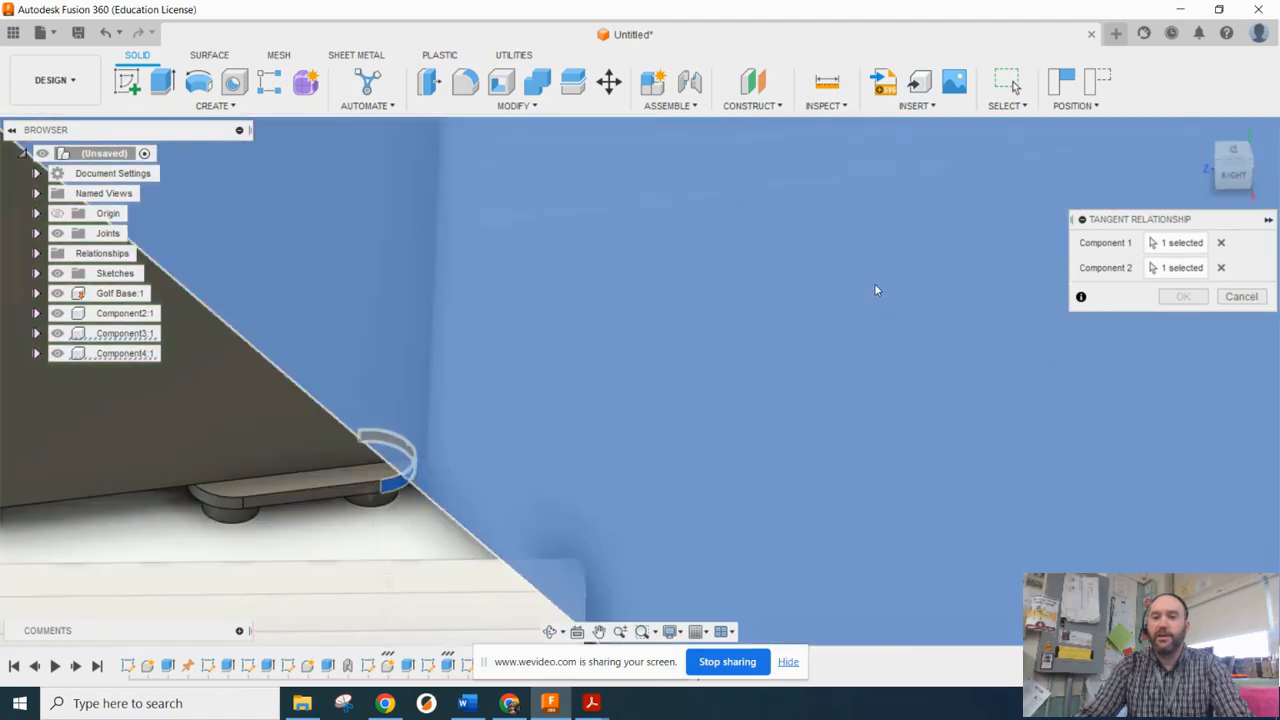
{"action": "left_click", "coordinate": [1183, 297]}
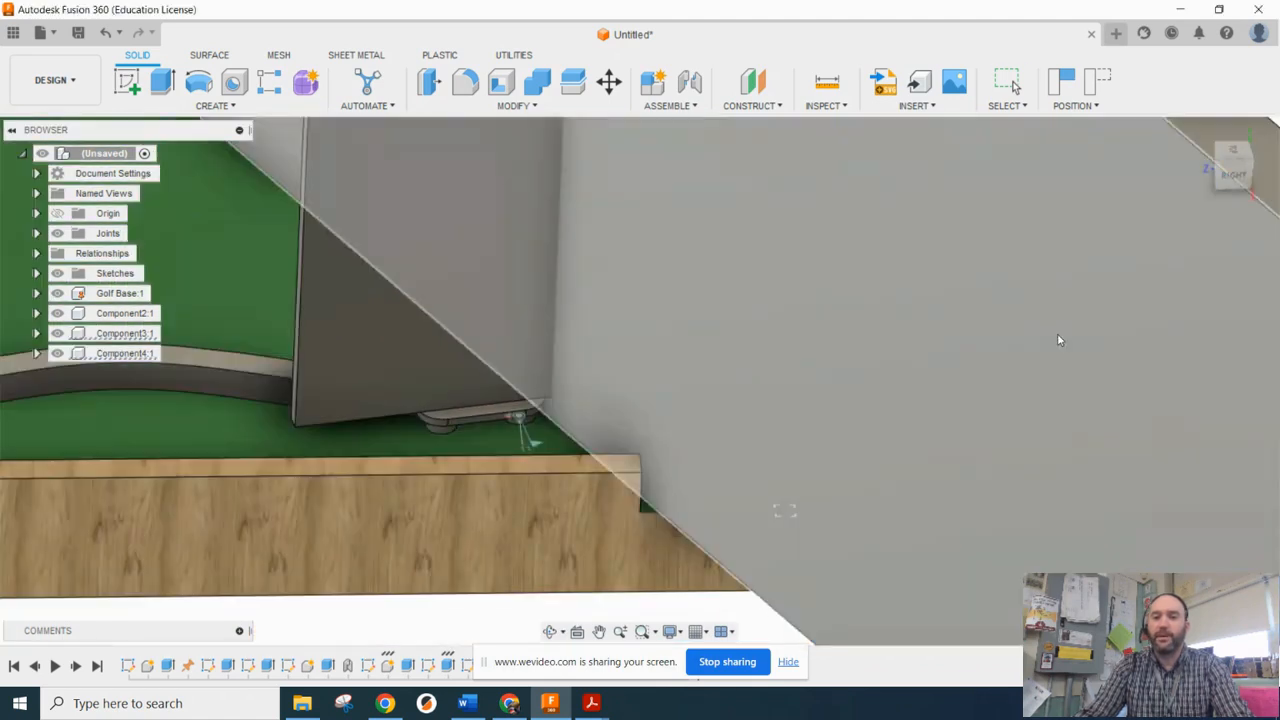
{"action": "scroll", "coordinate": [1033, 337], "scroll_direction": "down", "scroll_amount": 5}
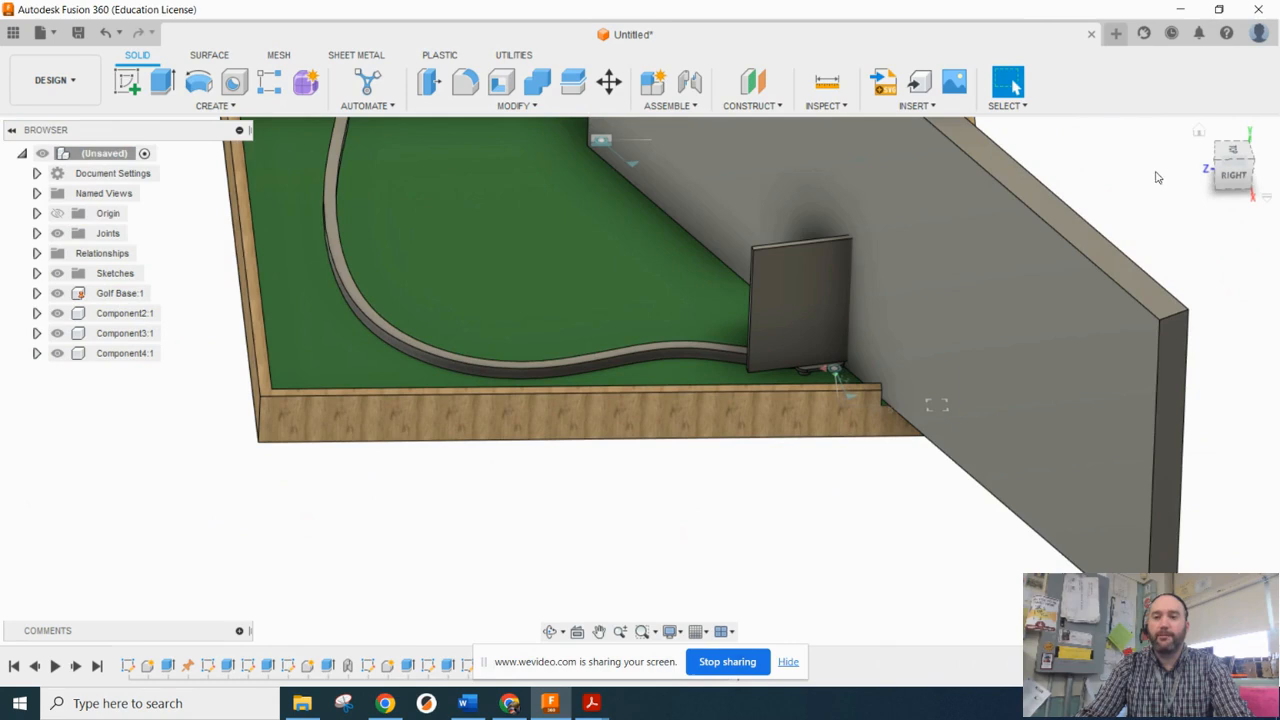
Step: Animate the long wall's revolute joint from the home view to check the footed panel's travel along the curved wall, and stop the animation
{"action": "left_click", "coordinate": [1199, 137]}
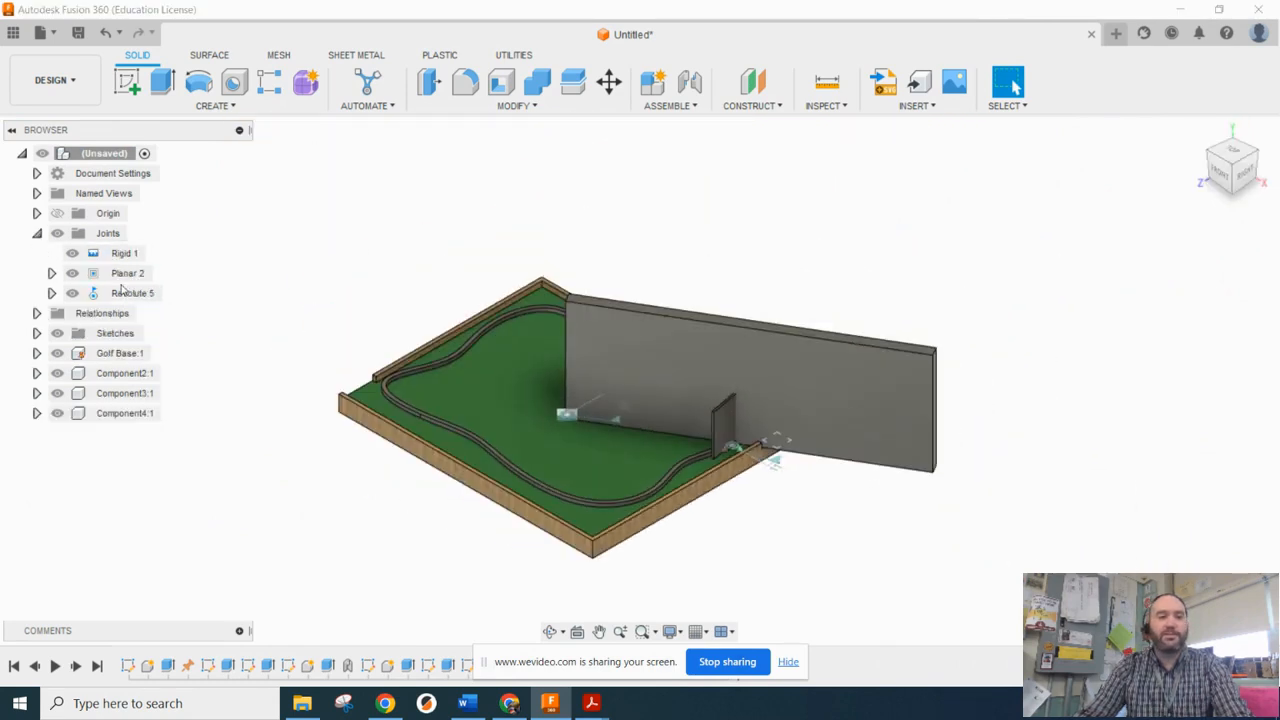
{"action": "right_click", "coordinate": [121, 296]}
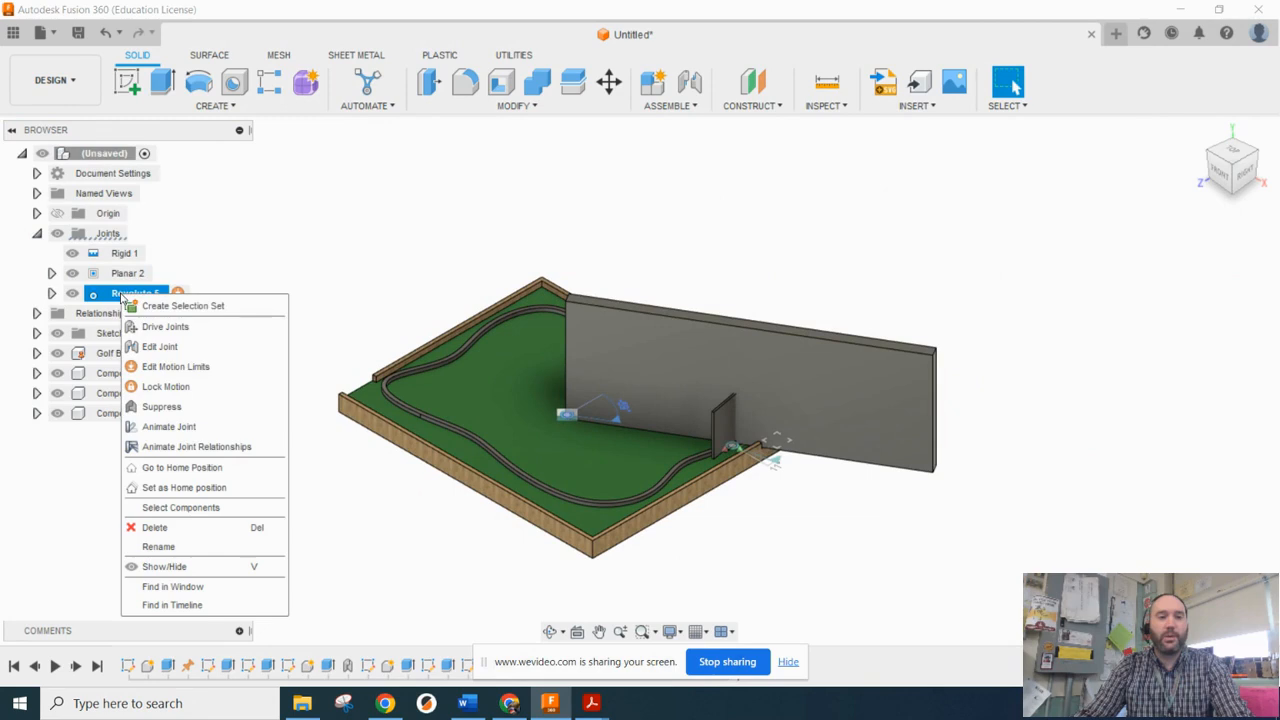
{"action": "left_click", "coordinate": [181, 432]}
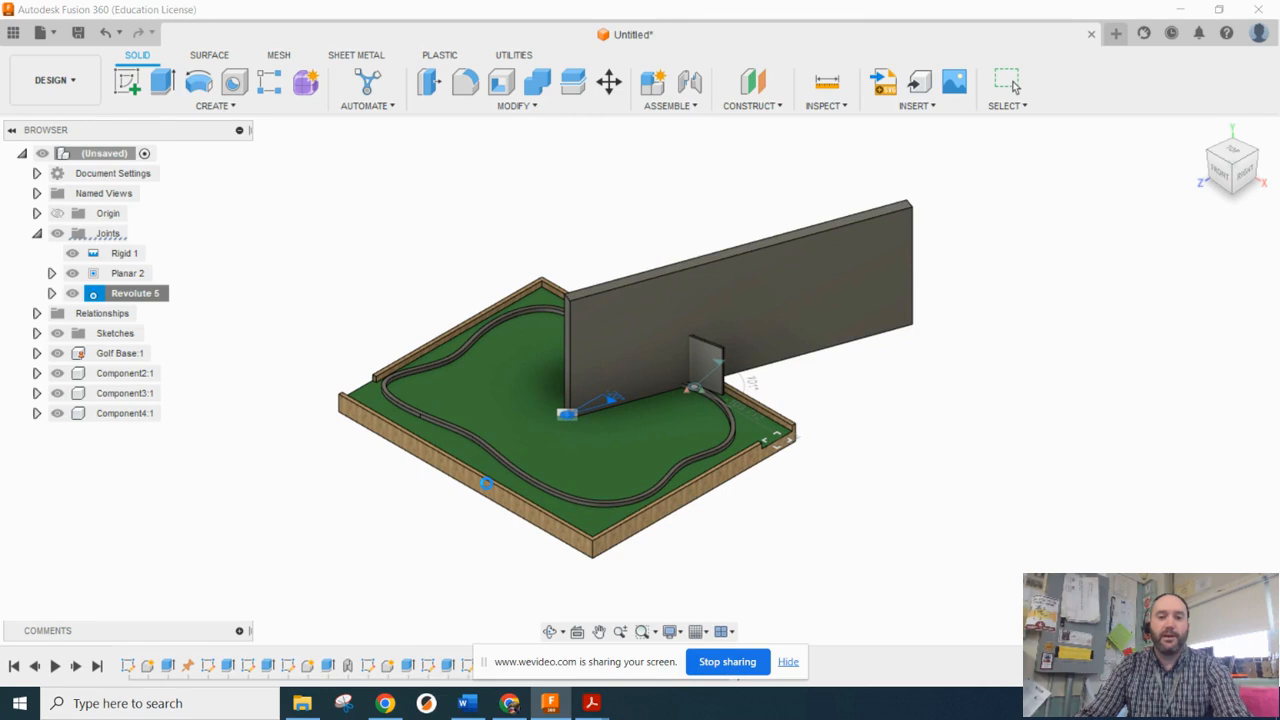
{"action": "left_click", "coordinate": [1010, 84]}
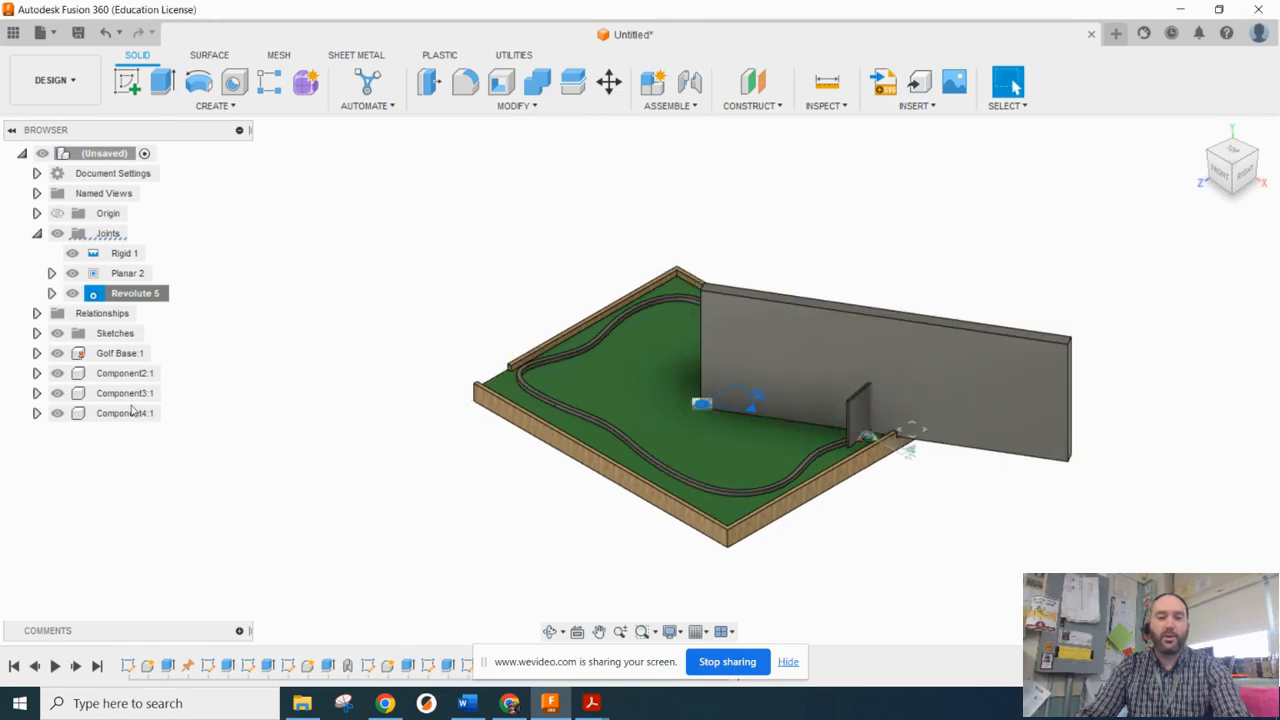
Step: Hide the long wall and the curved wall, and animate the revolute joint's relationships with the footed panel still shown
{"action": "left_click", "coordinate": [58, 414]}
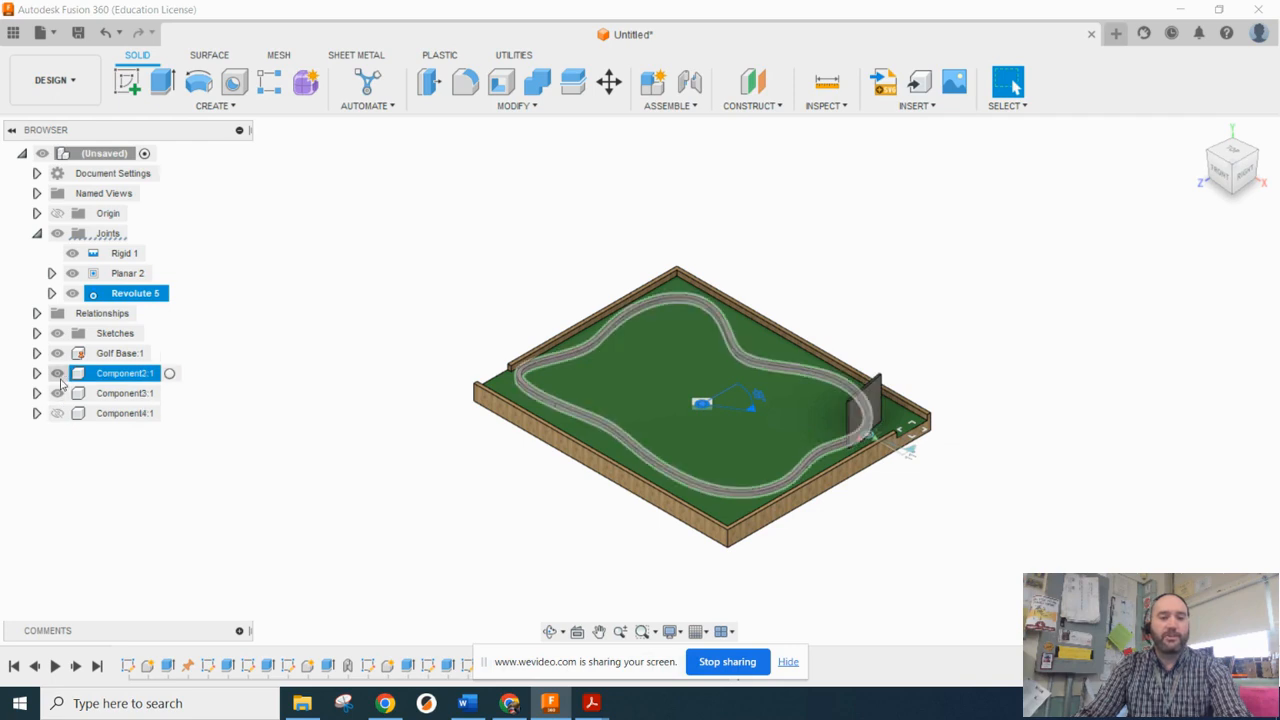
{"action": "left_click", "coordinate": [58, 374]}
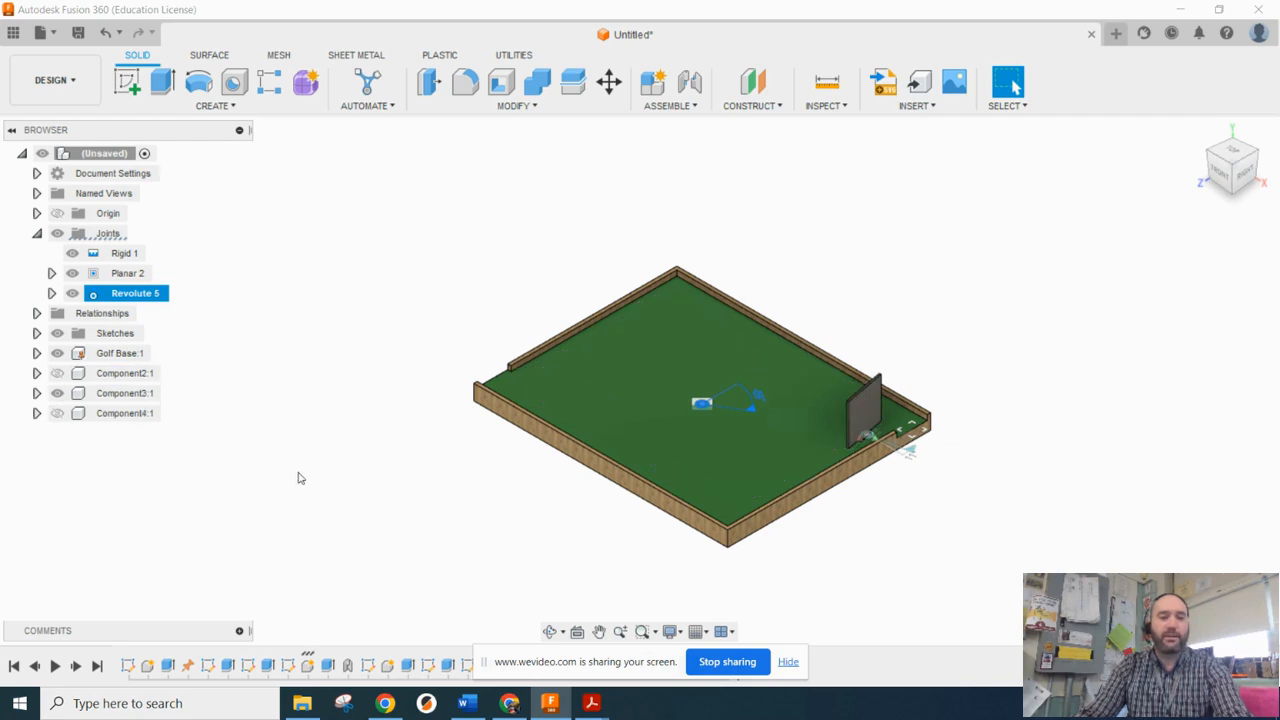
{"action": "scroll", "coordinate": [732, 402], "scroll_direction": "up", "scroll_amount": 3}
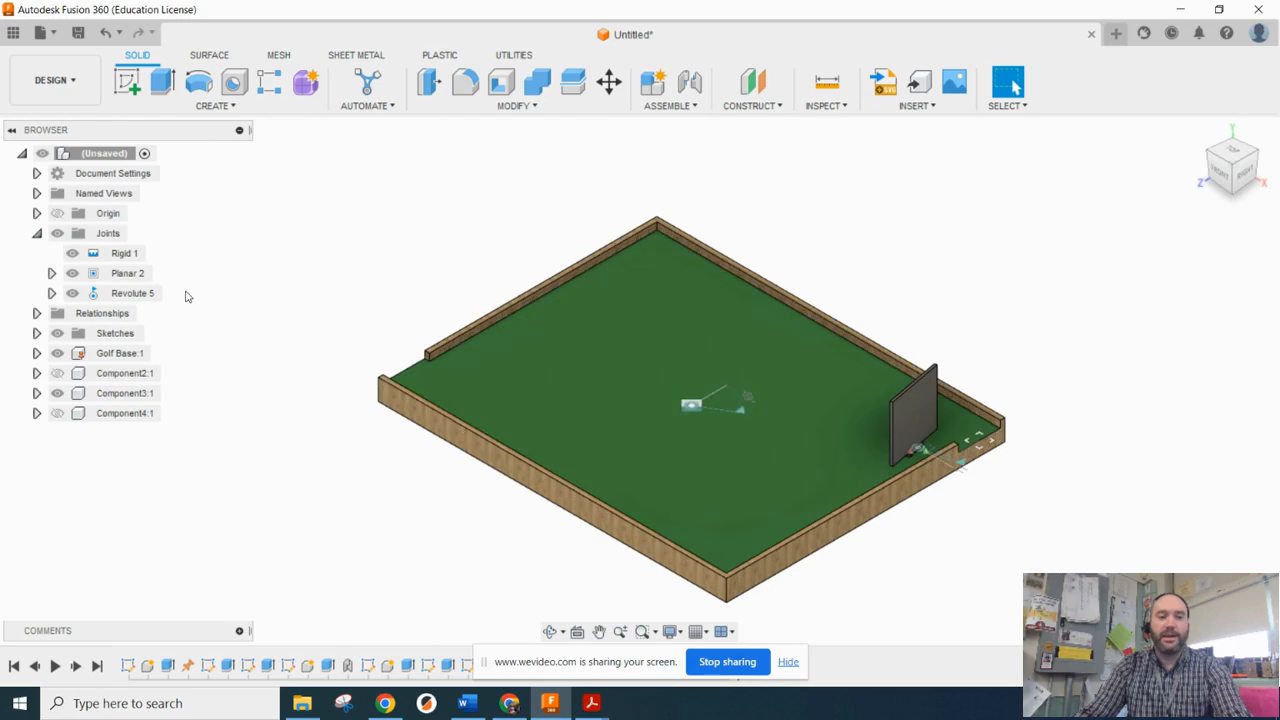
{"action": "right_click", "coordinate": [137, 294]}
{"action": "left_click", "coordinate": [222, 448]}
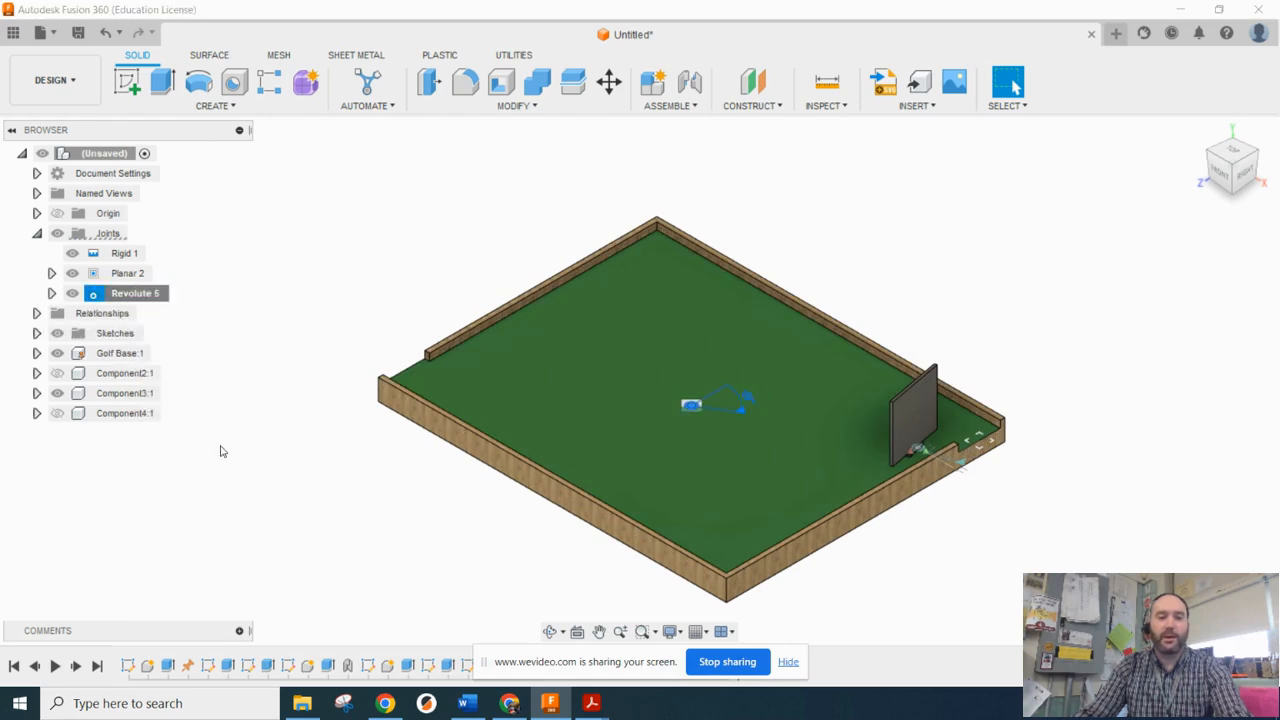